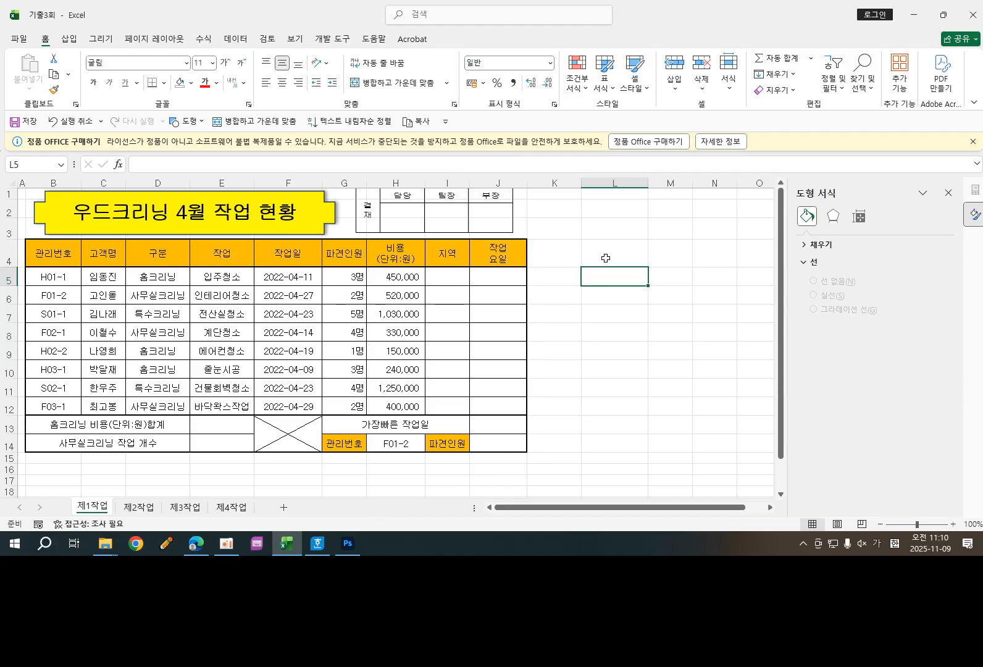
- Enter the heading "문자열함수" in cell L4 beside the table
left_click(602, 258)
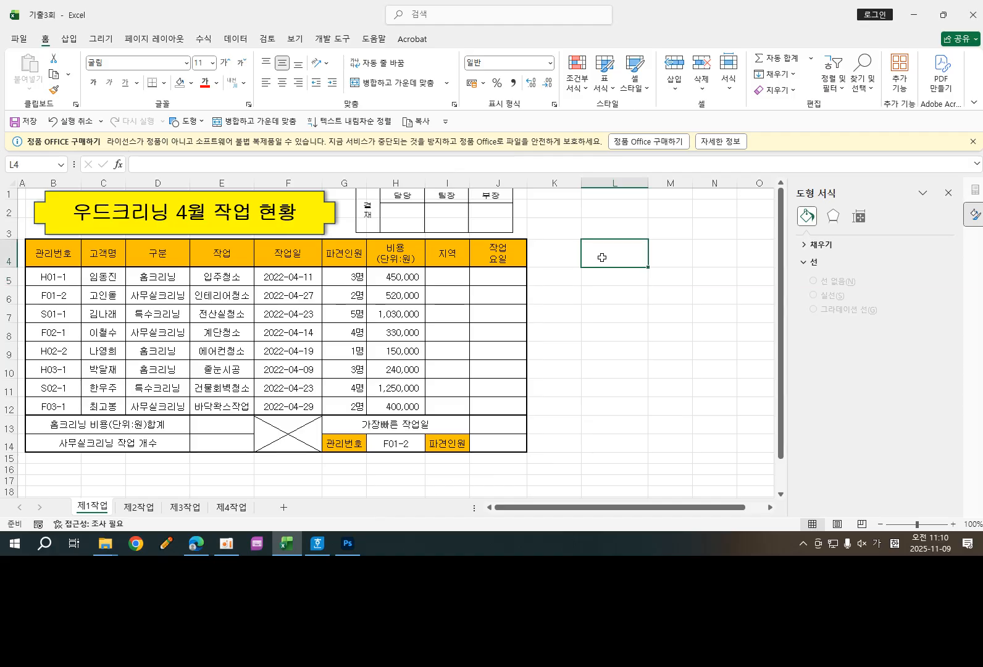
type("문자")
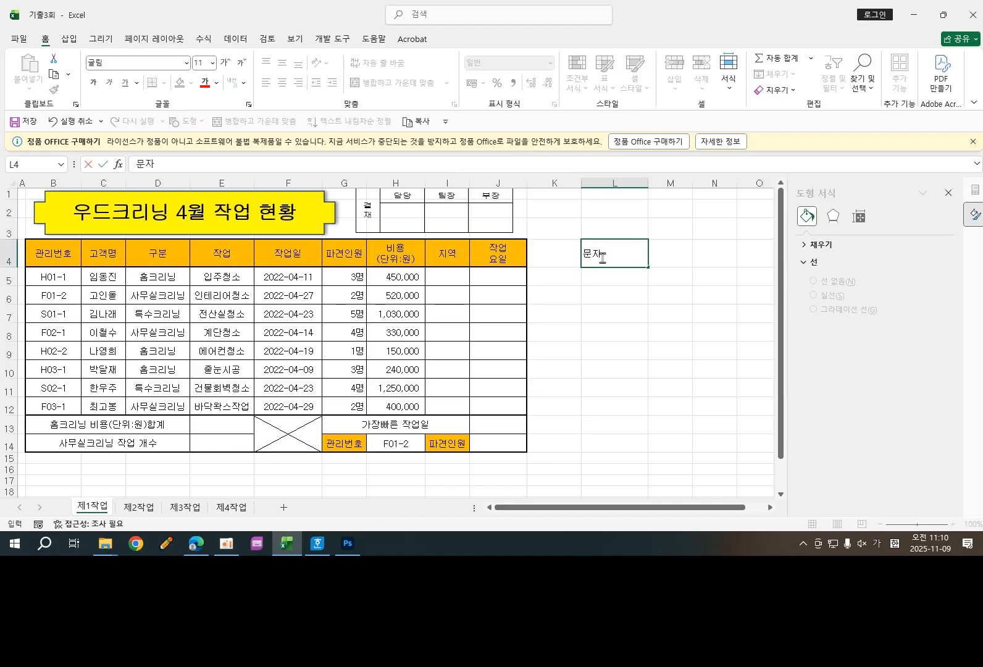
type("열함수")
- Enter =LEFT(D5,2) in cell L5 to extract the first two characters of the first 구분 entry
left_click(614, 272)
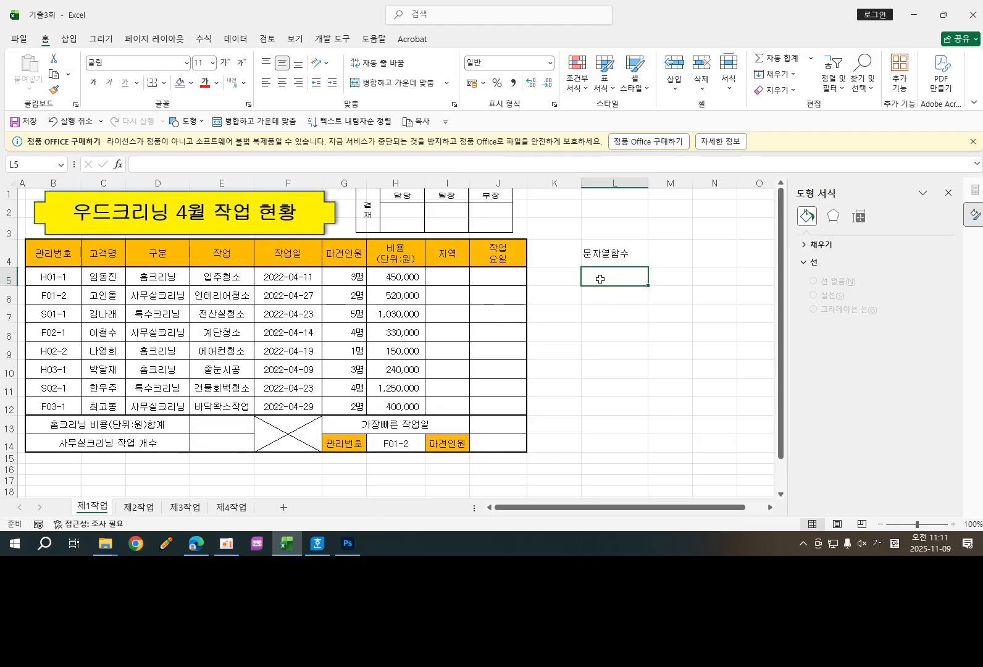
type("=")
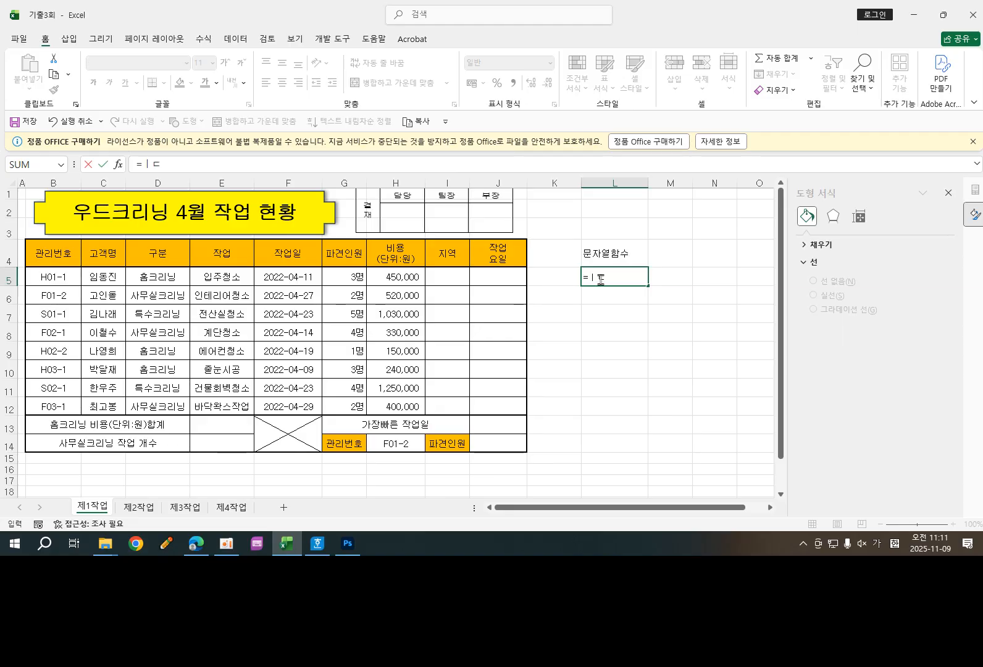
key("Hangul")
type("If")
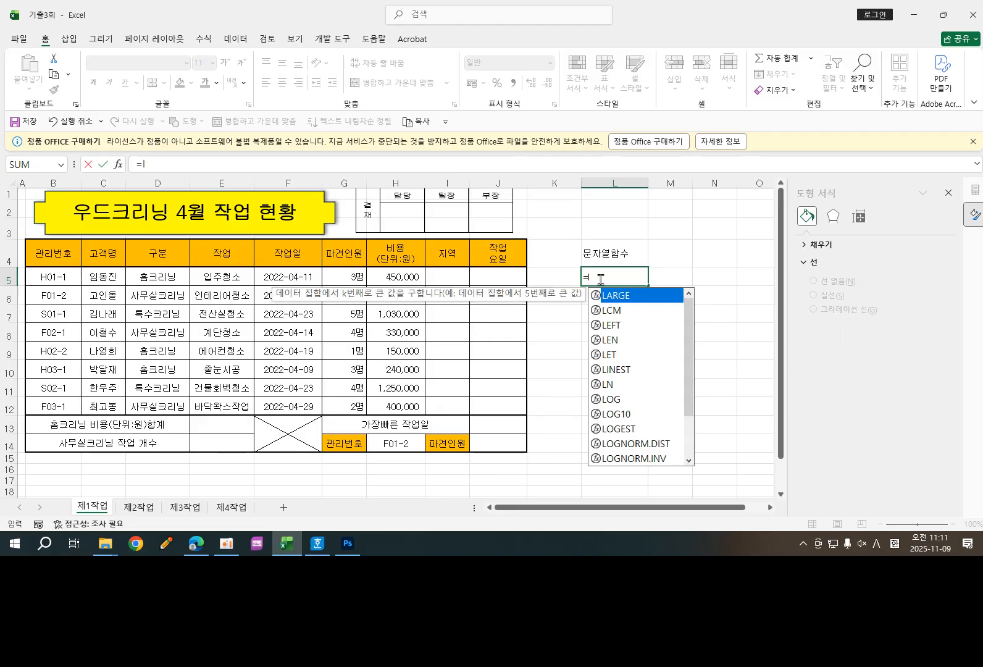
key("BackSpace")
type("e")
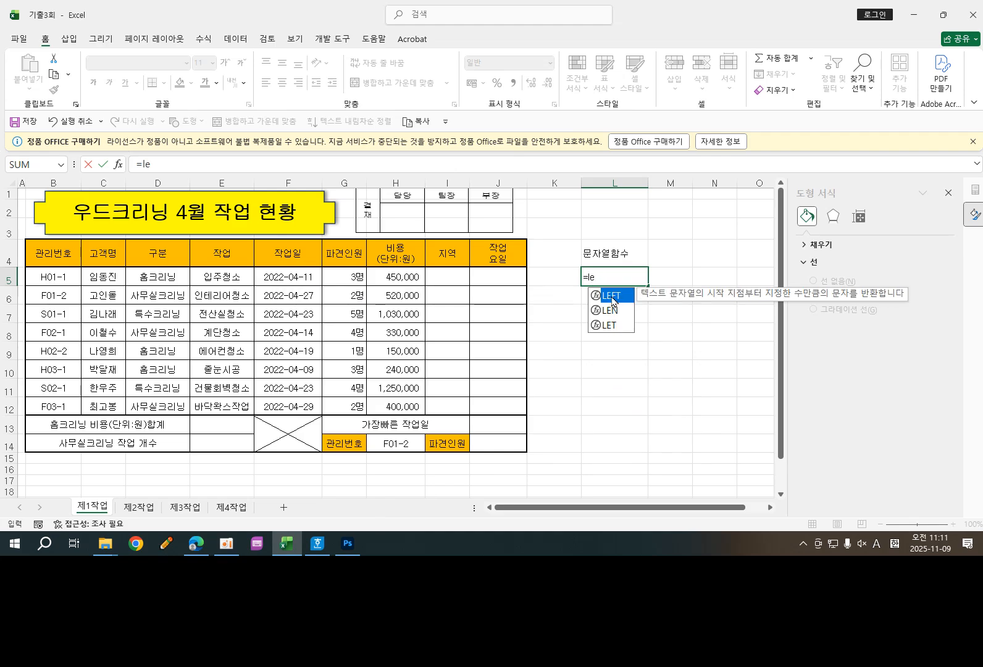
double_click(612, 295)
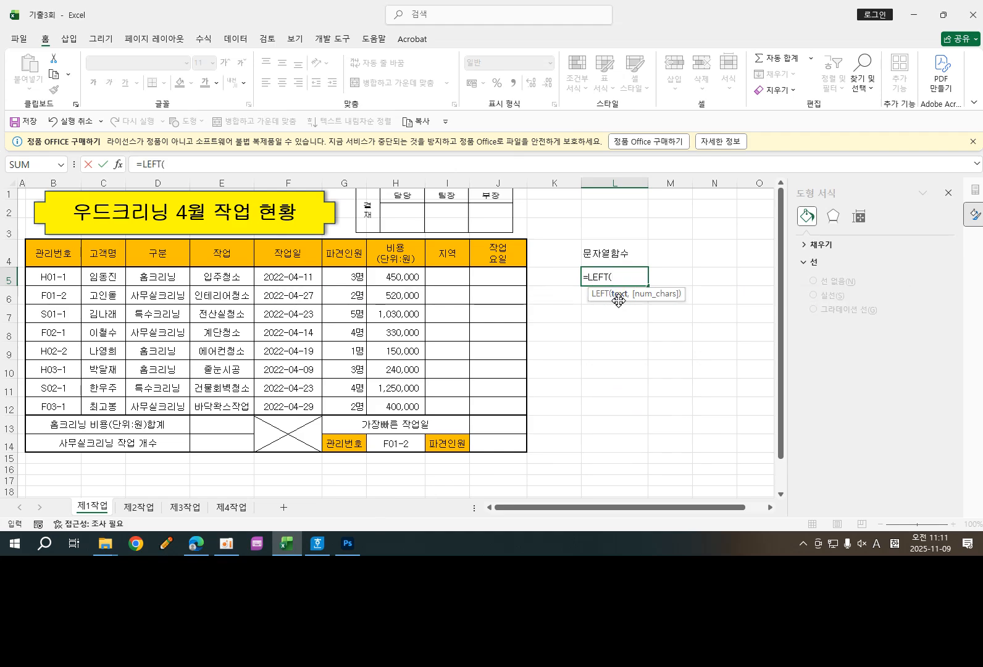
left_click(159, 281)
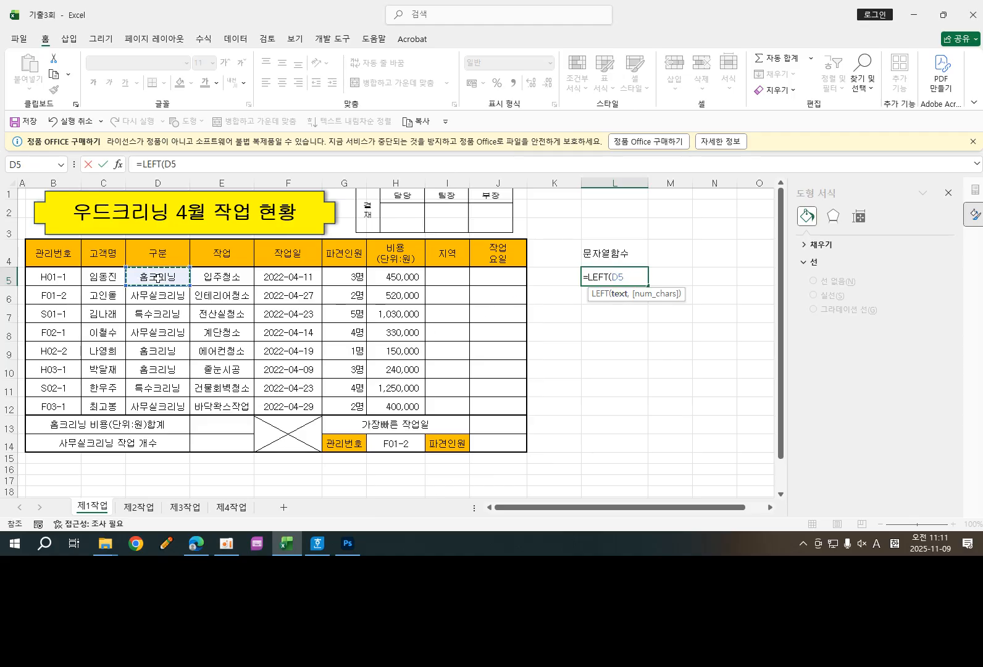
type(",")
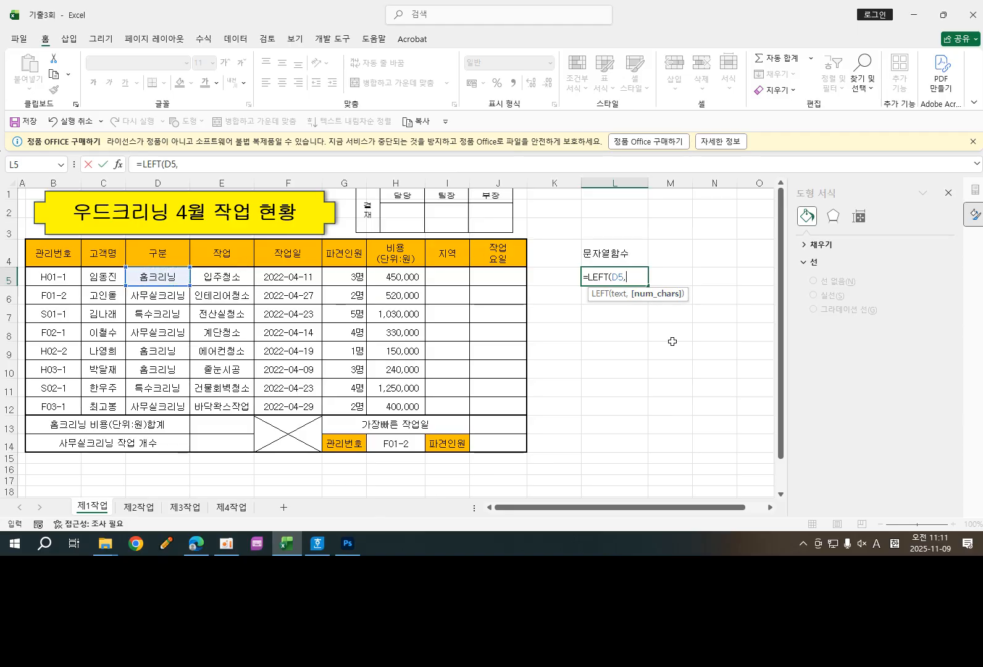
type("2)")
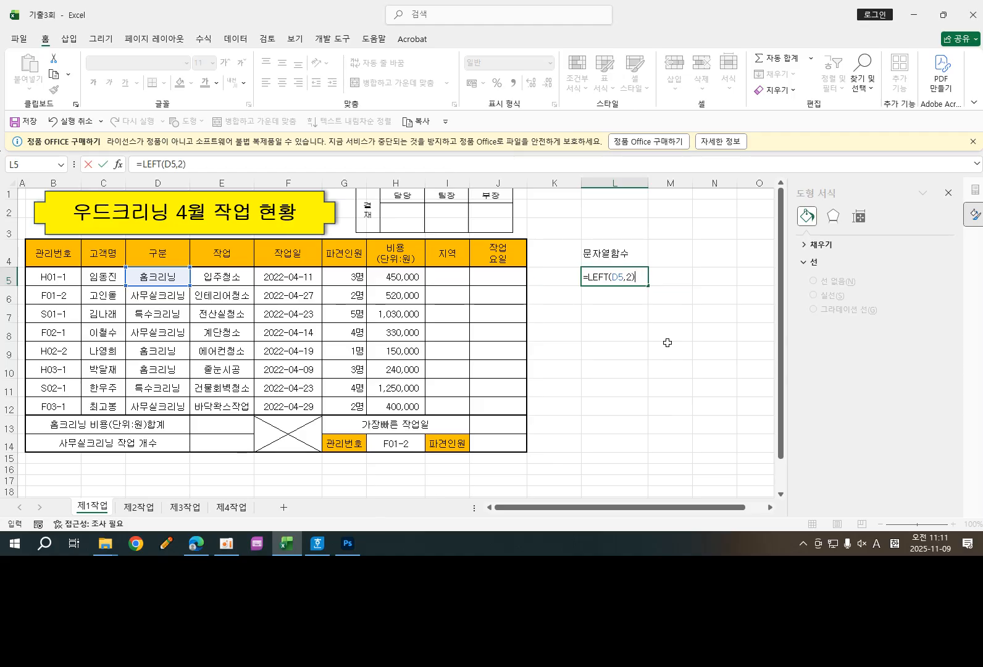
key("Return")
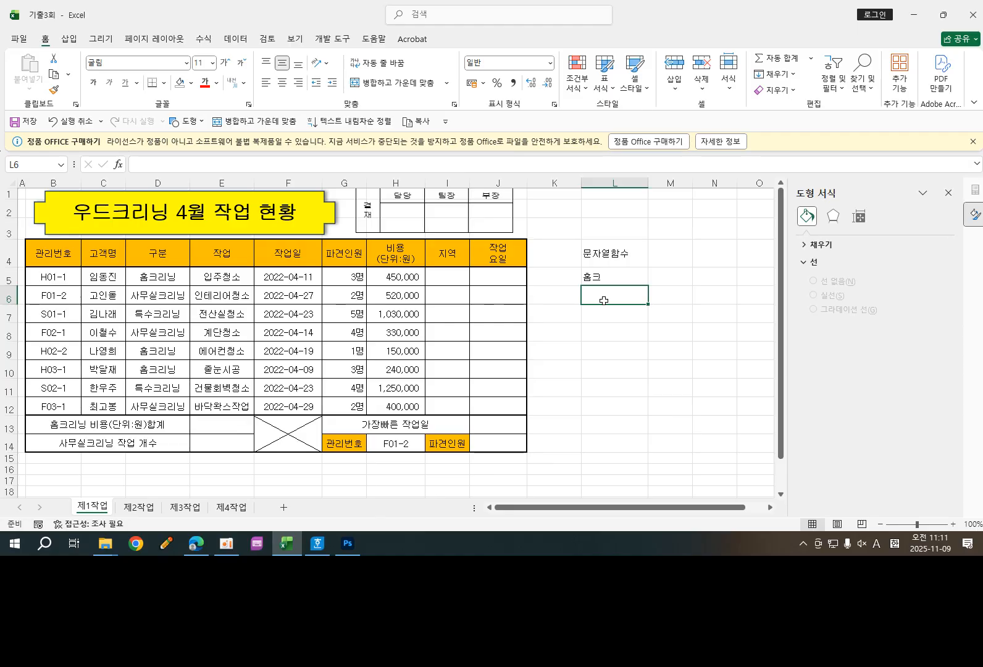
- Enter =RIGHT(D5,1) in cell L6 to extract the last character of the first 구분 entry
type("=")
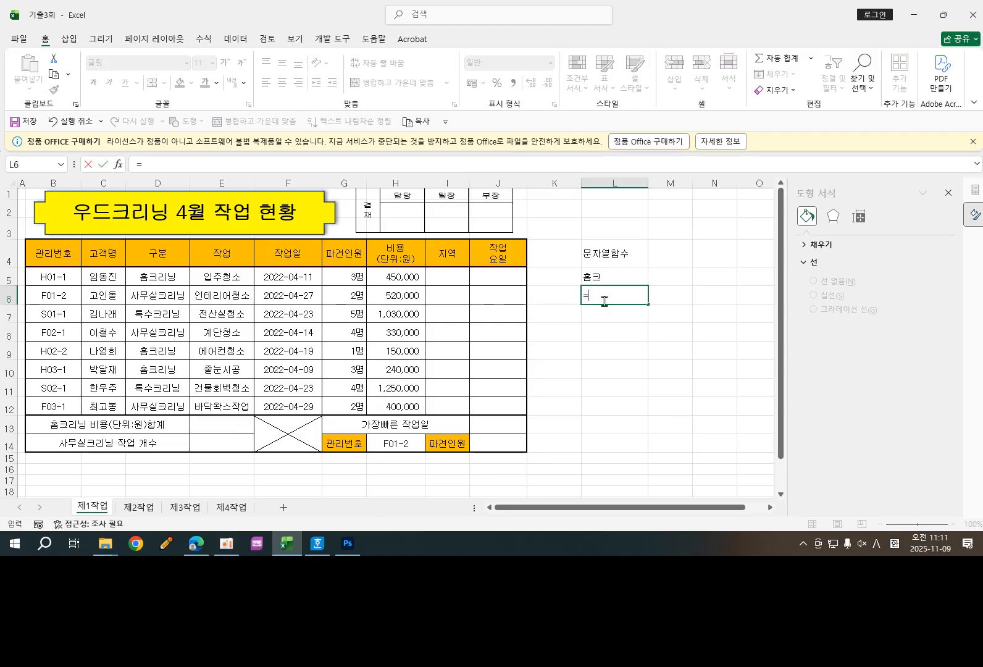
type("rig")
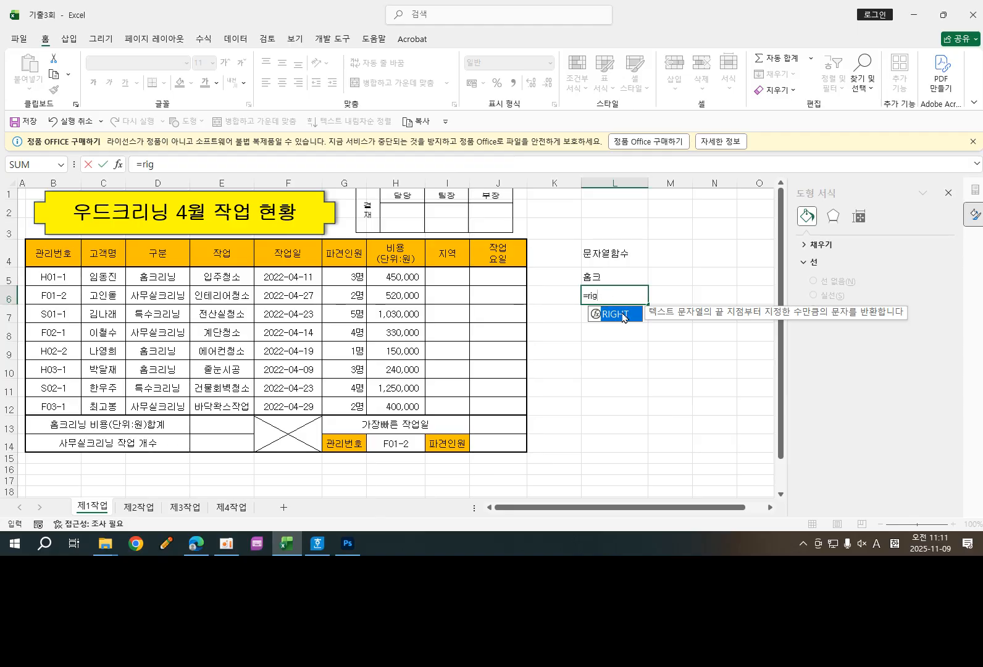
double_click(617, 314)
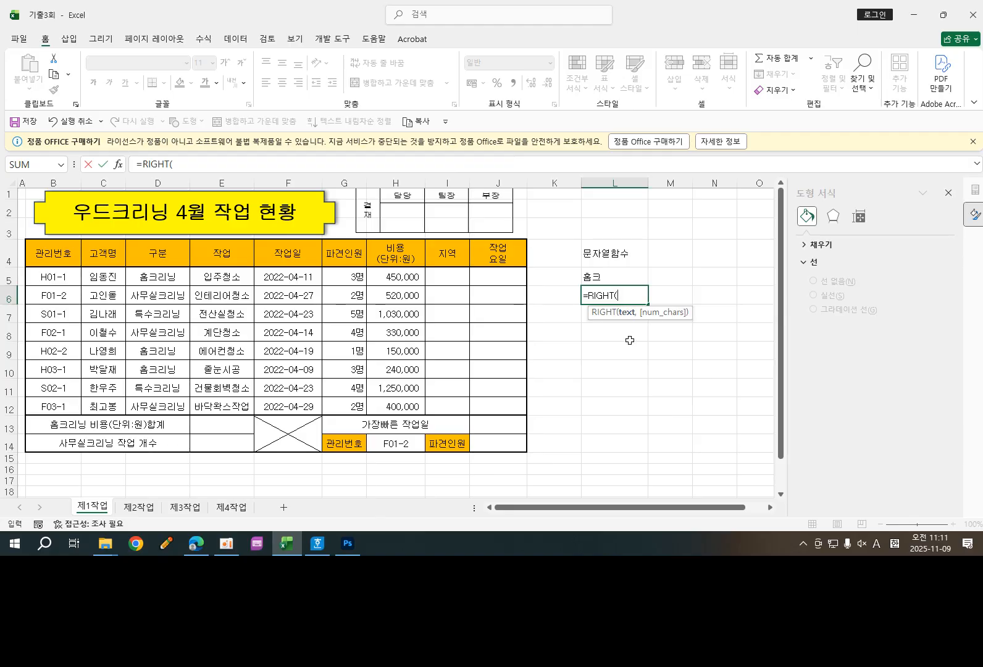
left_click(167, 281)
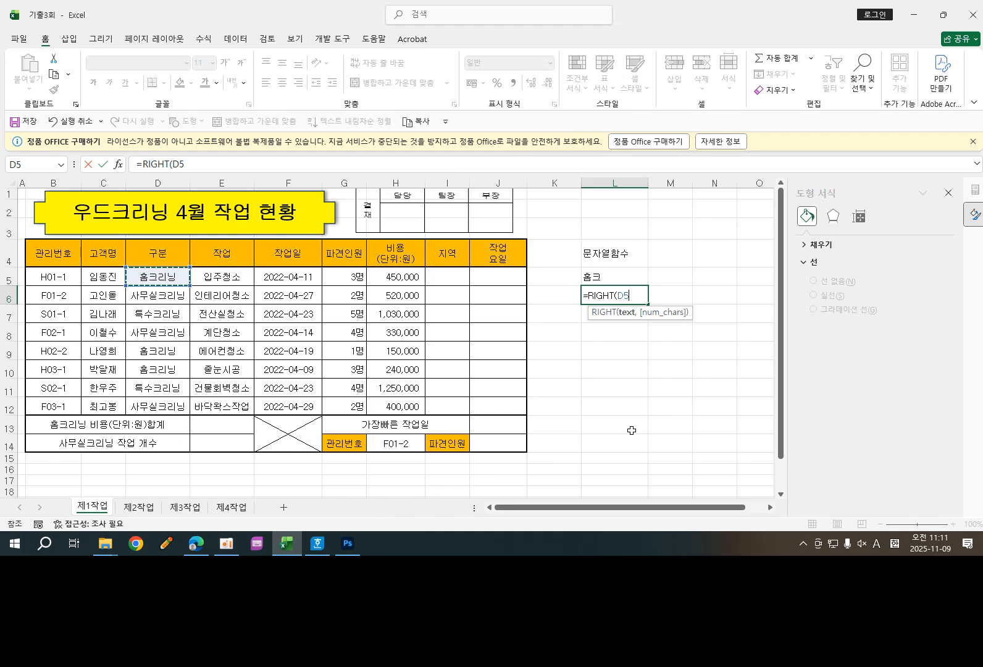
type(",")
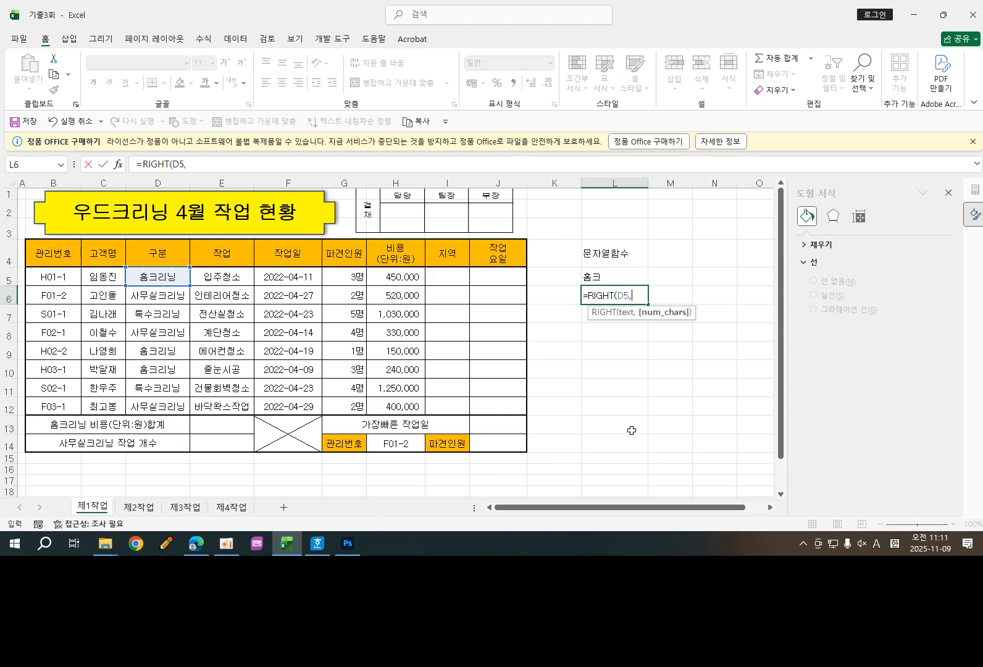
type("1)")
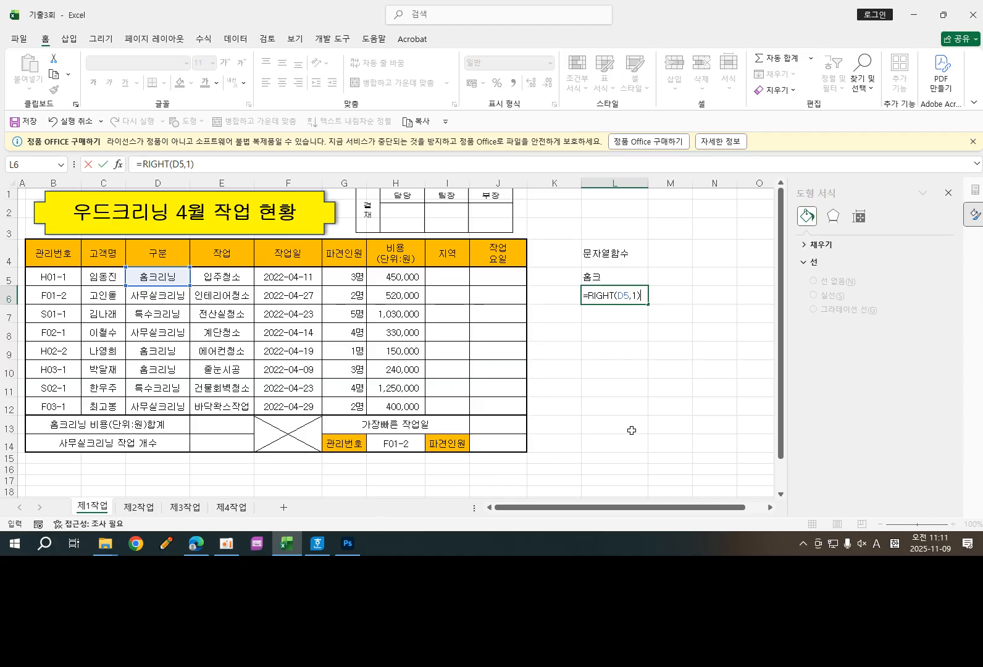
key("Return")
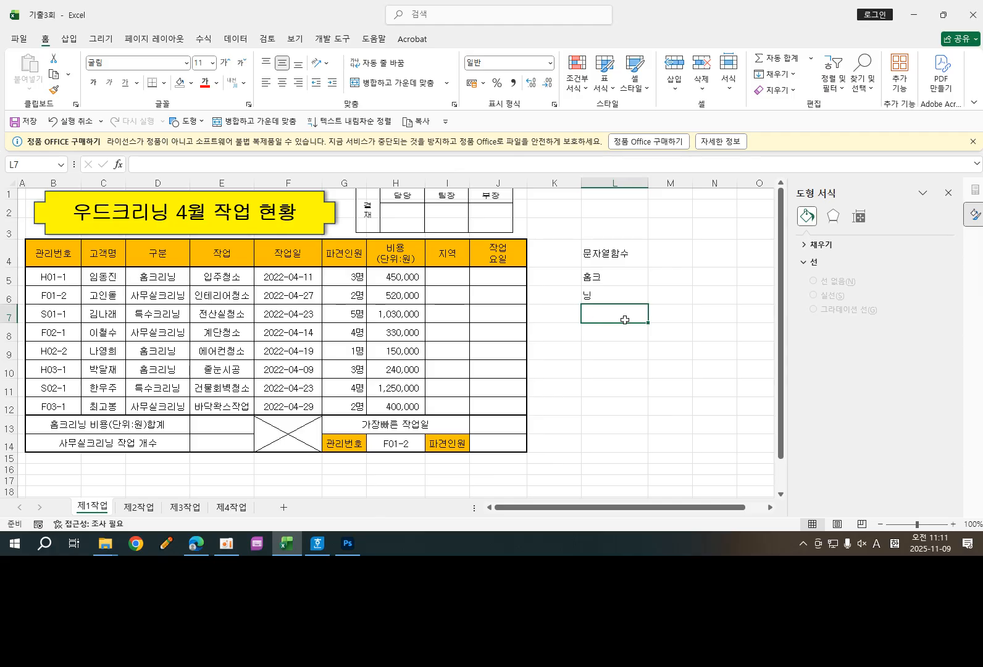
- Enter =MID(D5,2,2) in cell L7 to extract two characters starting from the second one
type("=")
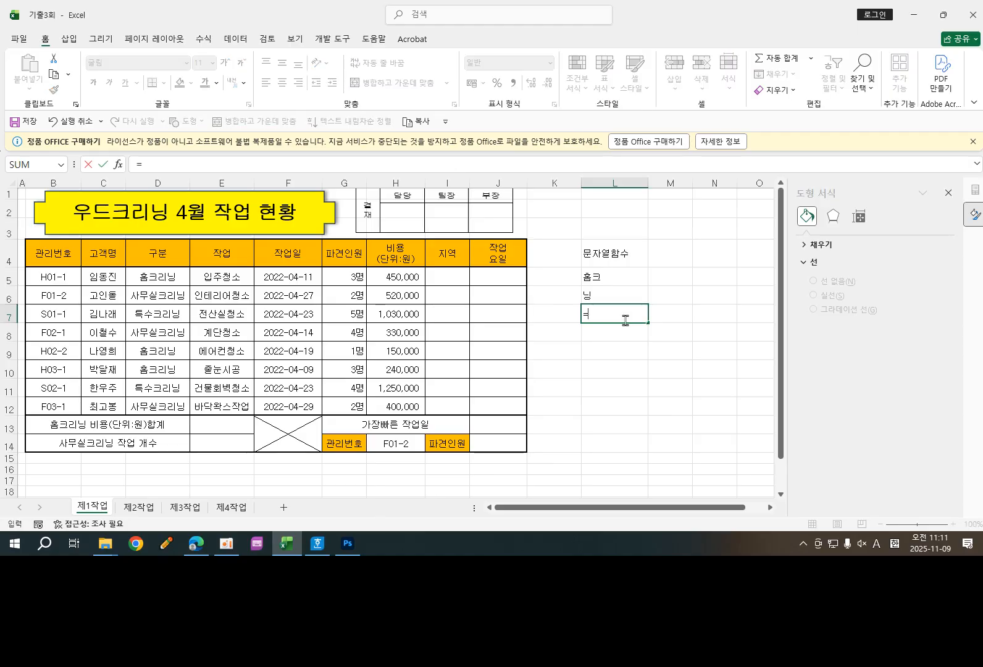
type("mid")
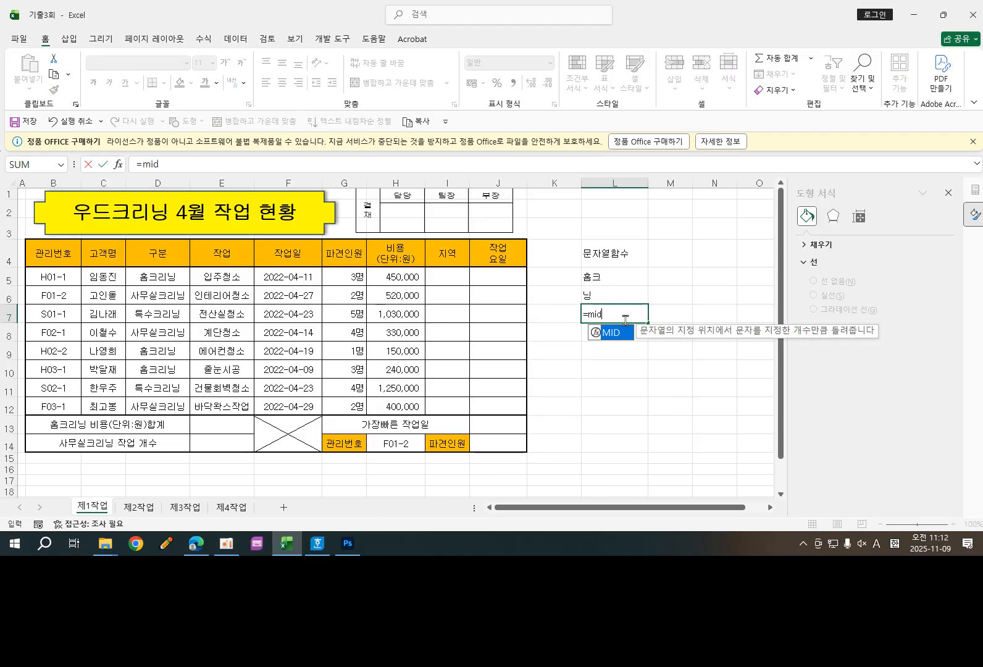
double_click(624, 336)
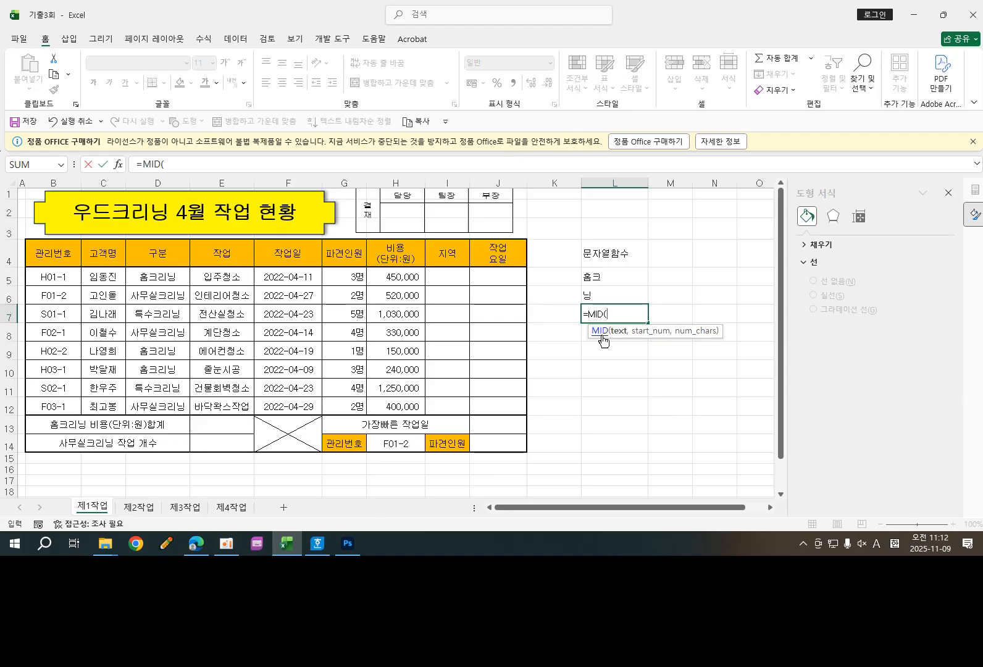
left_click(168, 281)
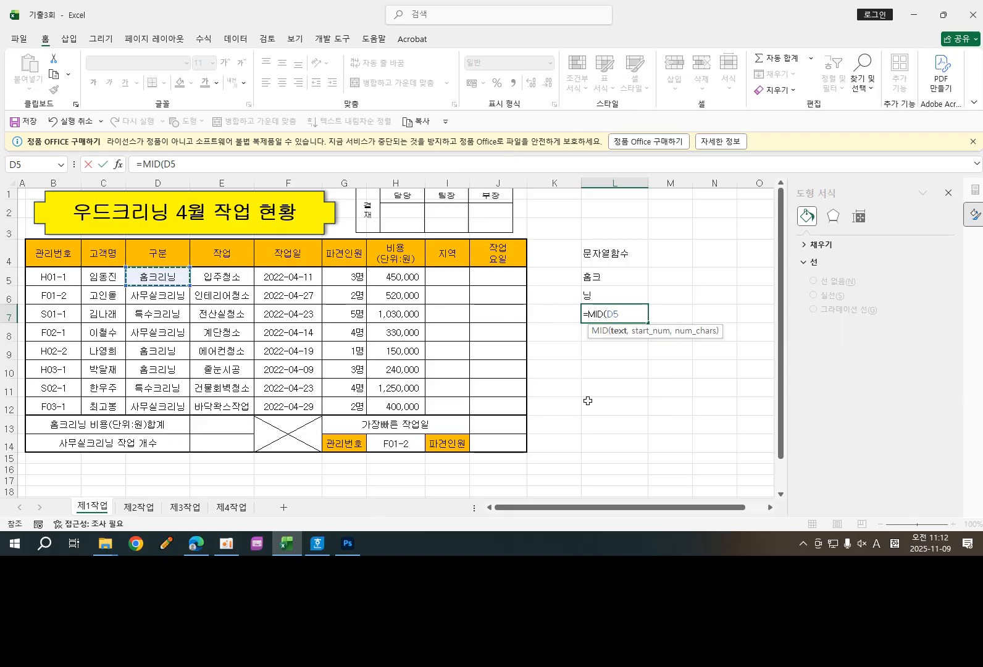
type(",")
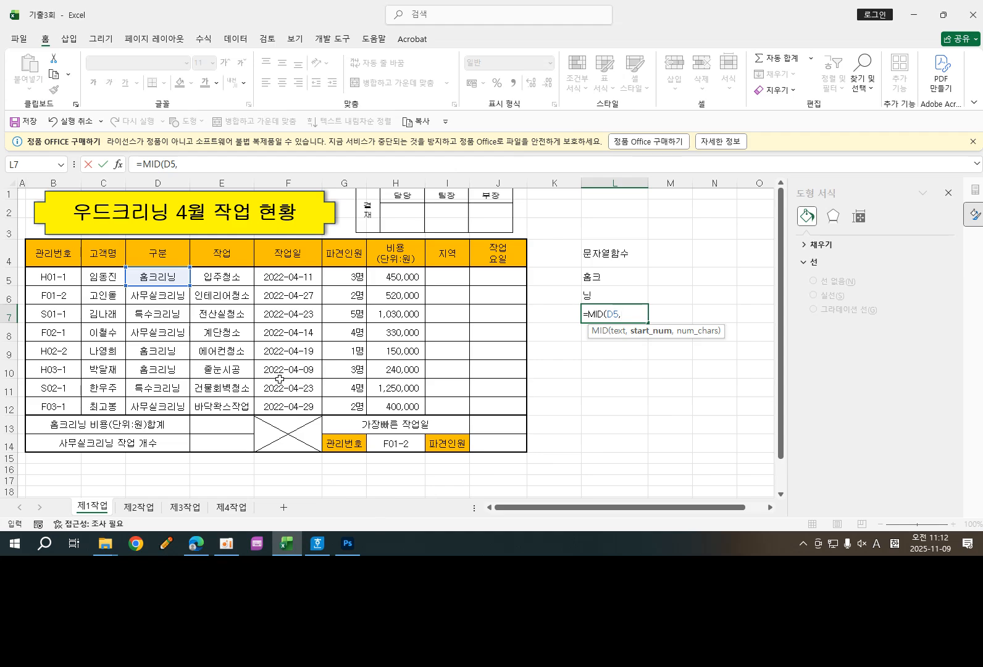
type("2,2)")
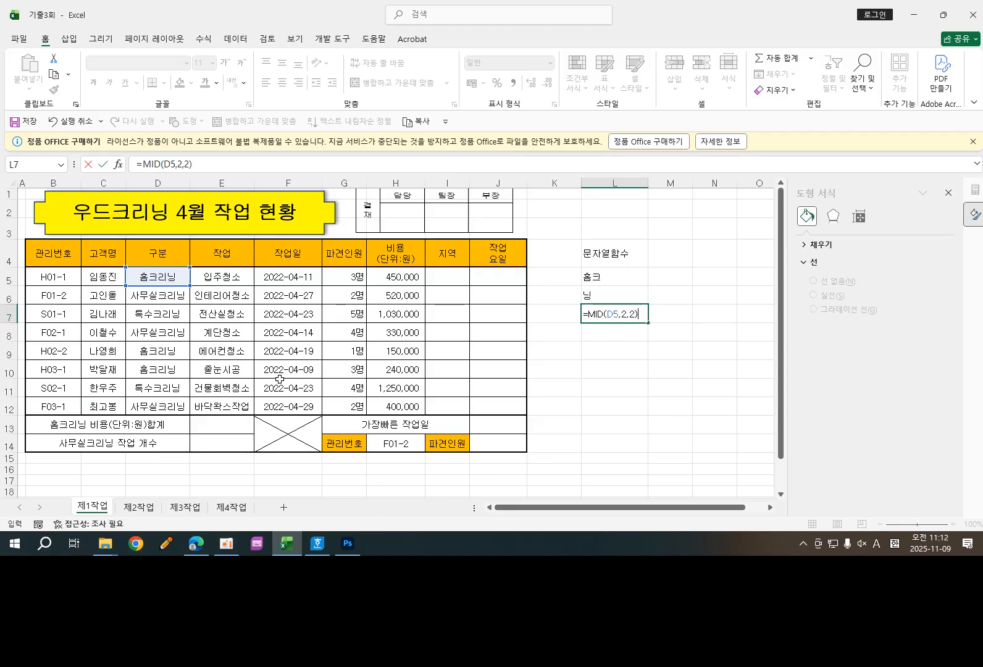
key("Return")
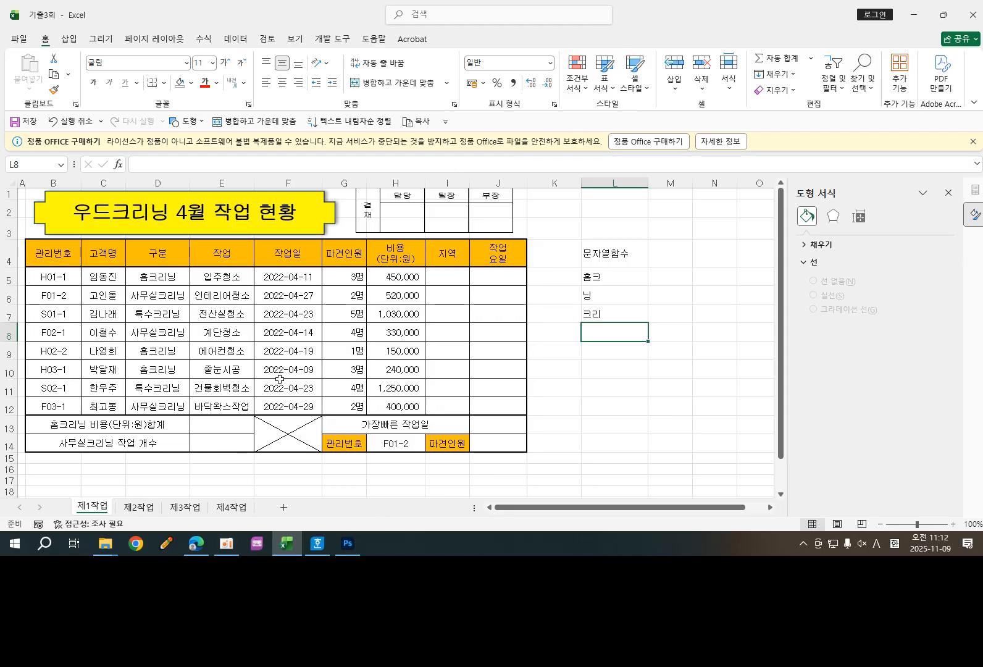
- Widen column M slightly and enter the heading "날짜" in cell M4
left_click_drag(693, 184, 704, 186)
left_click(677, 257)
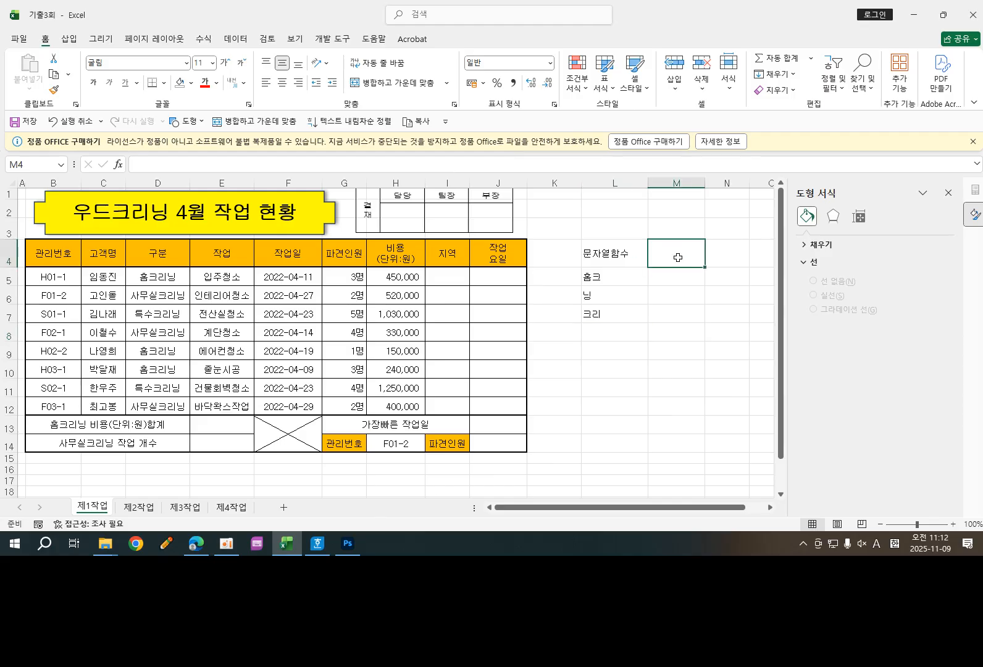
type("sk")
key("BackSpace")
key("BackSpace")
key("BackSpace")
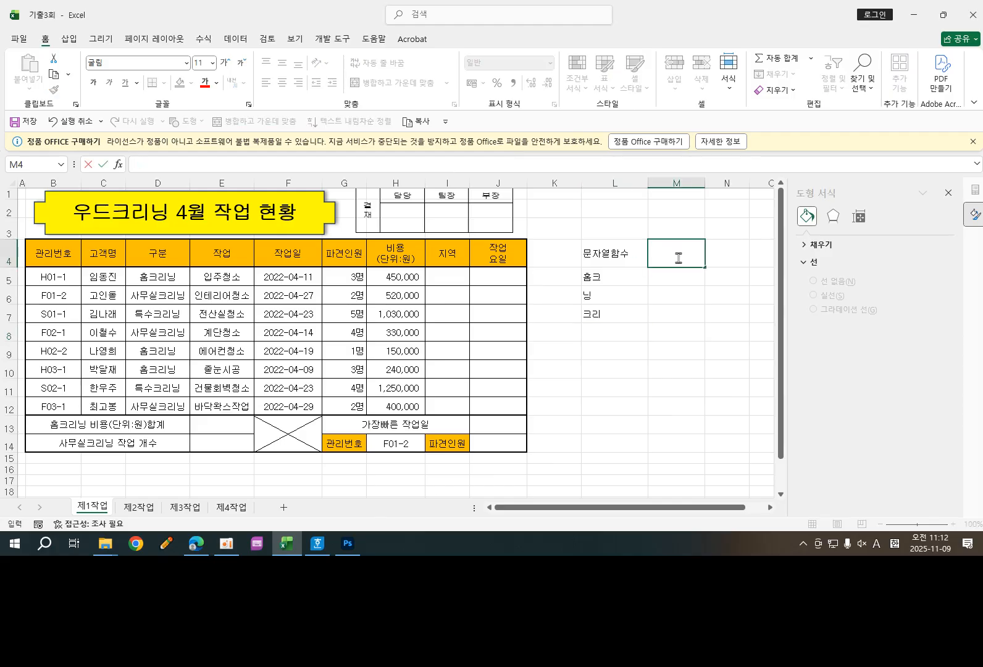
key("Hangul")
type("날짜")
key("Return")
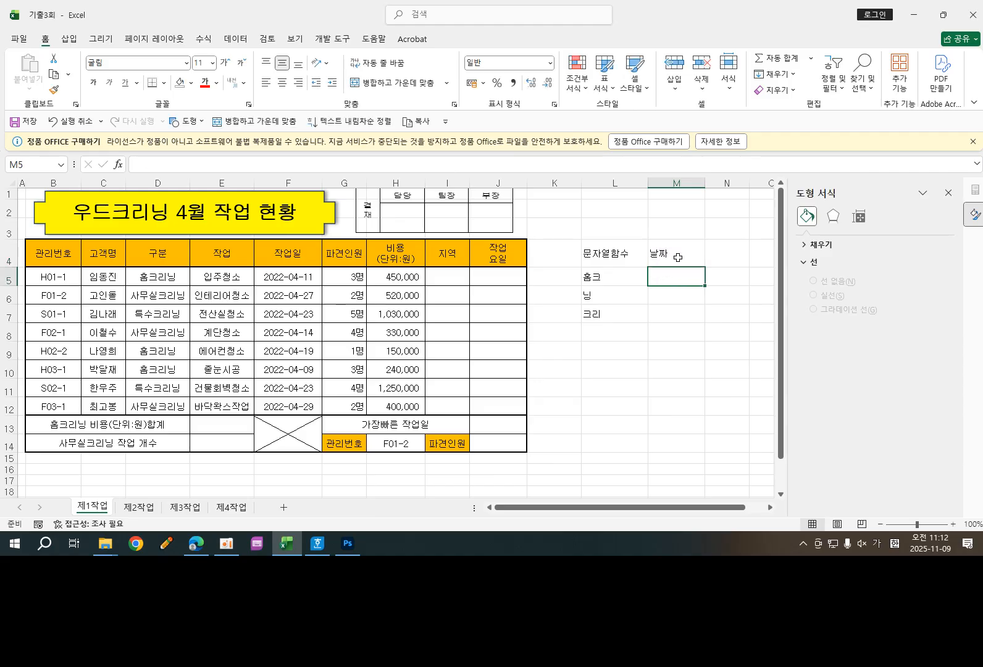
left_click(665, 250)
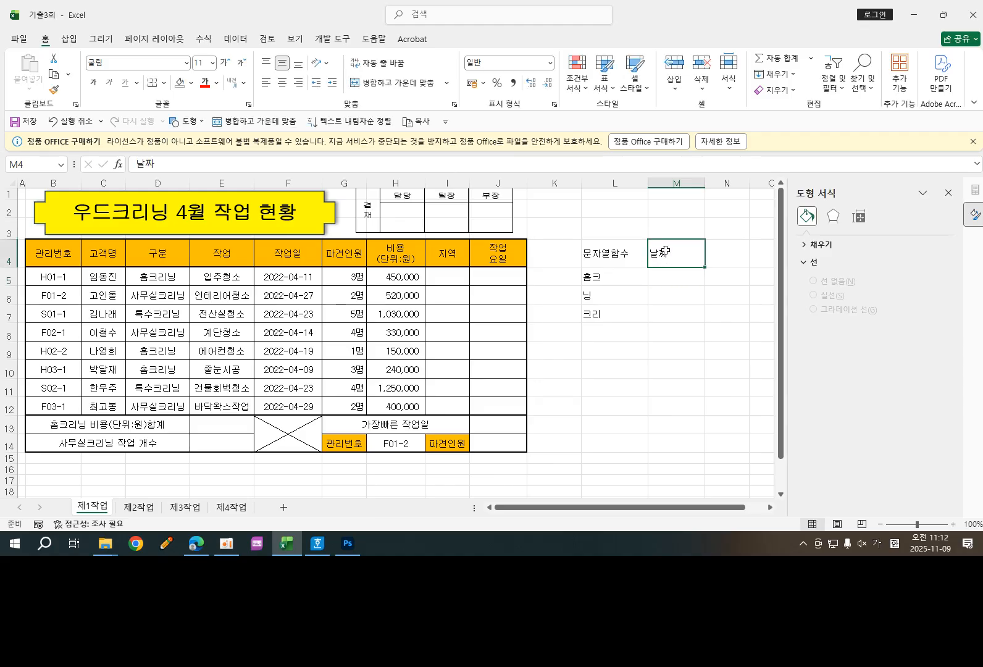
- Enter =YEAR(F5) in cell M5 to extract the year from the first 작업일 date
left_click(666, 276)
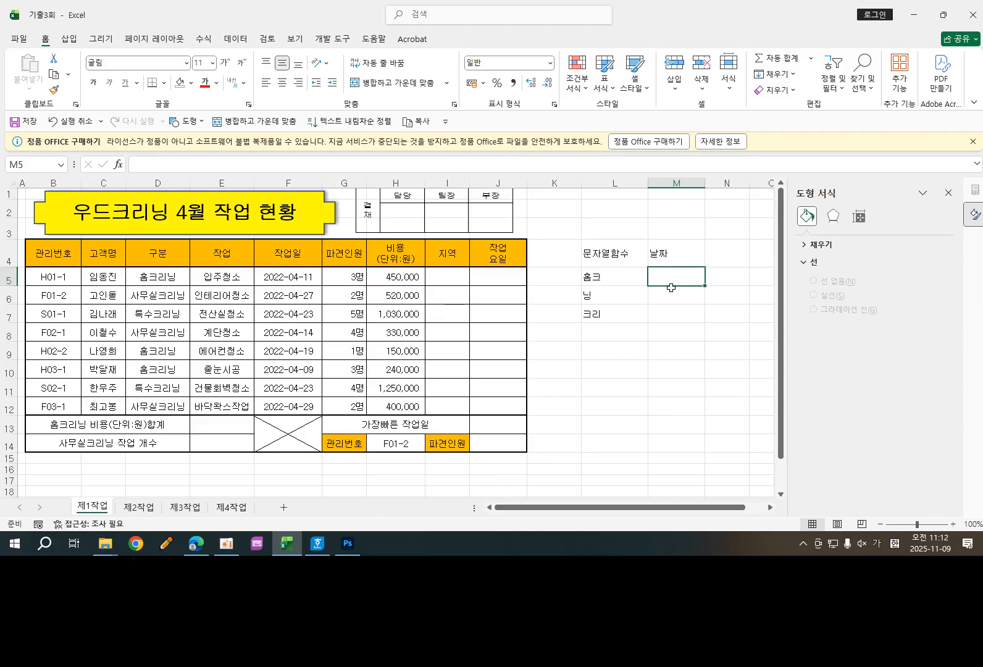
type("=ㅛ")
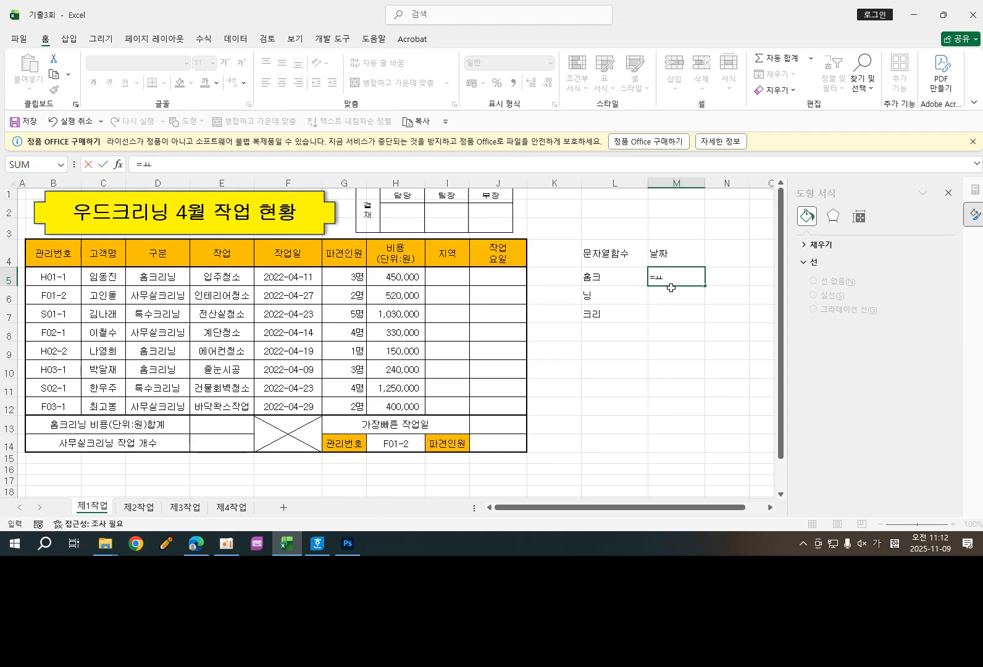
key("BackSpace")
key("Hangul")
type("y")
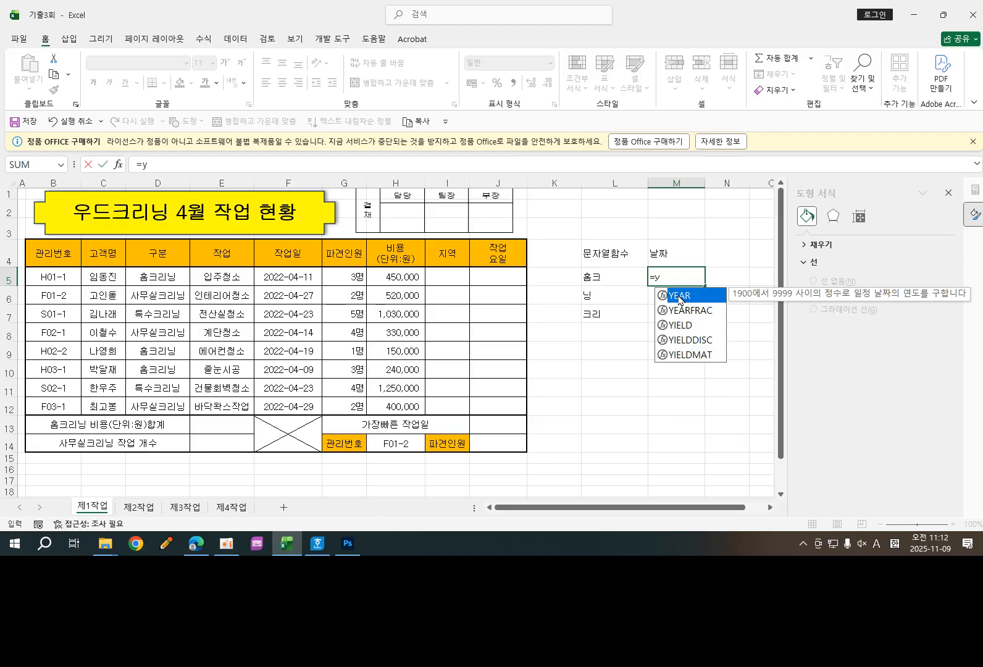
double_click(679, 299)
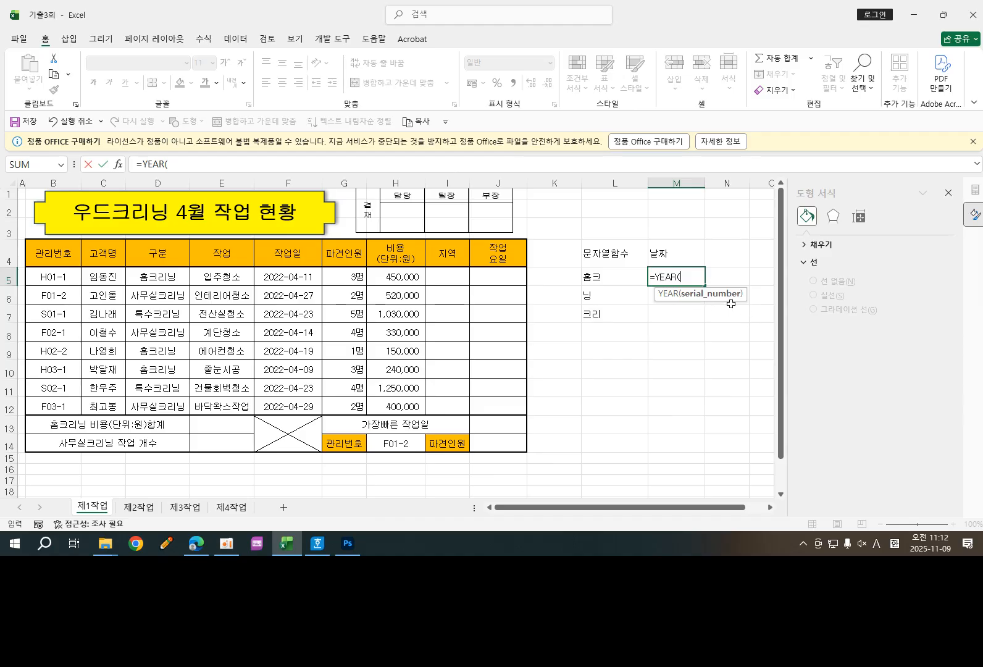
left_click(286, 277)
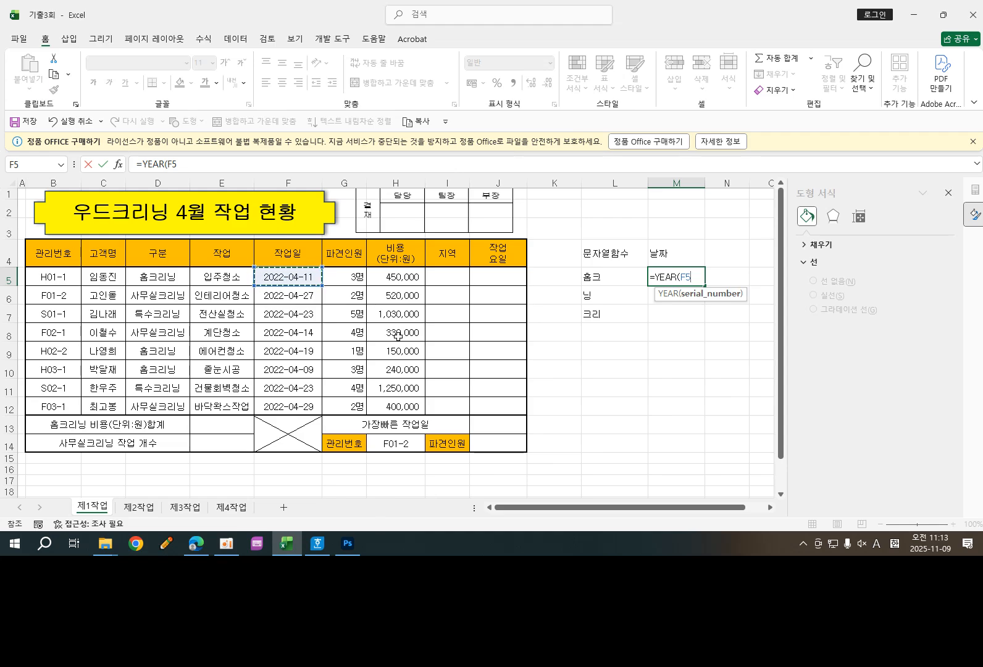
type(")")
key("Return")
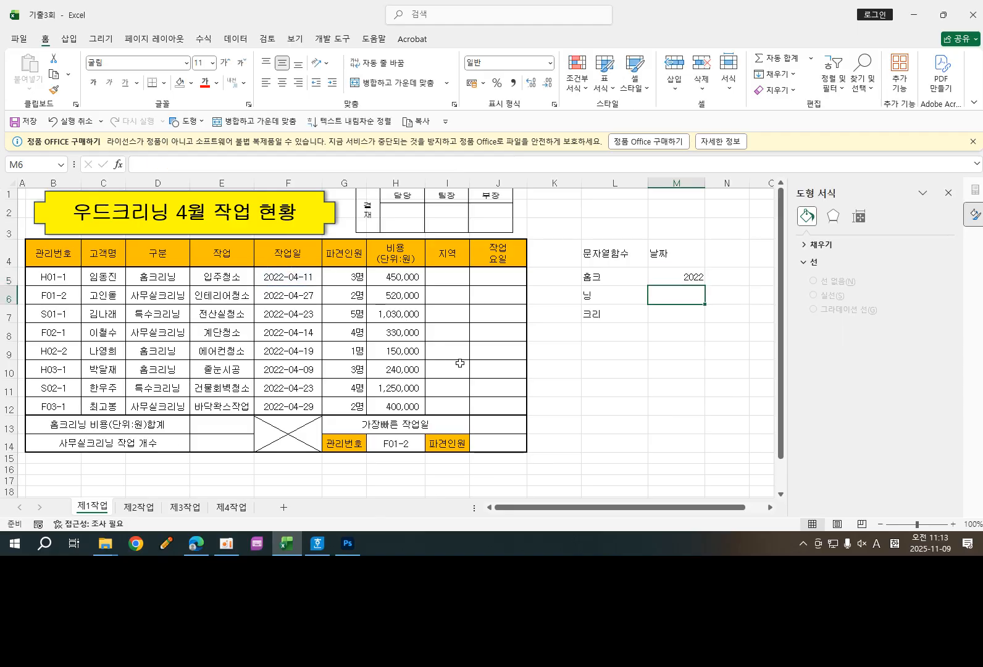
- Enter =MONTH(F5) in cell M6 to extract the month from the first 작업일 date
type("=")
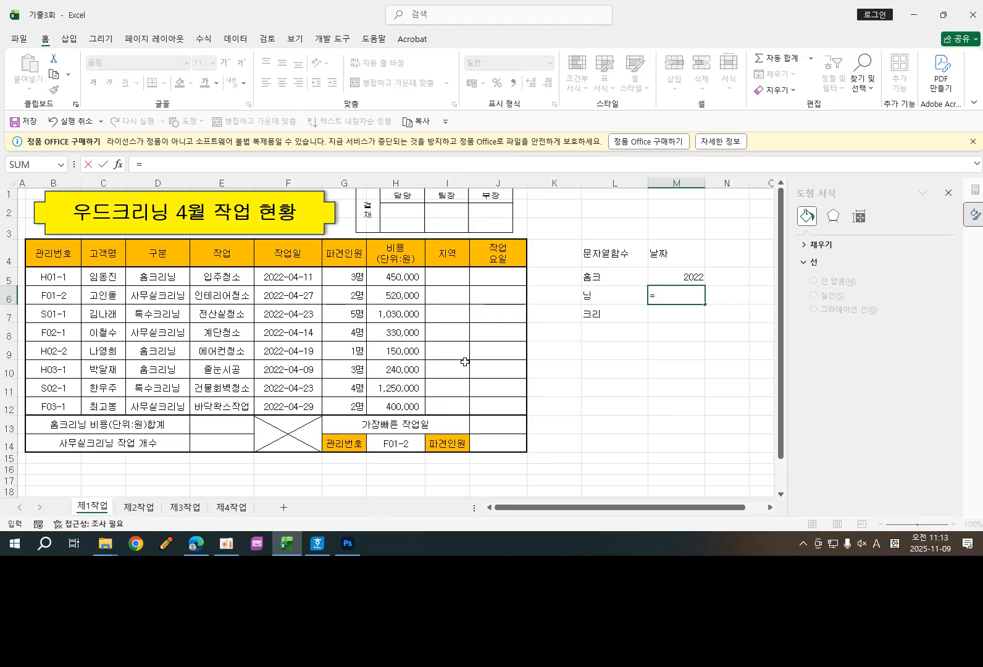
type("mon")
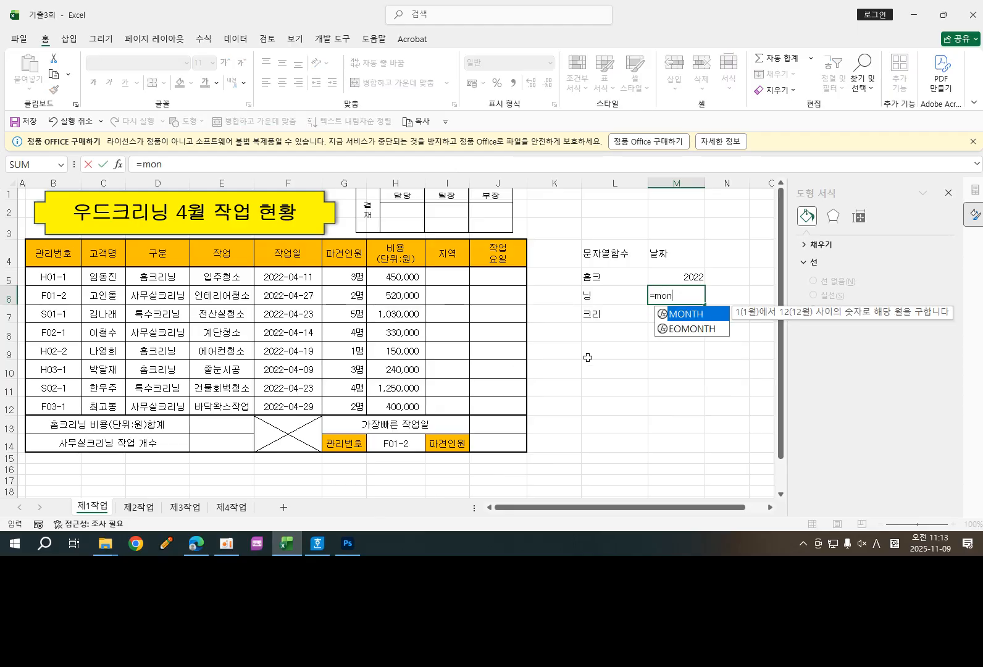
double_click(692, 315)
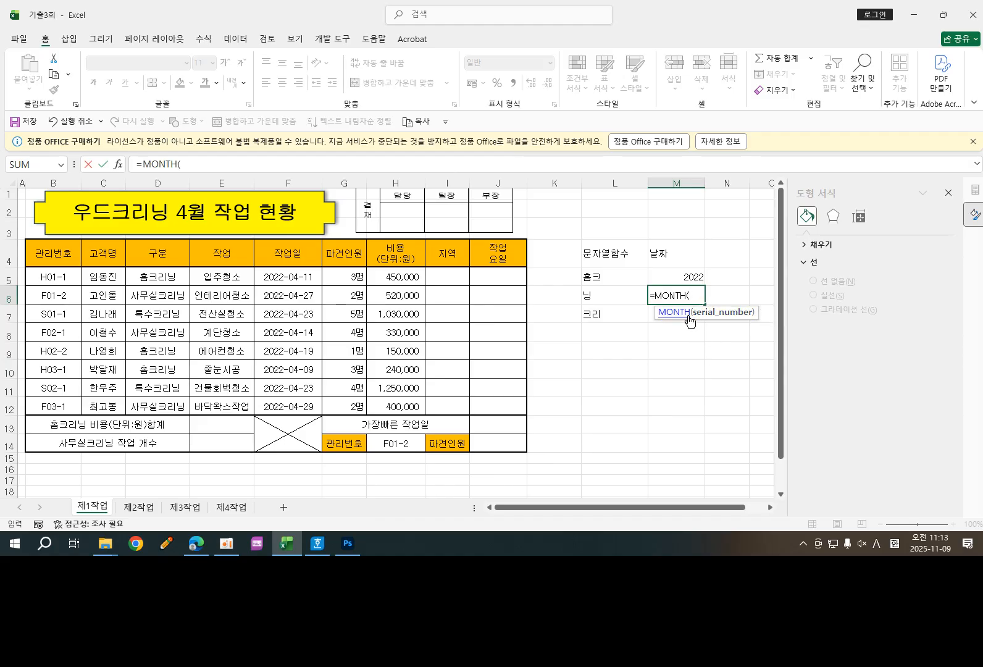
left_click(279, 277)
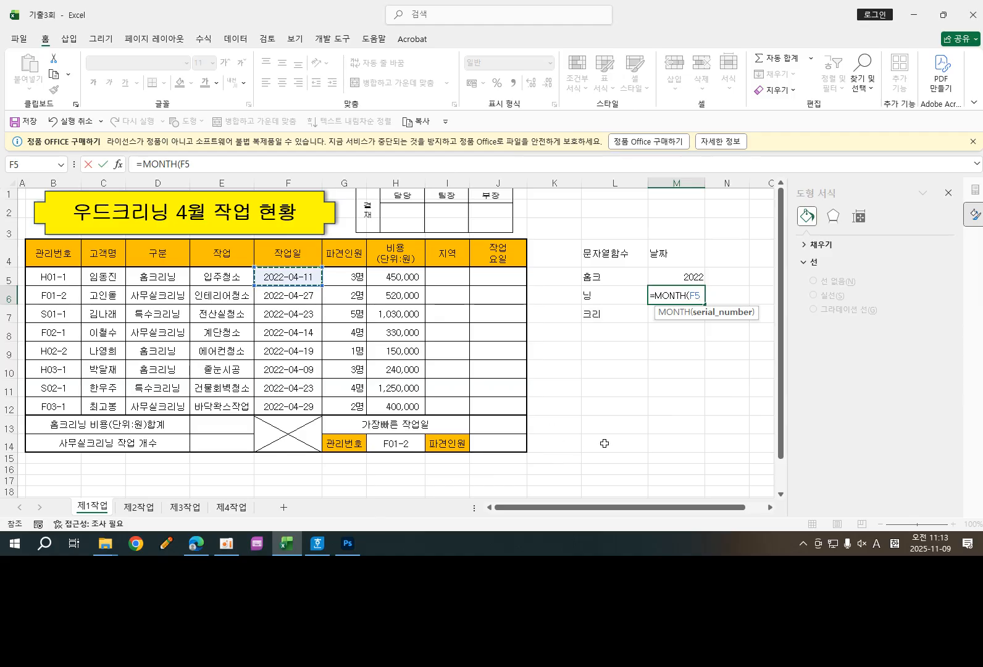
type(")")
key("Return")
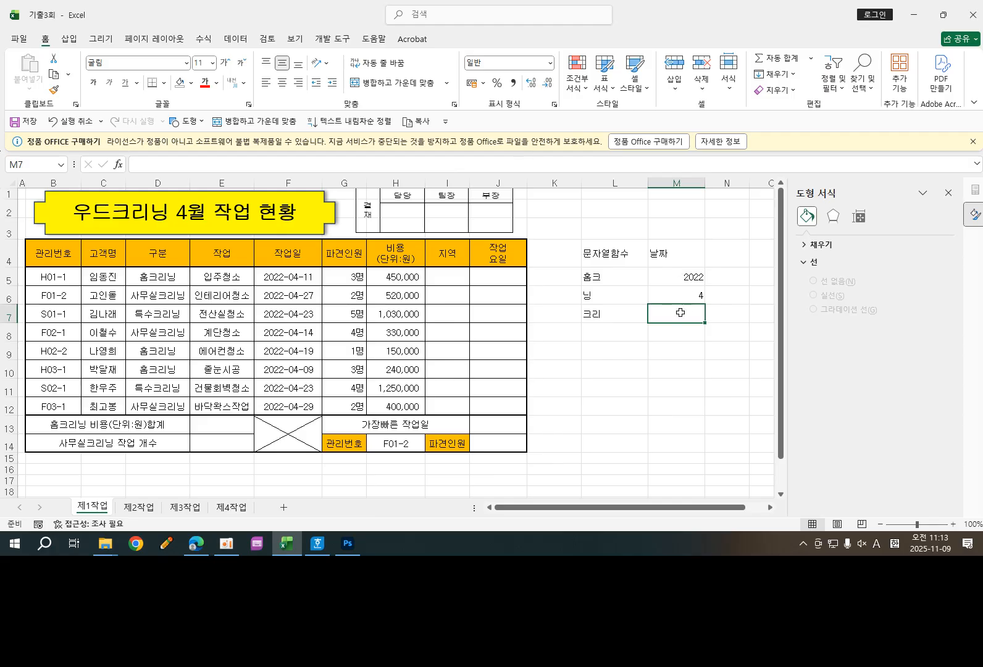
- Enter =DAY(F5) in cell M7 to extract the day from the first 작업일 date
type("=da")
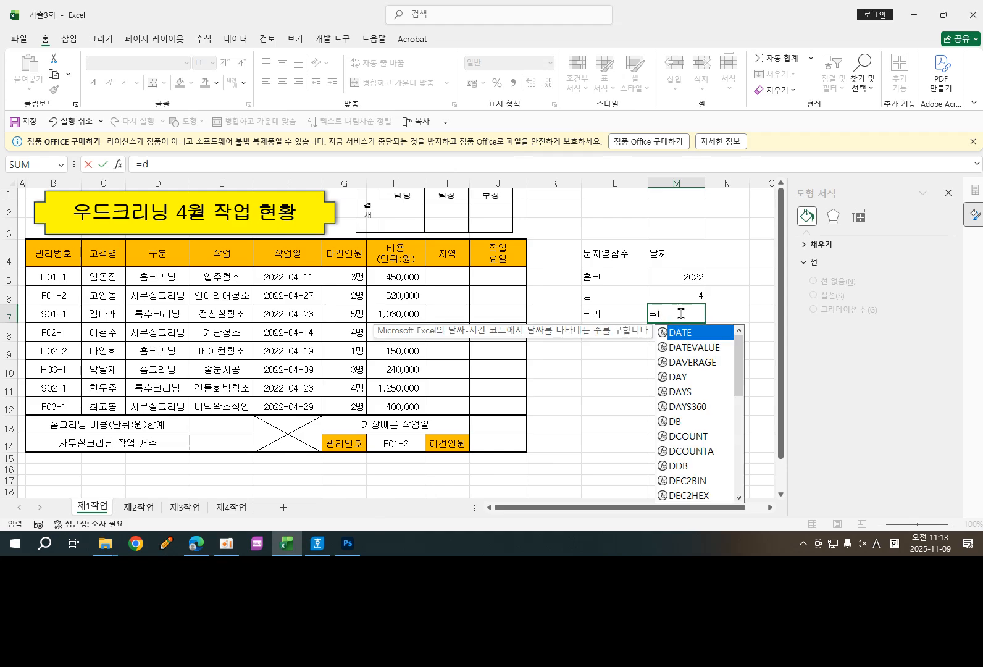
double_click(678, 376)
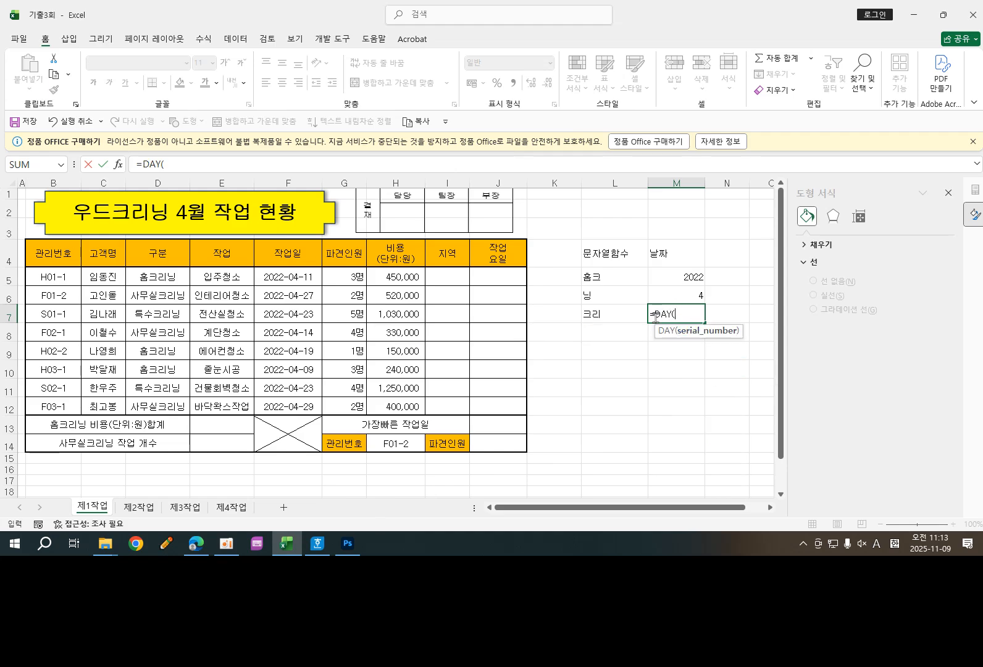
left_click(273, 274)
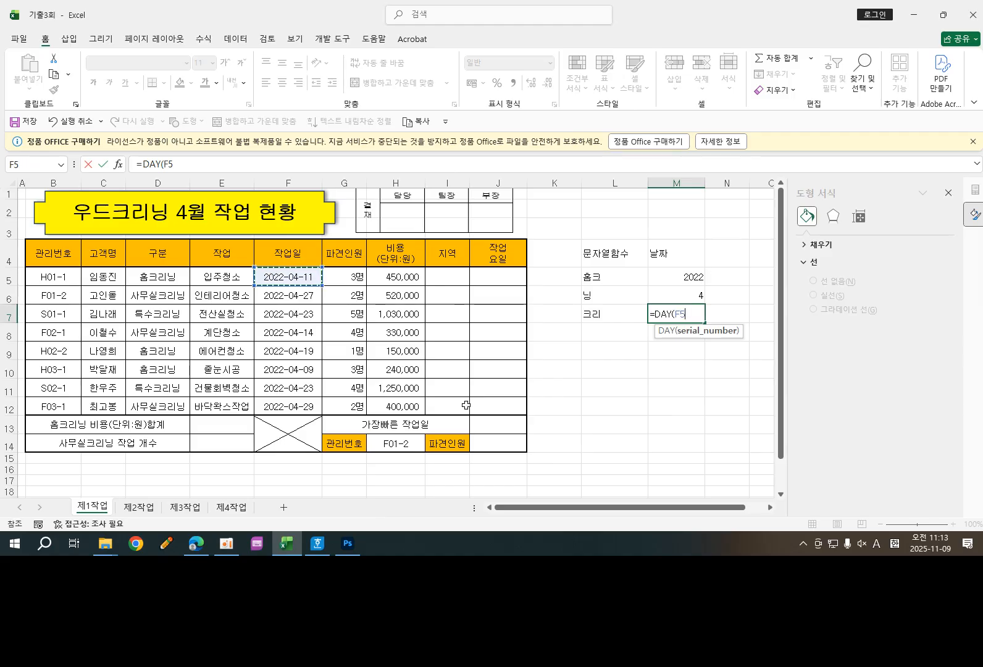
type(")")
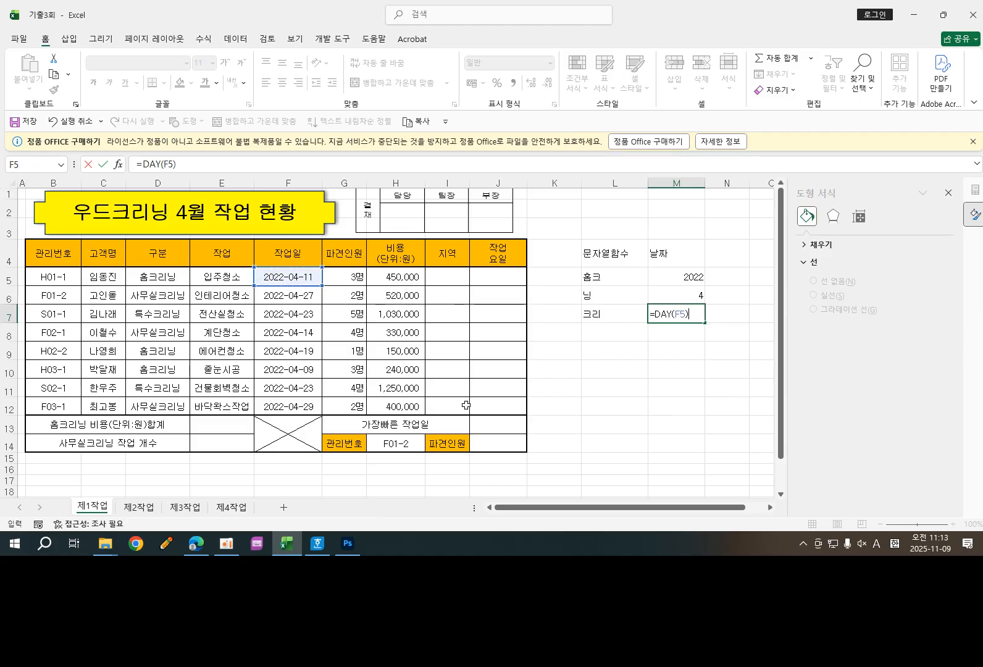
key("Return")
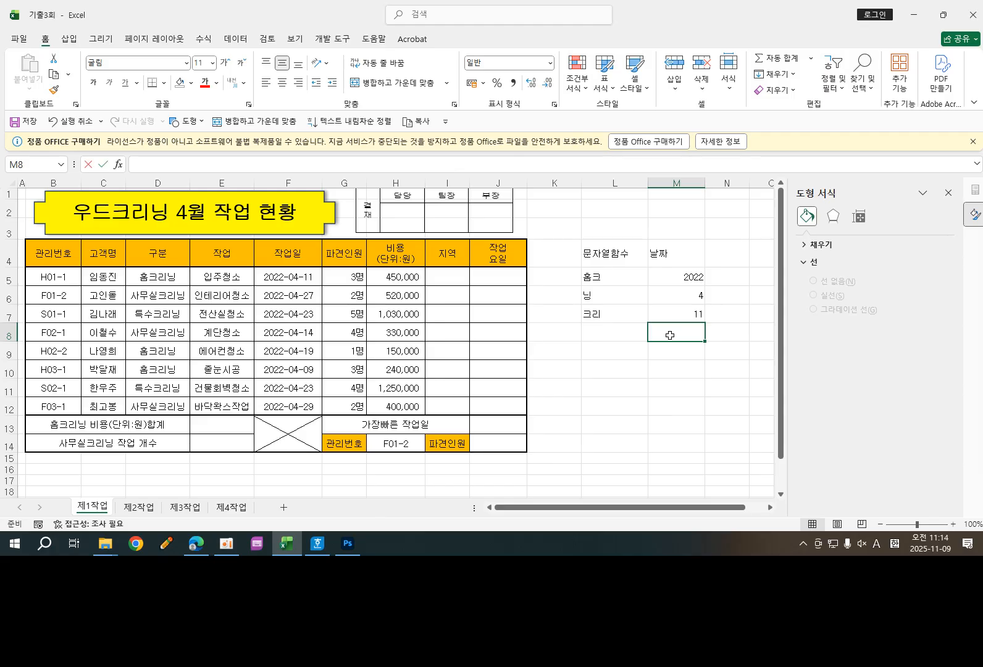
- Enter =WEEKDAY(F5,1) in cell M8 to get the weekday number of the first 작업일 date, counting from Sunday
type("=w")
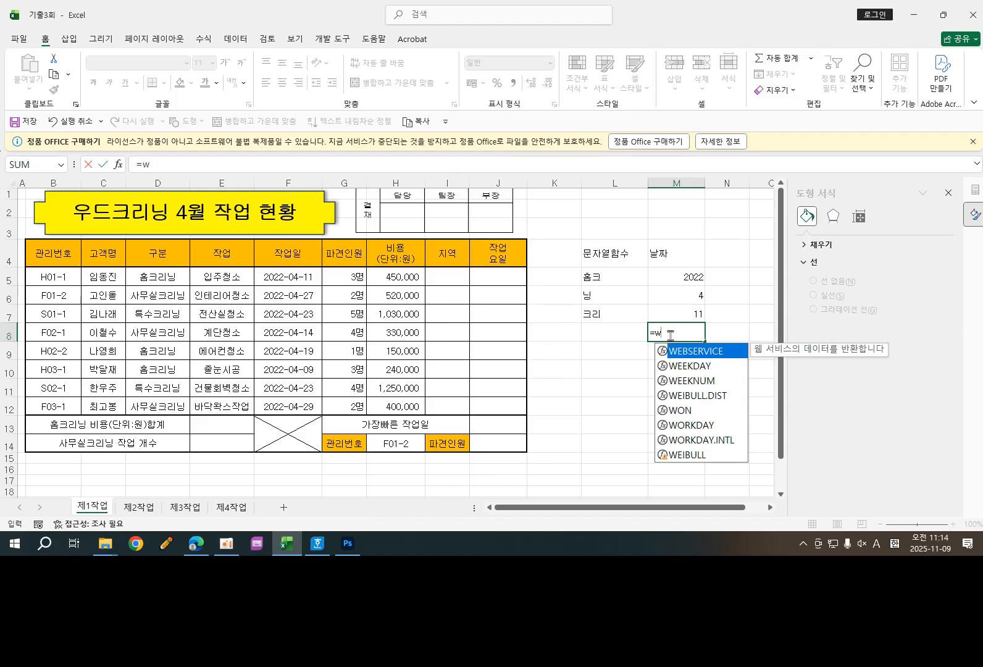
type("e")
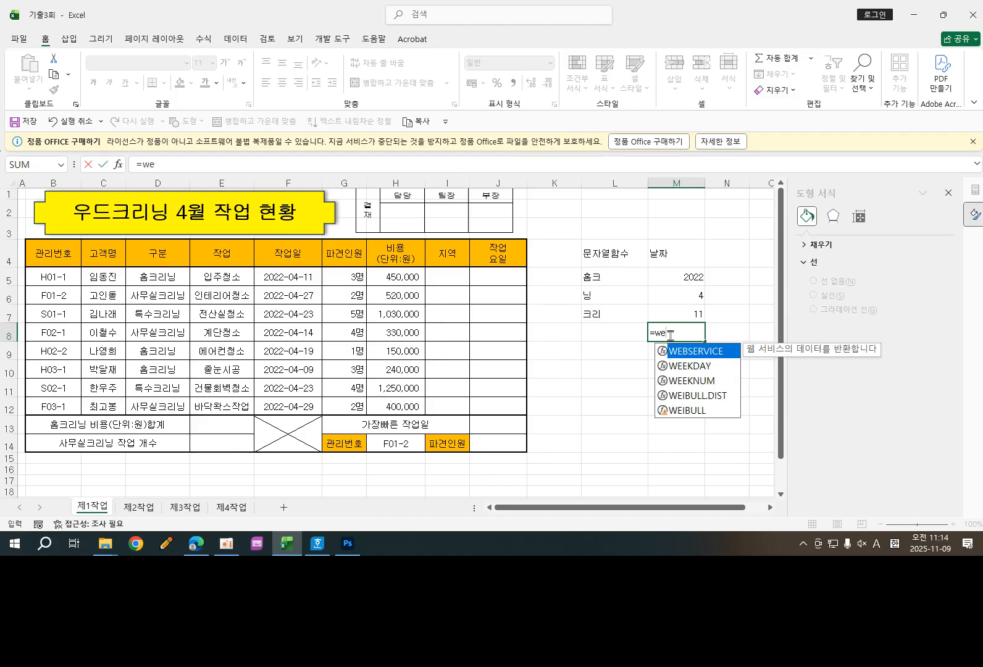
double_click(689, 365)
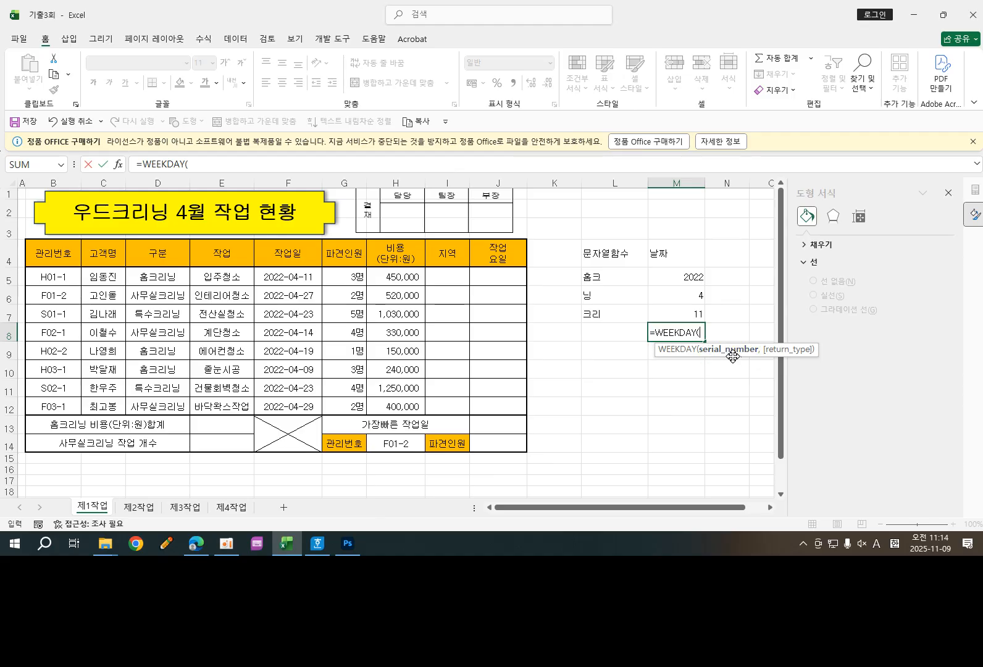
left_click(292, 276)
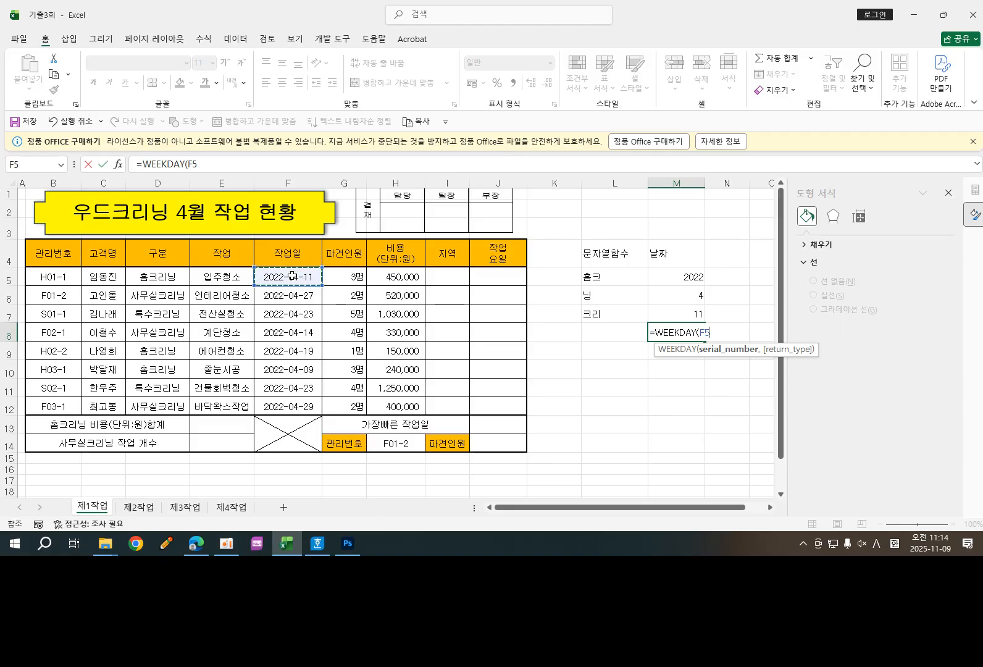
type(",")
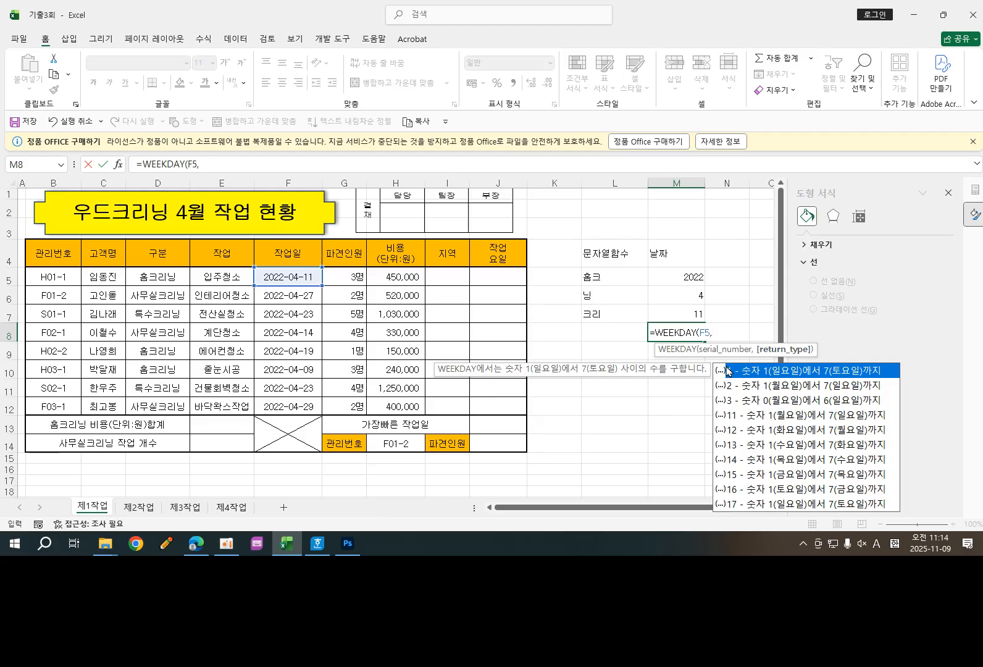
type("1")
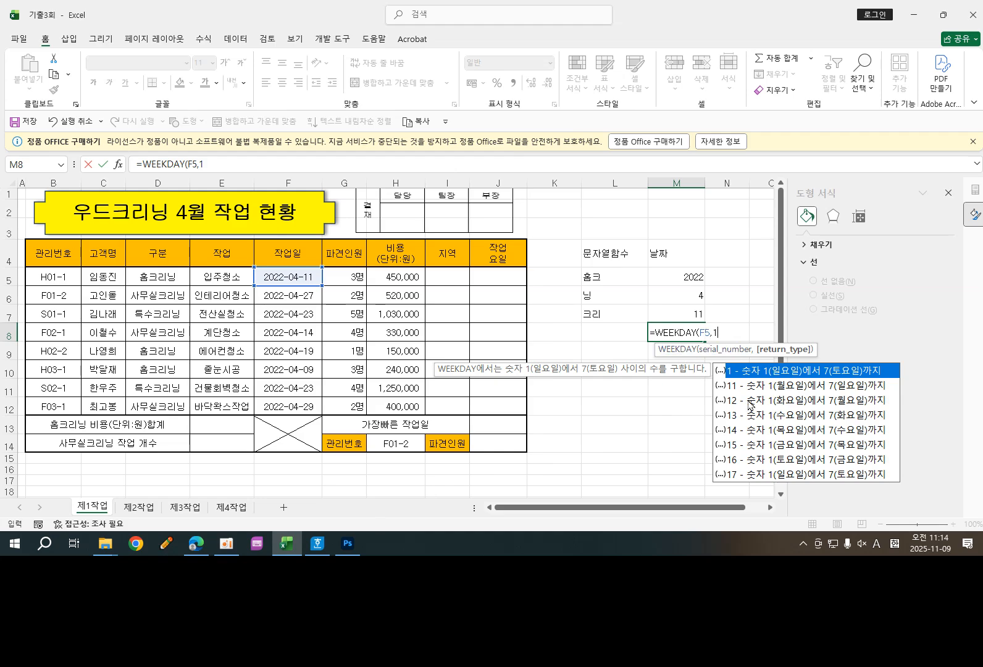
type(")")
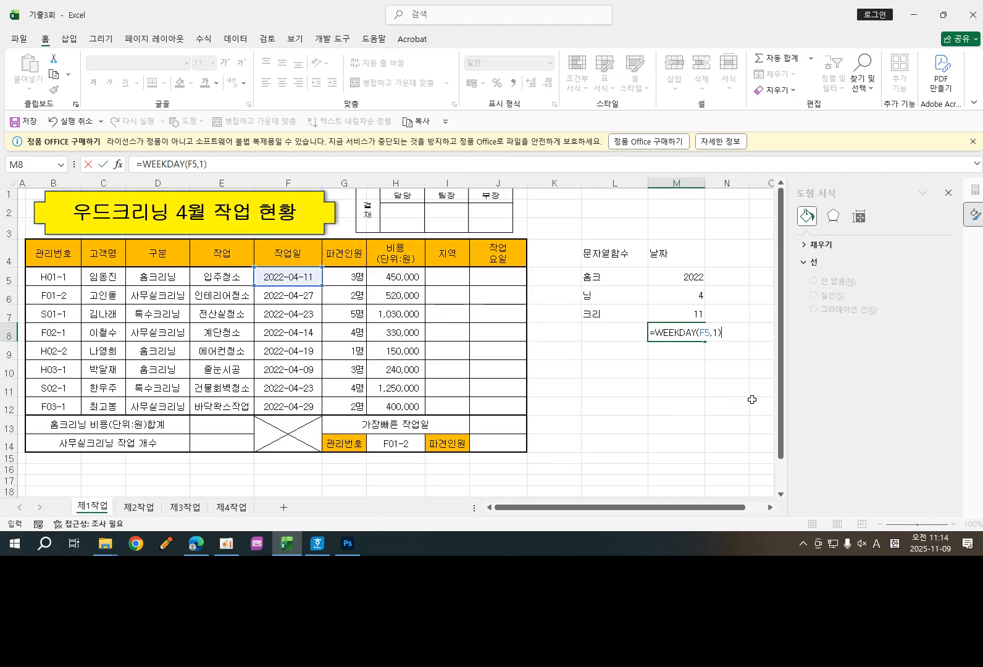
key("Return")
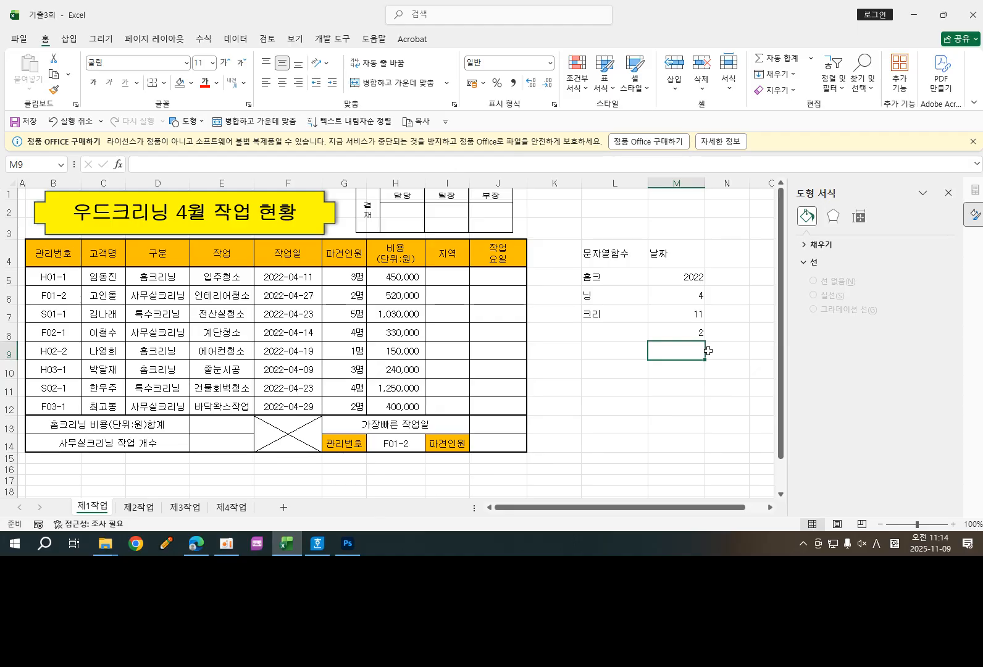
- Change the WEEKDAY return type in cell M8 to 2 so that the numbering starts from Monday
double_click(686, 332)
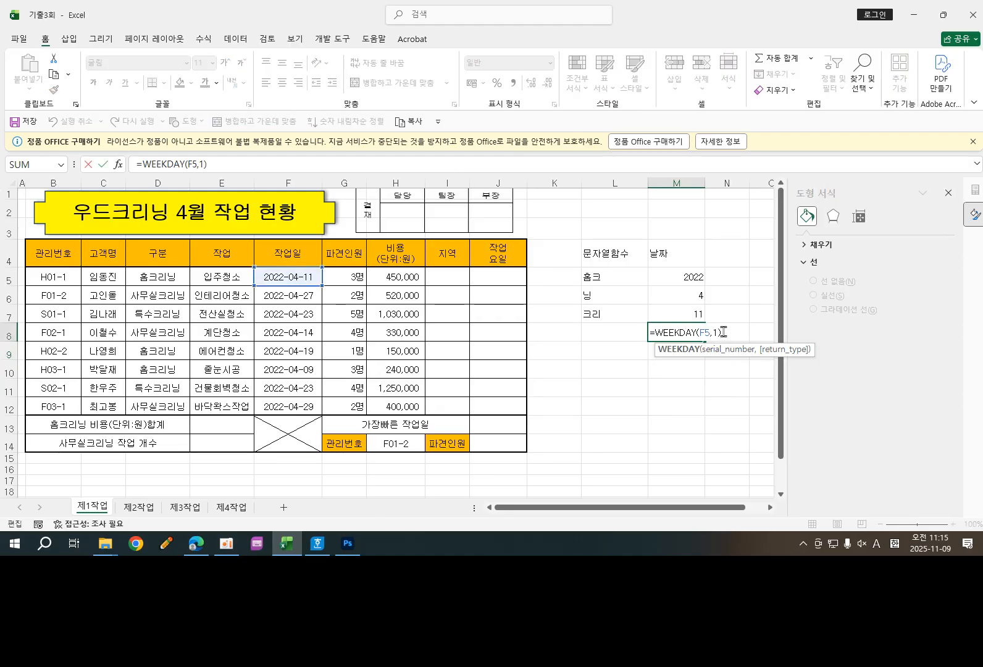
left_click(719, 332)
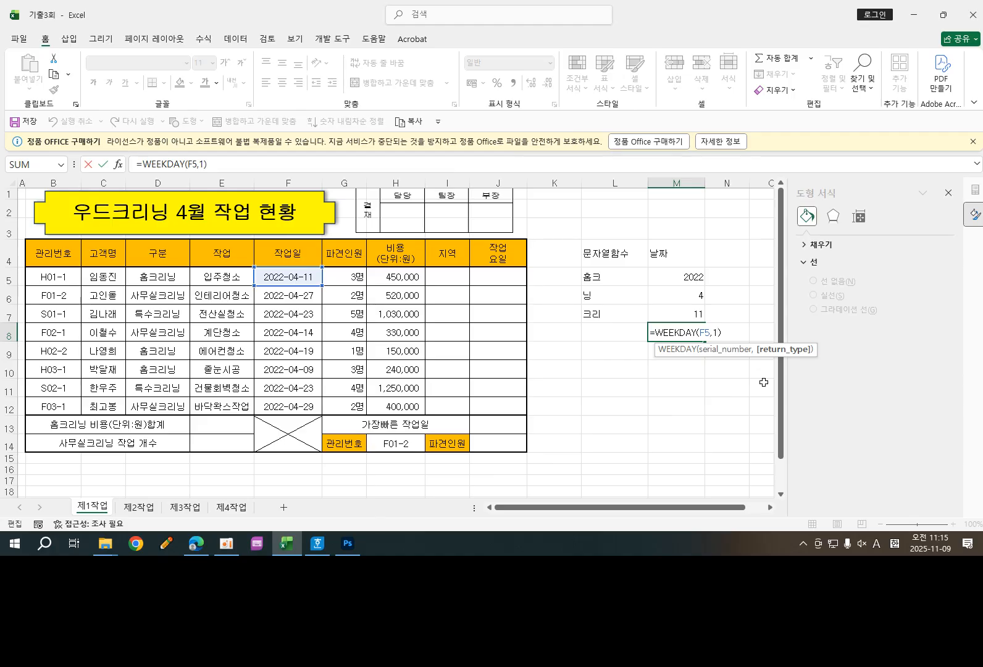
key("BackSpace")
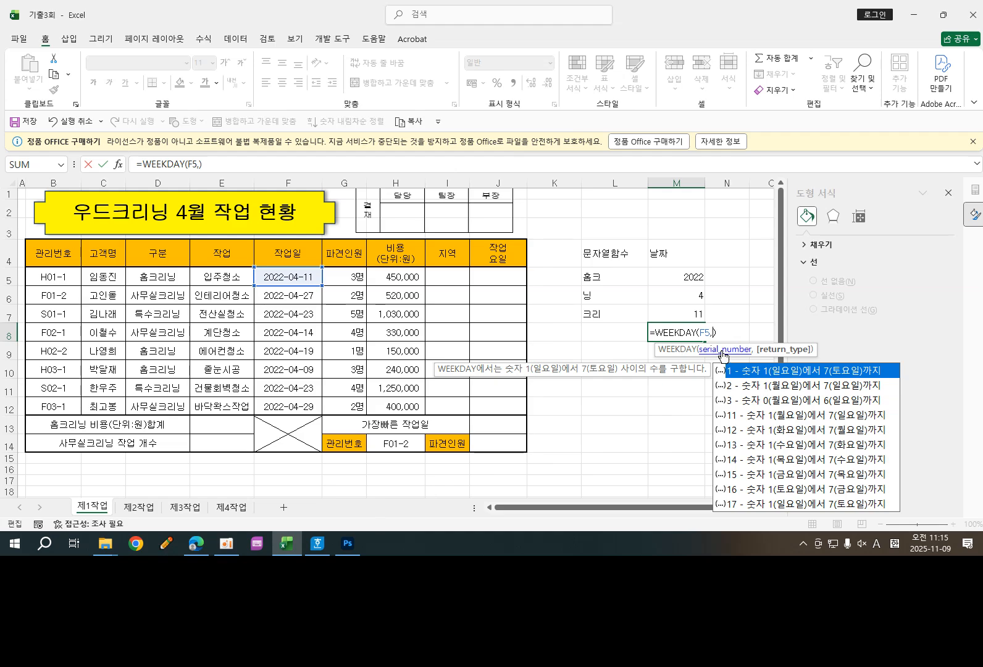
type("2")
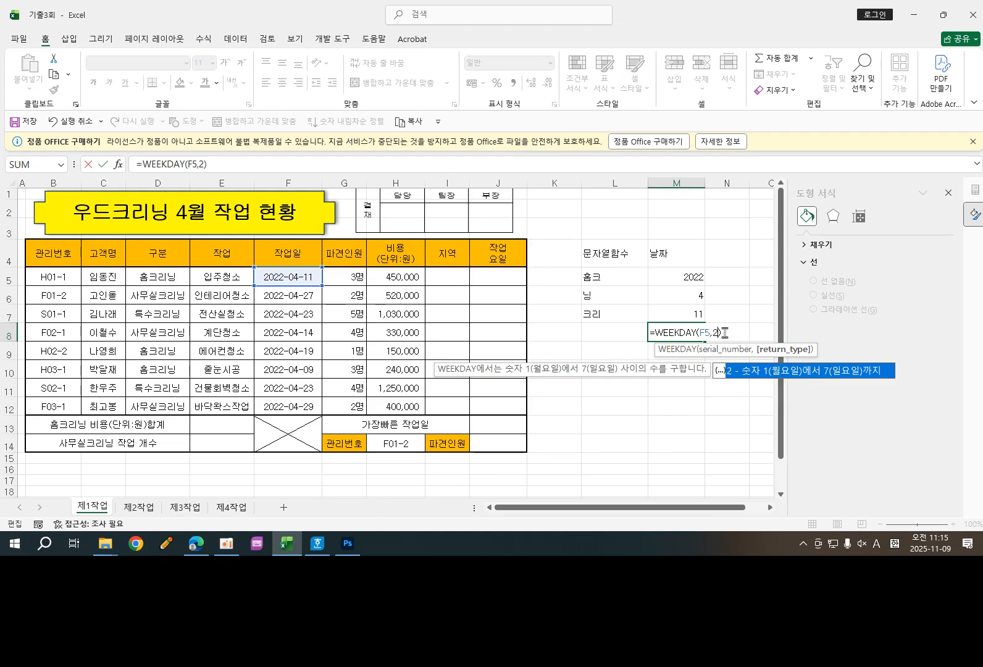
left_click(738, 417)
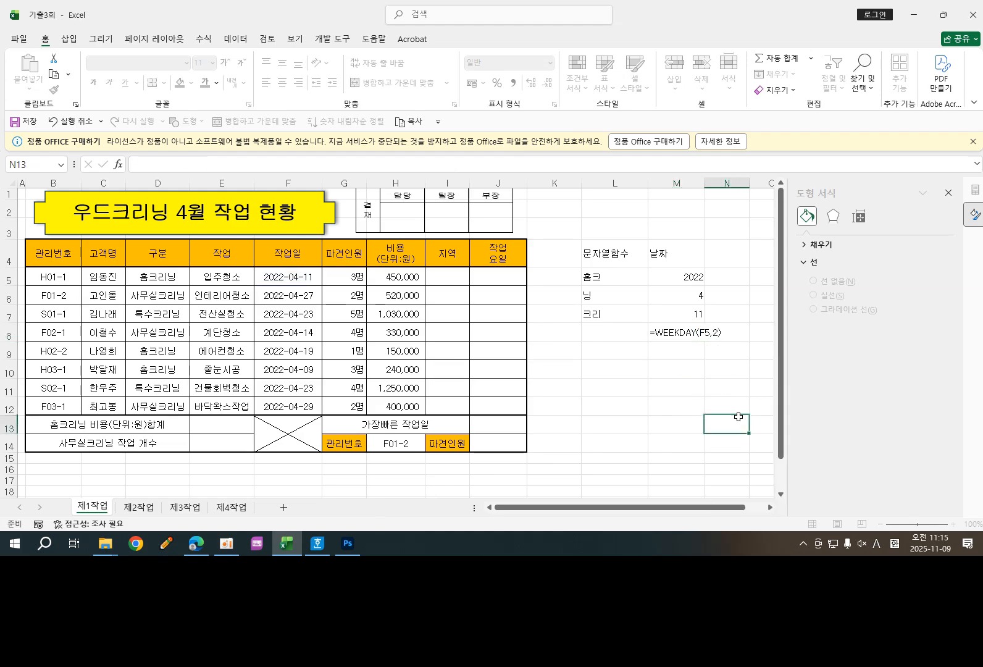
left_click(698, 332)
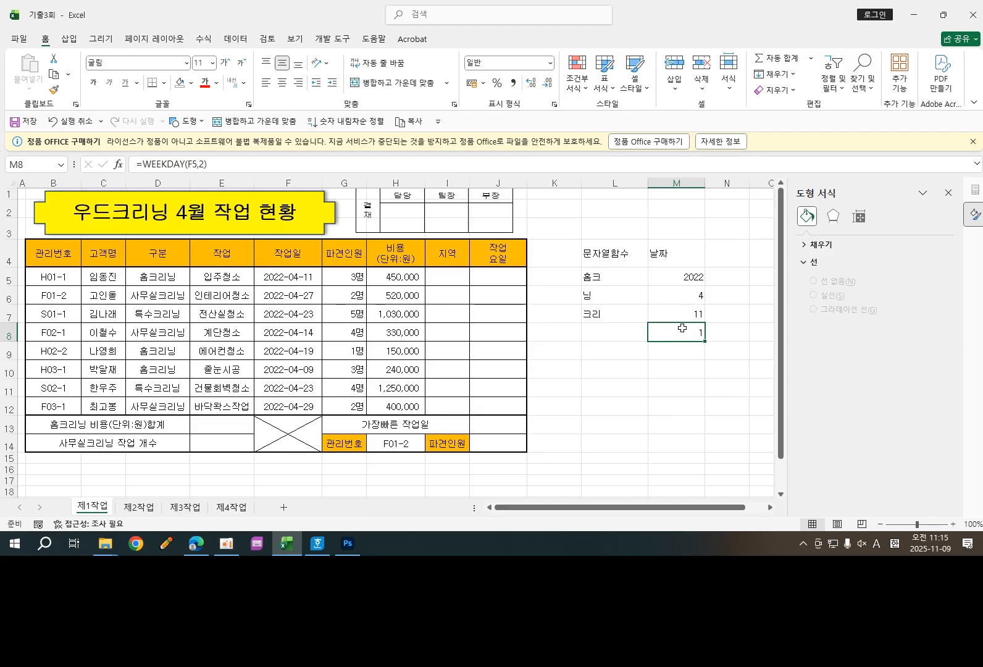
- Enter =DATE(2025,03,11) in cell M9 to build a date from year, month and day numbers
left_click(665, 358)
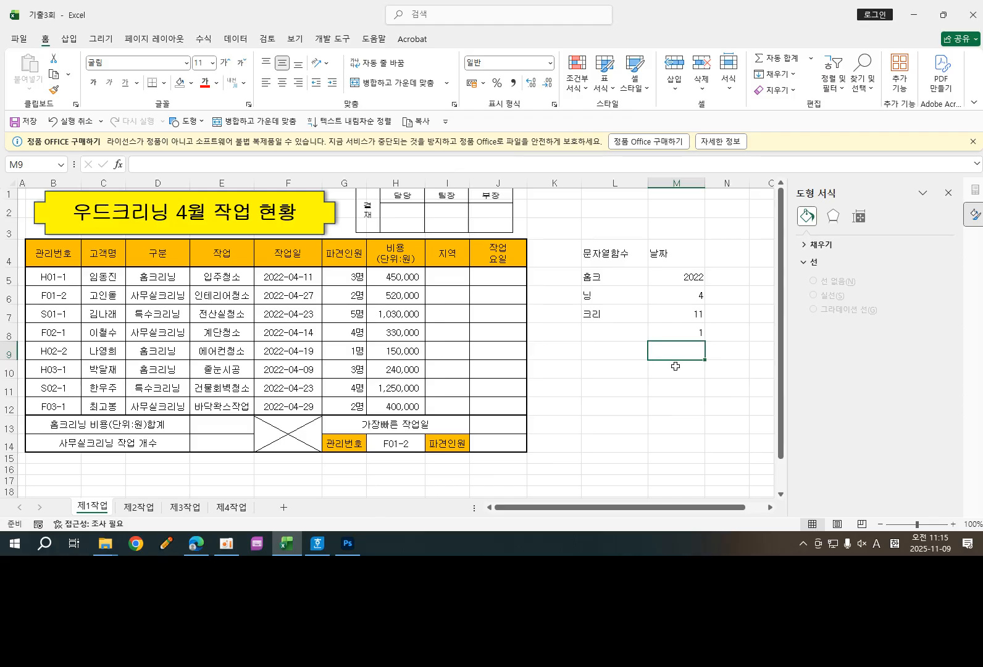
type("=")
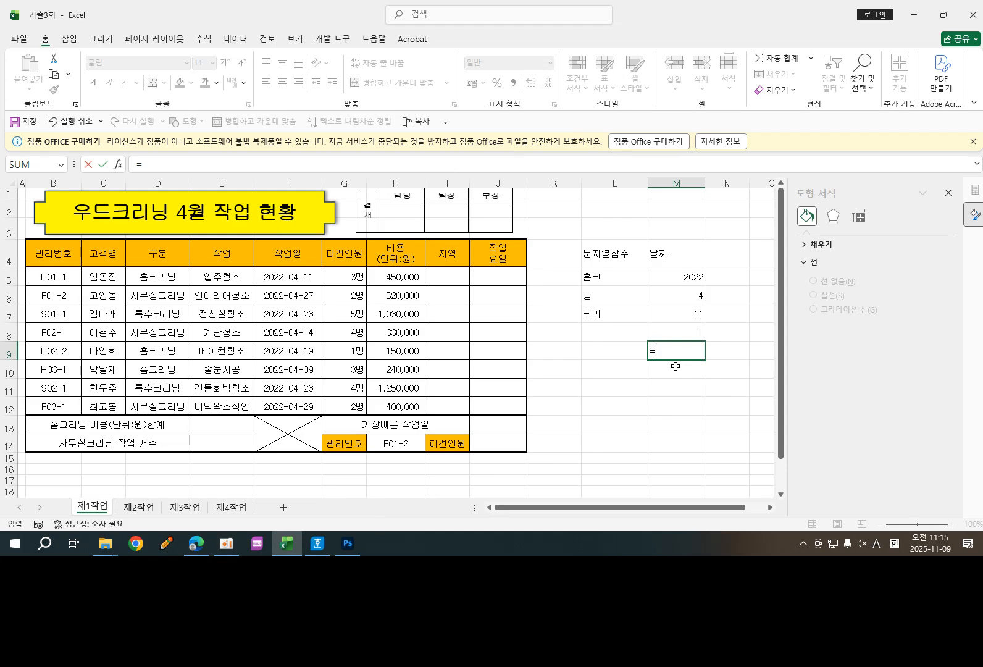
type("da")
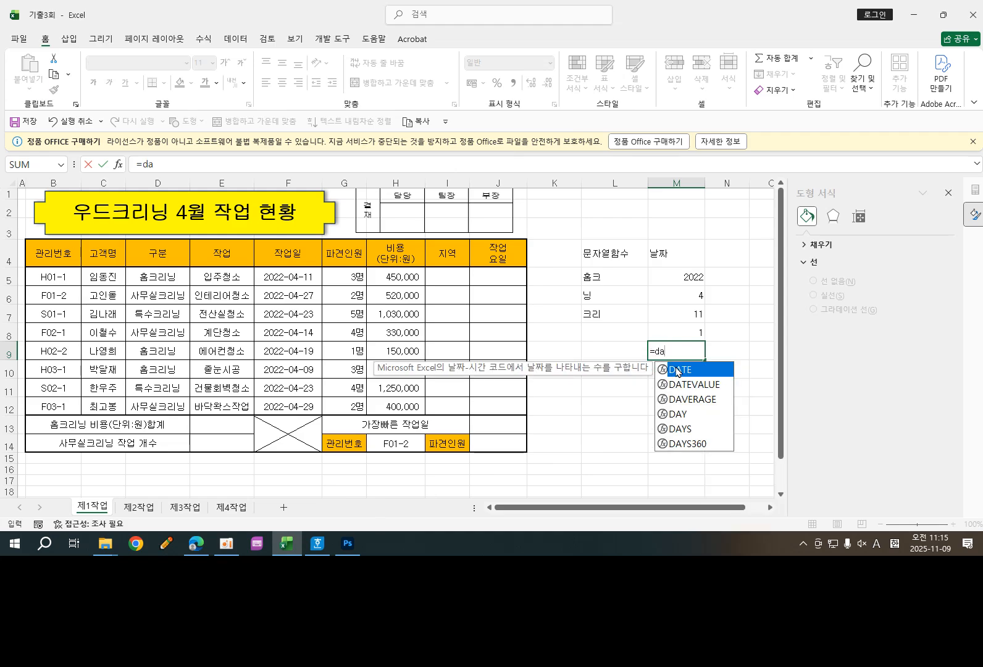
type("re")
key("BackSpace")
key("BackSpace")
double_click(681, 370)
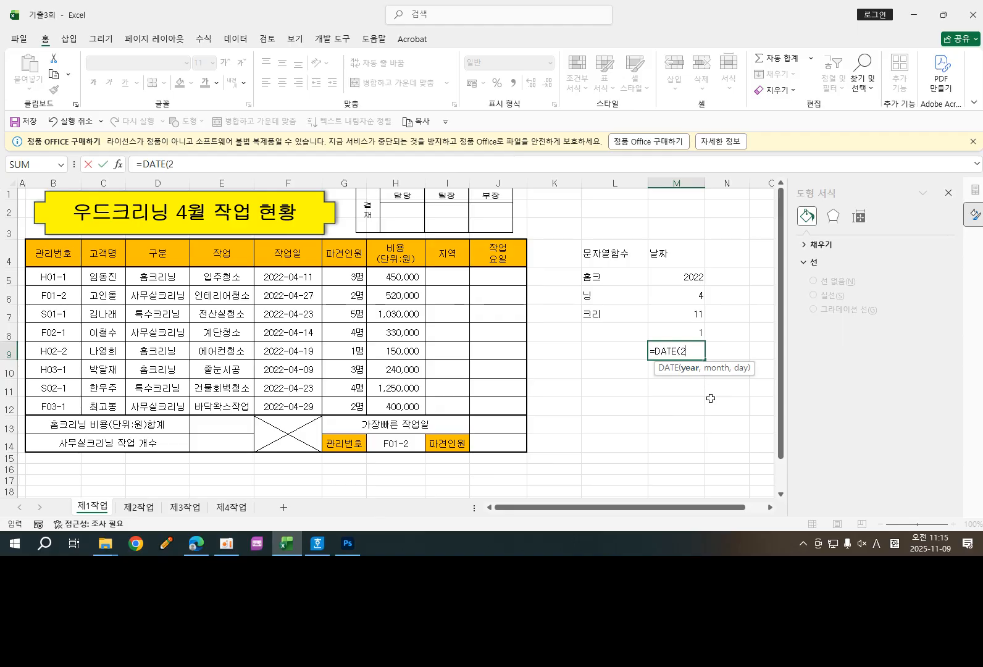
type("2025,03")
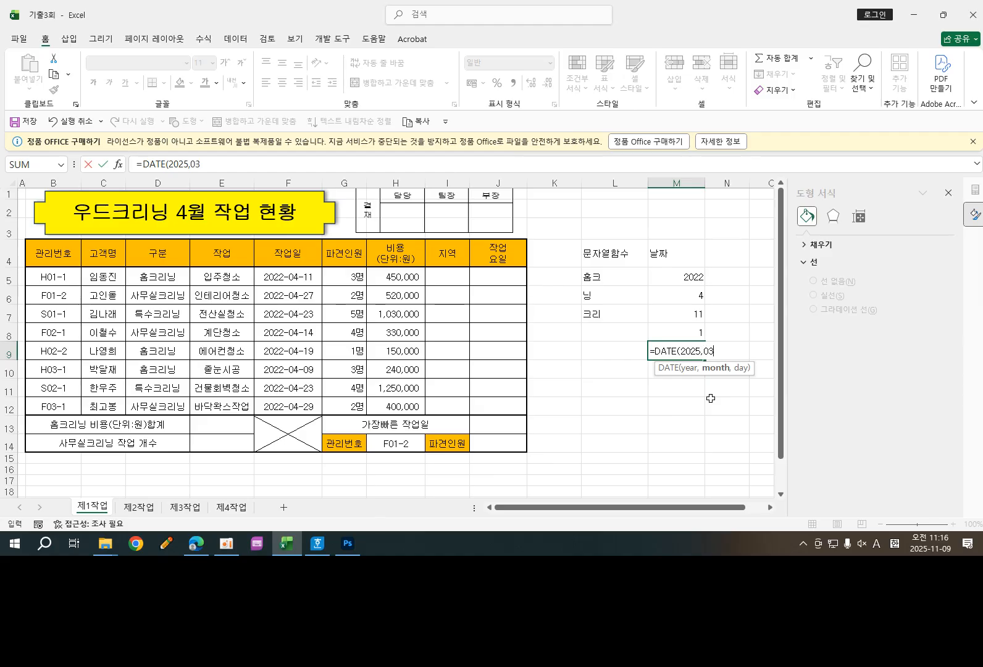
type(",11)")
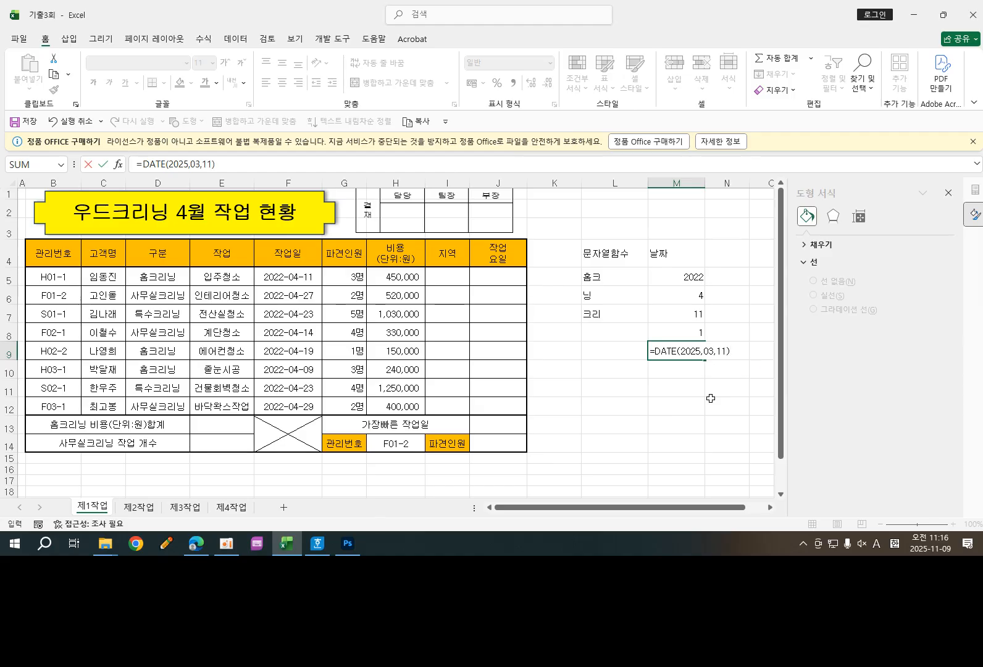
key("Return")
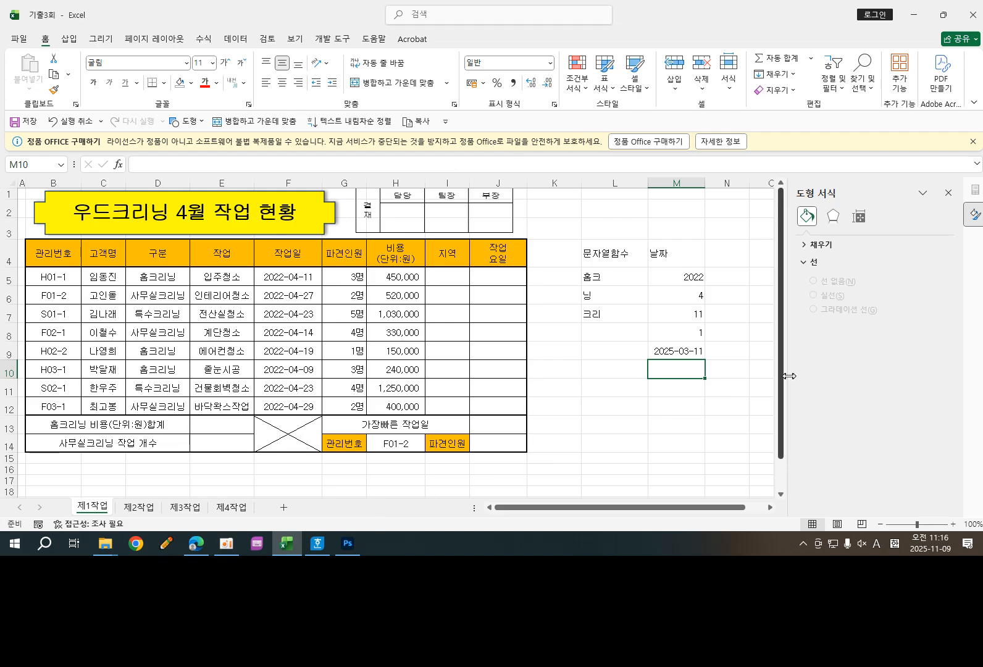
- Replace the fixed numbers in cell M9's DATE formula with cell references so that it reads =DATE(M5,M6,M7)
double_click(684, 352)
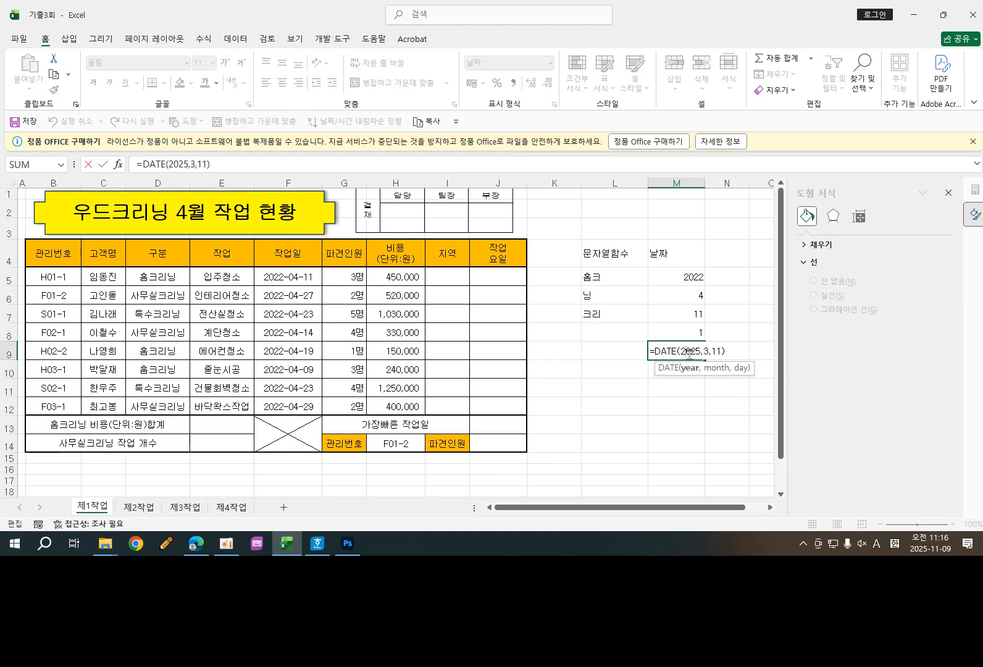
double_click(687, 352)
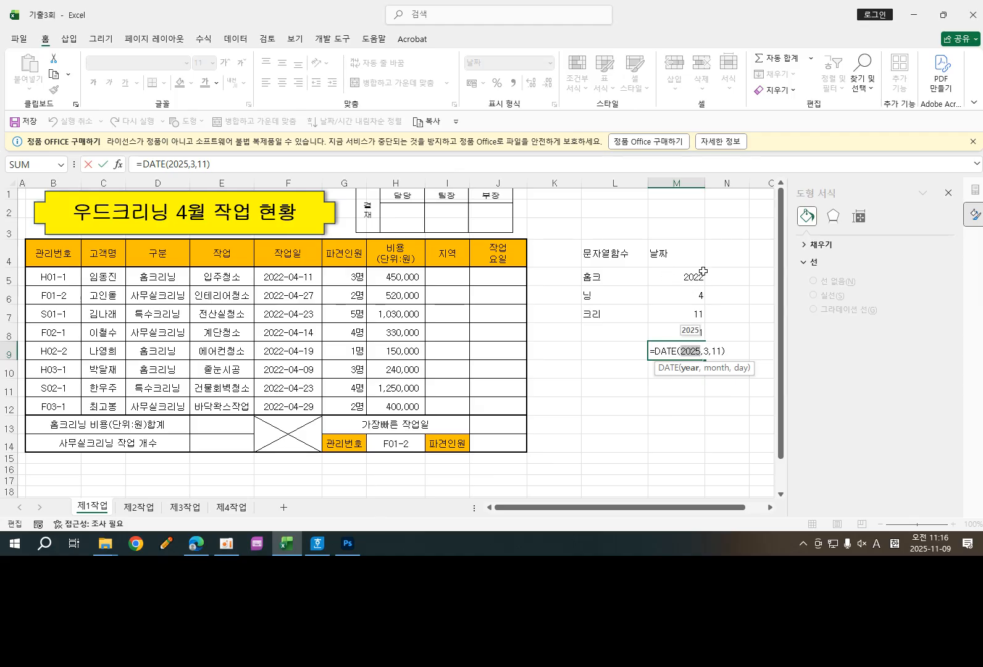
left_click(686, 279)
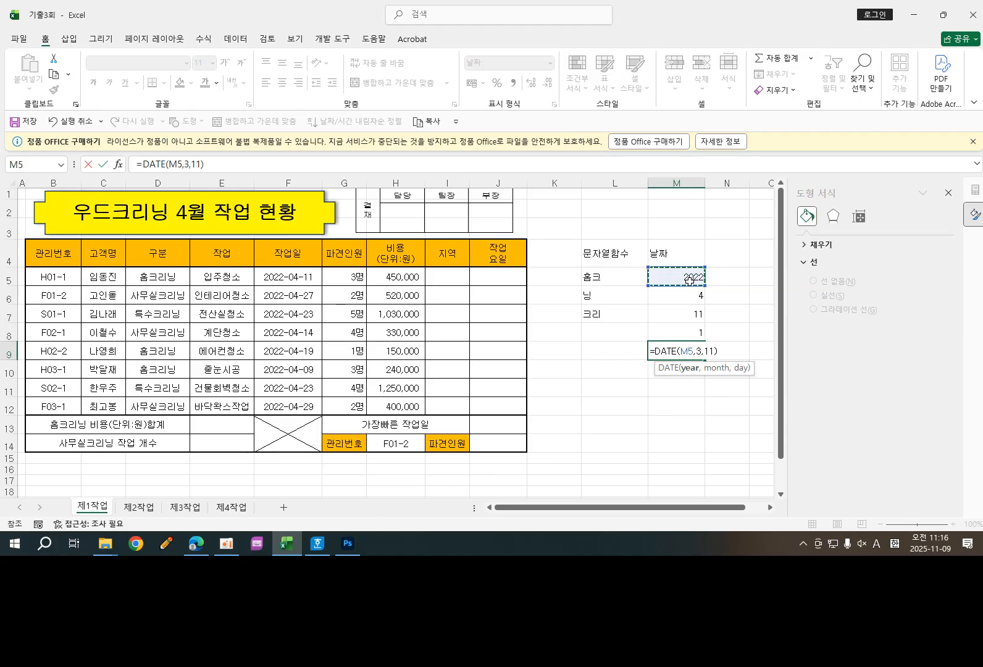
double_click(701, 352)
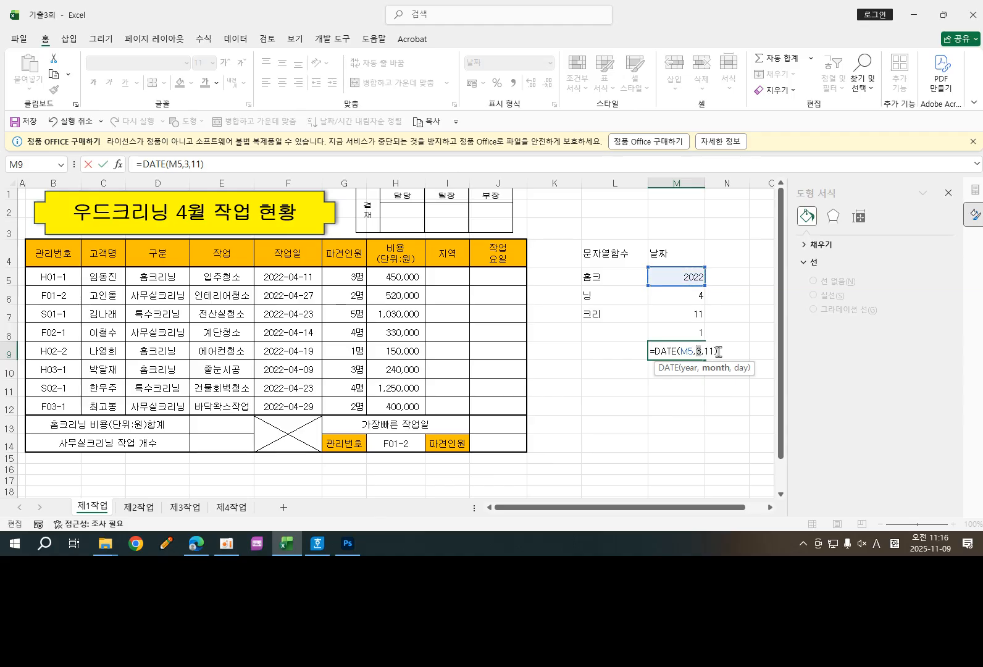
left_click(690, 294)
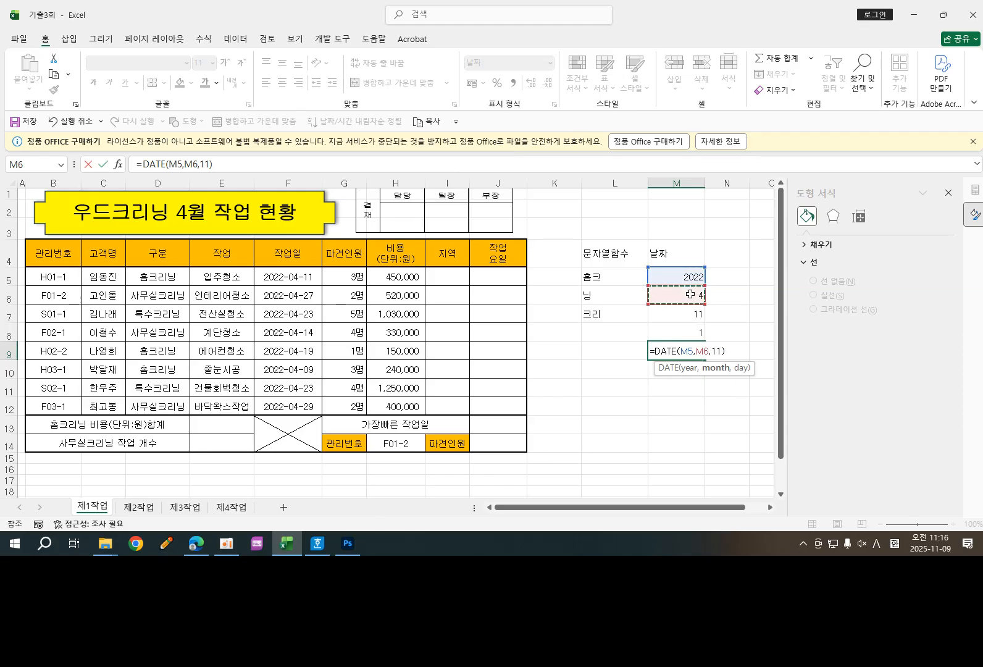
double_click(714, 351)
left_click(695, 315)
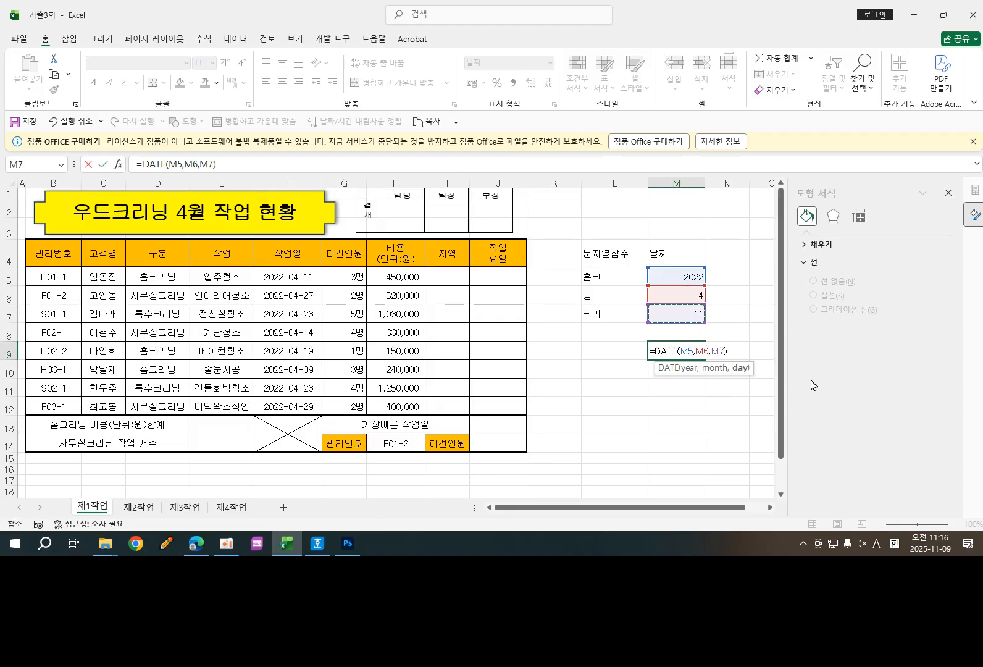
left_click(728, 424)
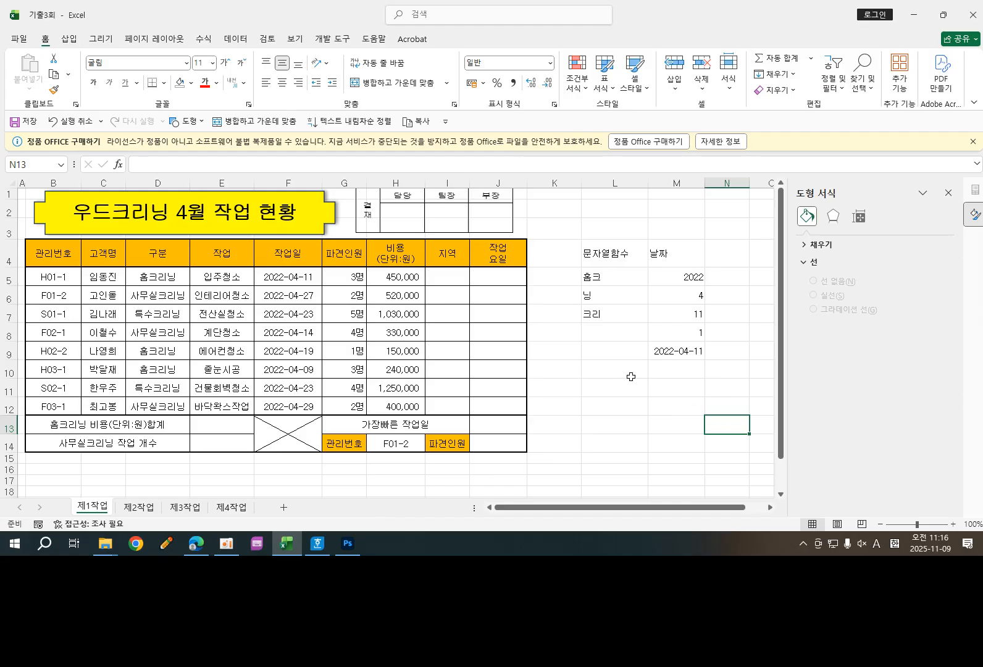
- Enter a sample masked resident registration number in cell L10 and widen column L slightly to fit it
left_click(667, 371)
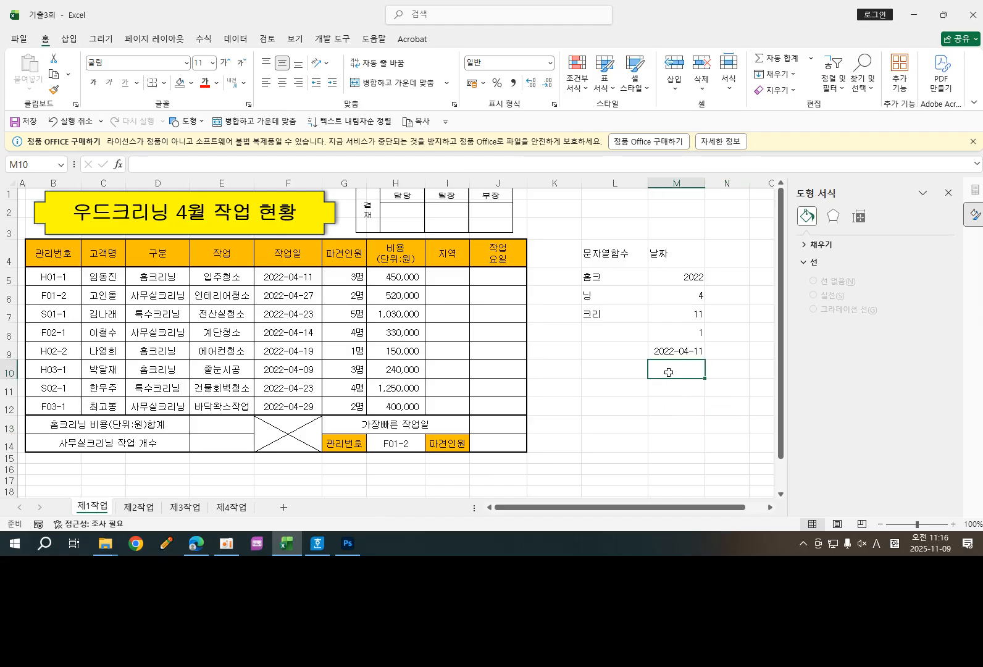
left_click(610, 368)
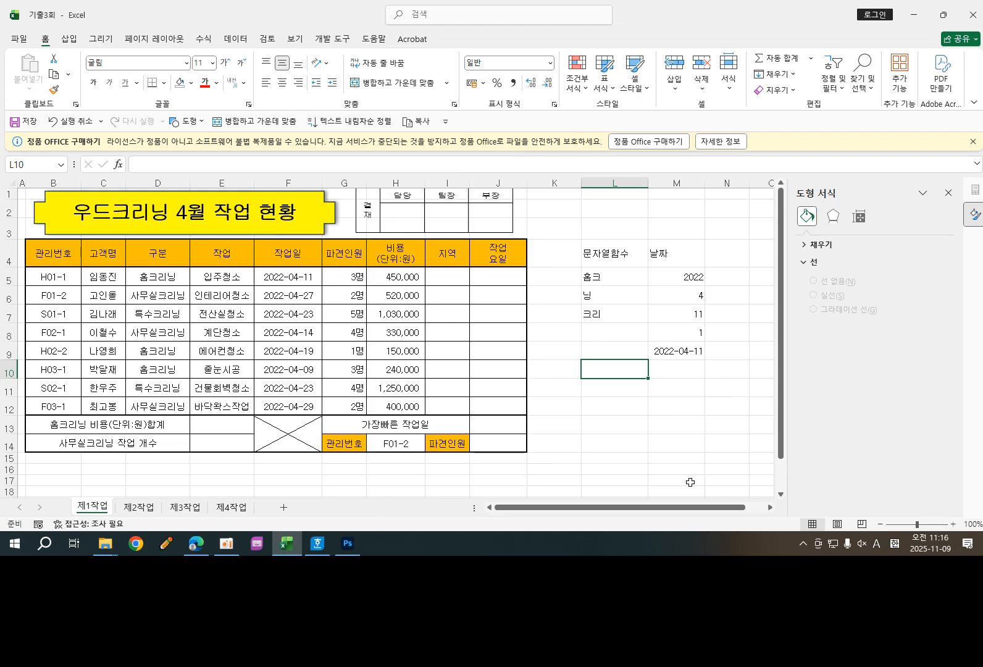
type("720301")
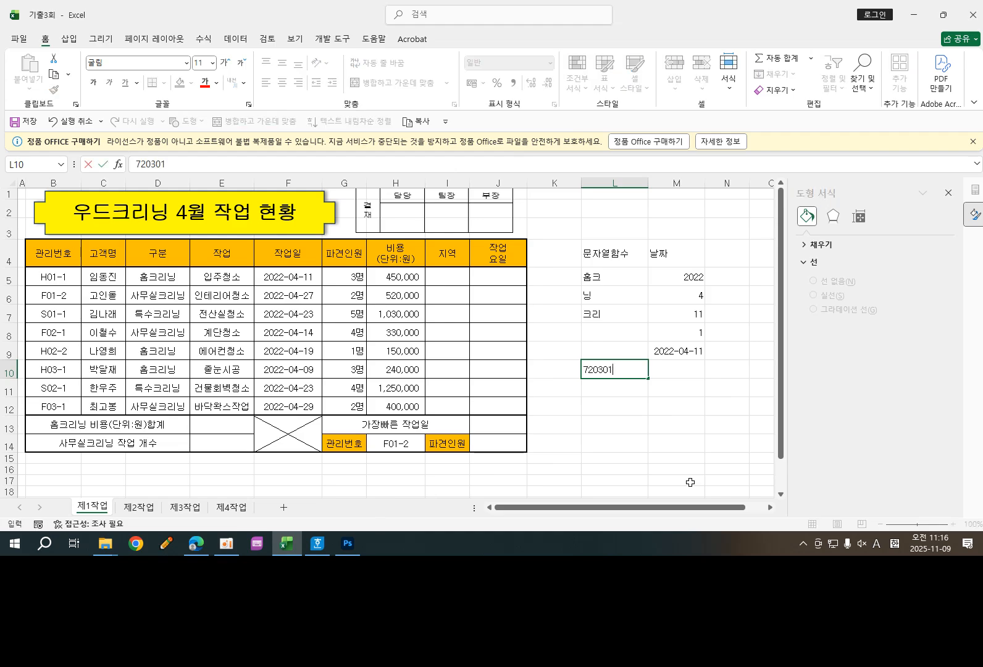
type("-1******")
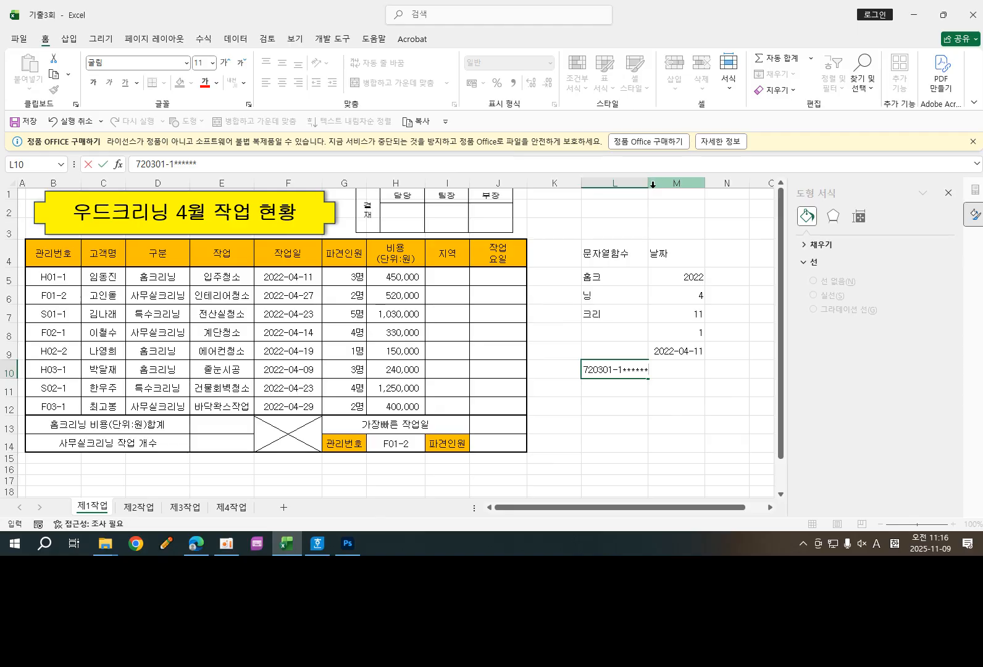
left_click(682, 227)
left_click_drag(648, 180, 661, 180)
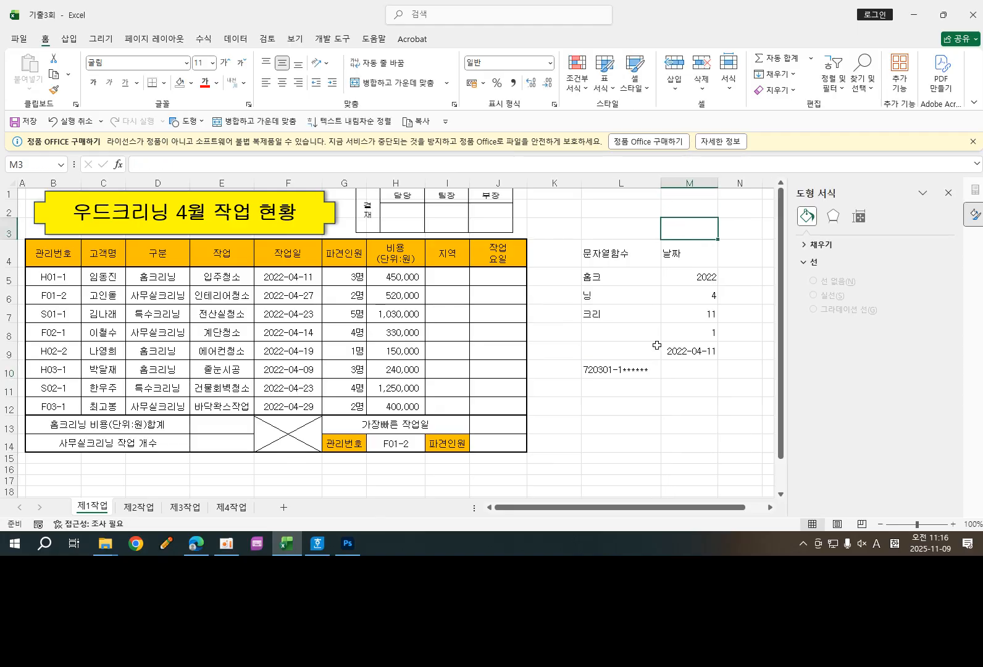
- Replace the contents of cell M9 with the label 생년월일 and widen column M slightly
left_click(697, 374)
left_click(696, 347)
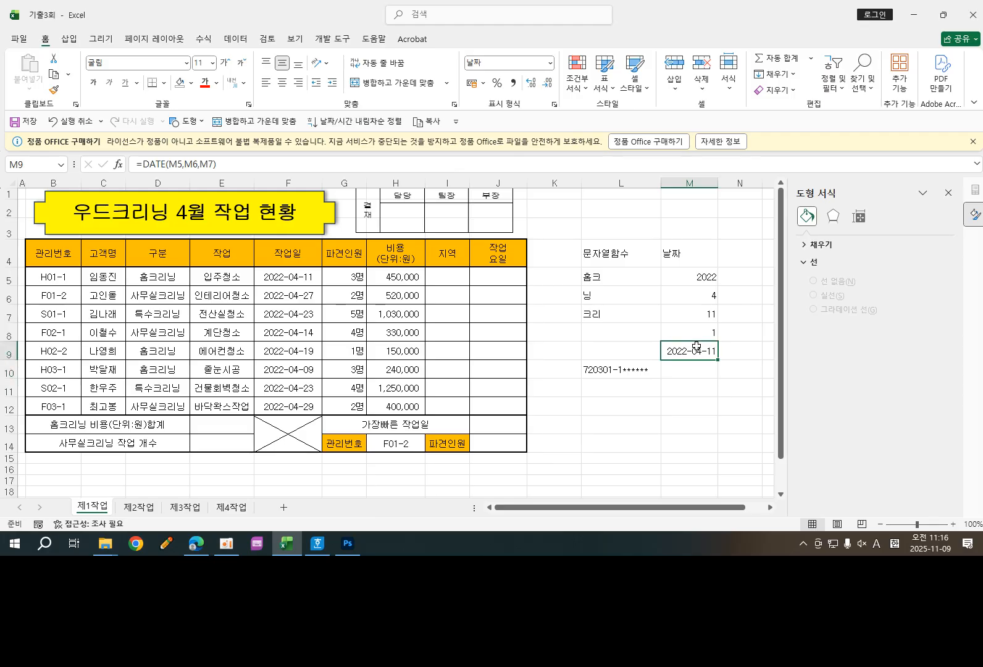
type("to")
key("BackSpace")
key("BackSpace")
key("BackSpace")
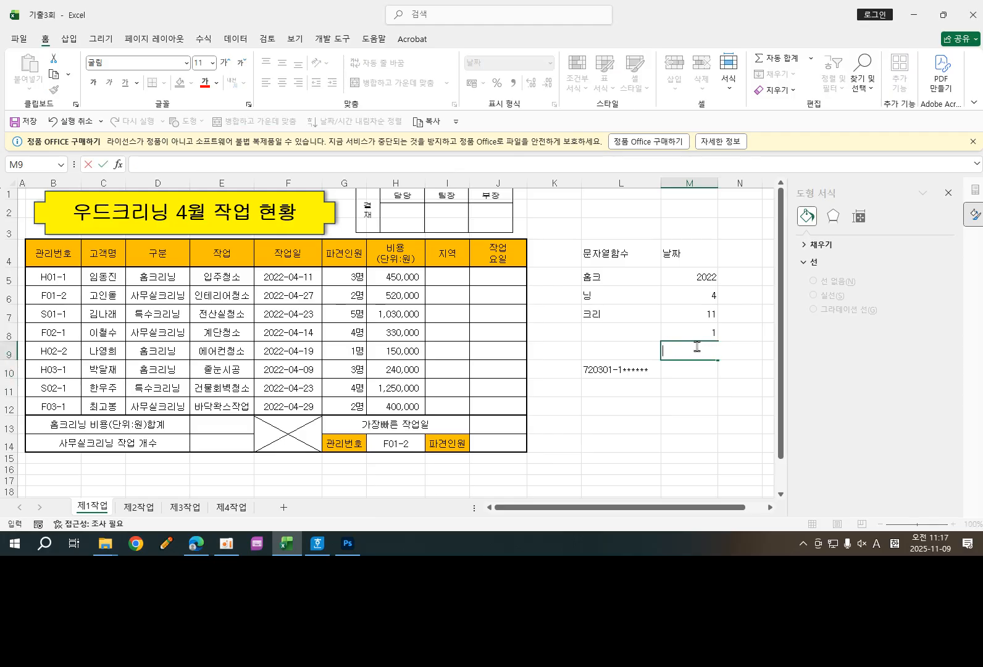
type("생년우ㅓㄹㅇㅣ")
left_click(692, 405)
left_click(687, 371)
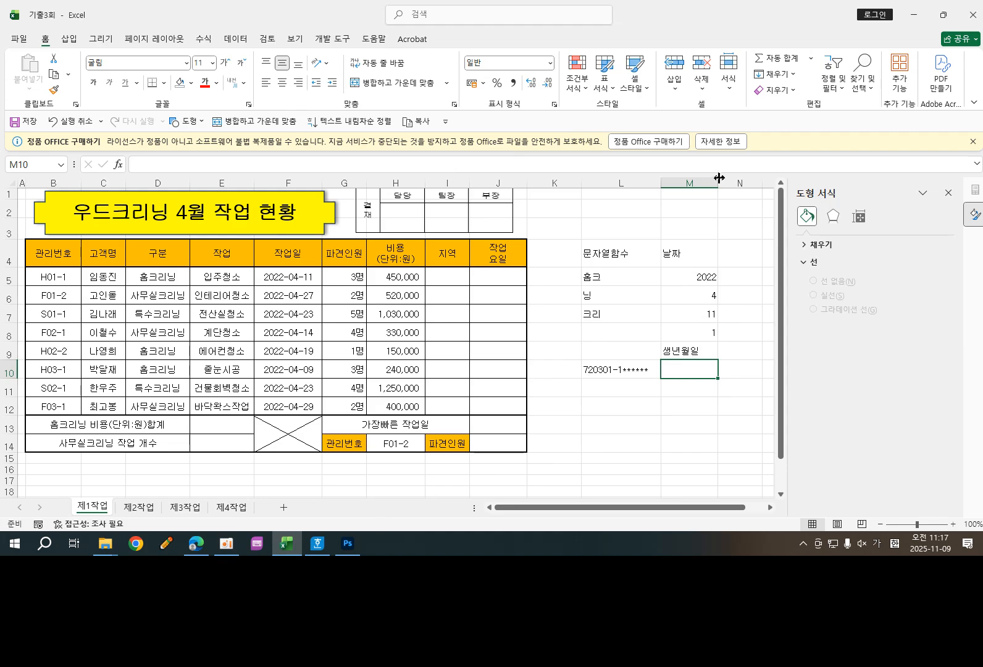
left_click_drag(718, 181, 730, 181)
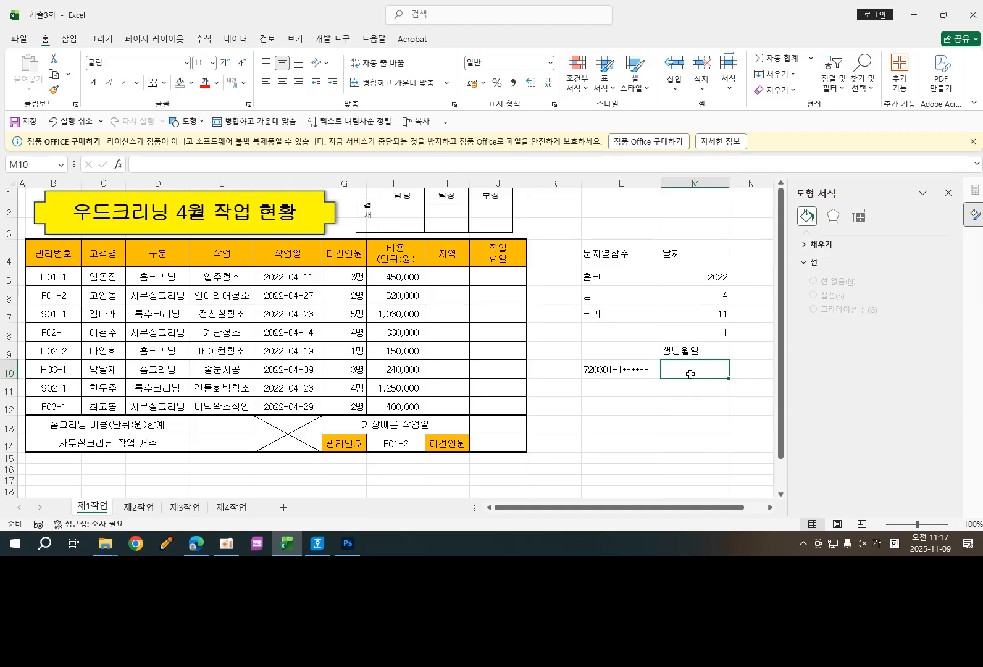
- Start a DATE formula in cell M10 with LEFT(L10,2) as its year argument
type("=ㅇㅁ")
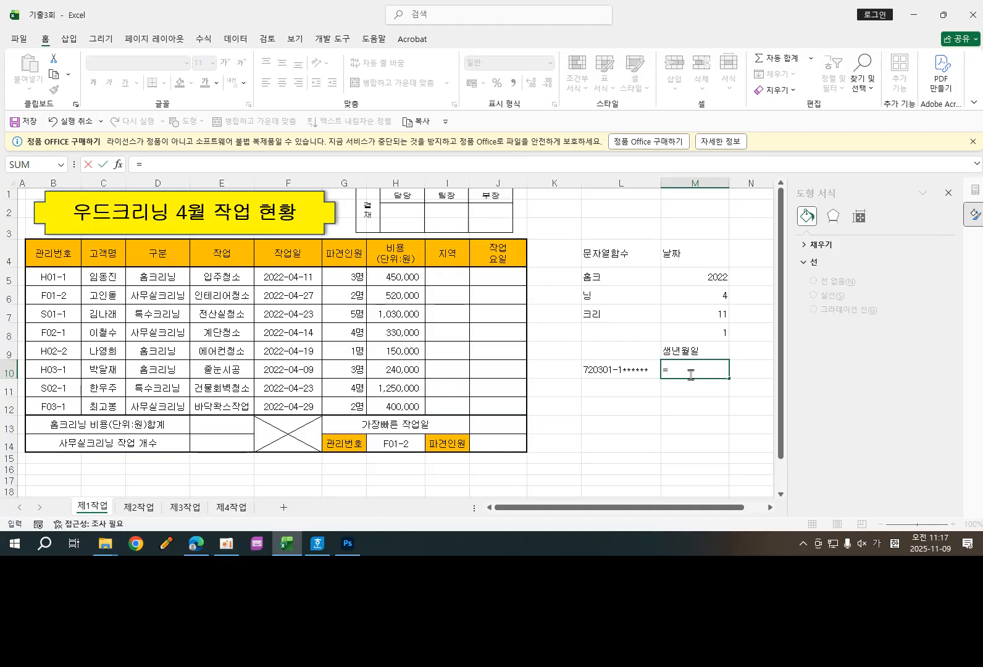
type("date")
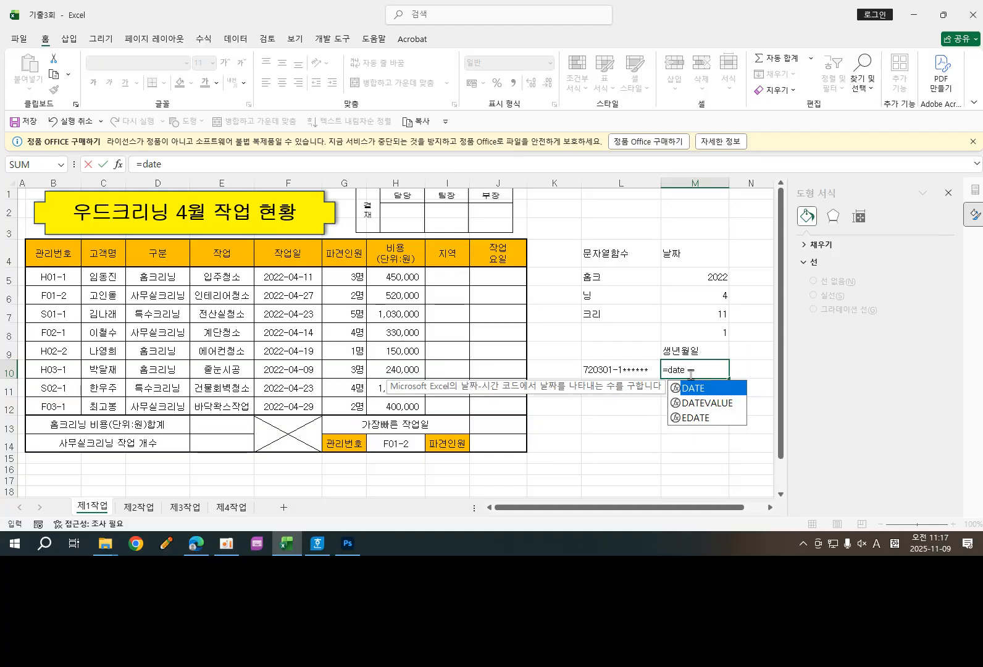
type("(")
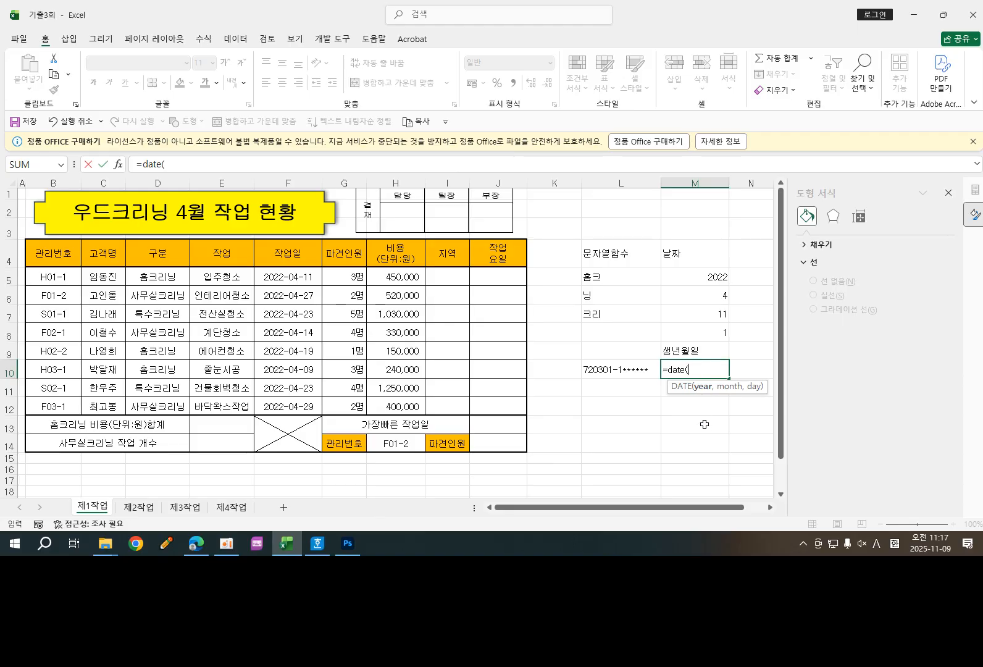
type("le")
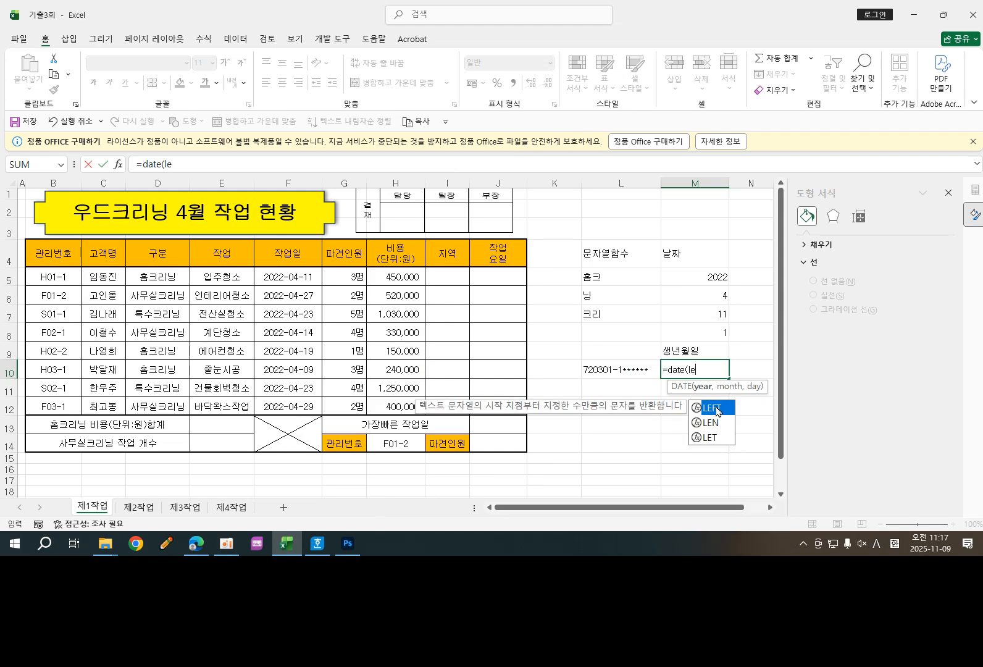
double_click(715, 409)
left_click(602, 365)
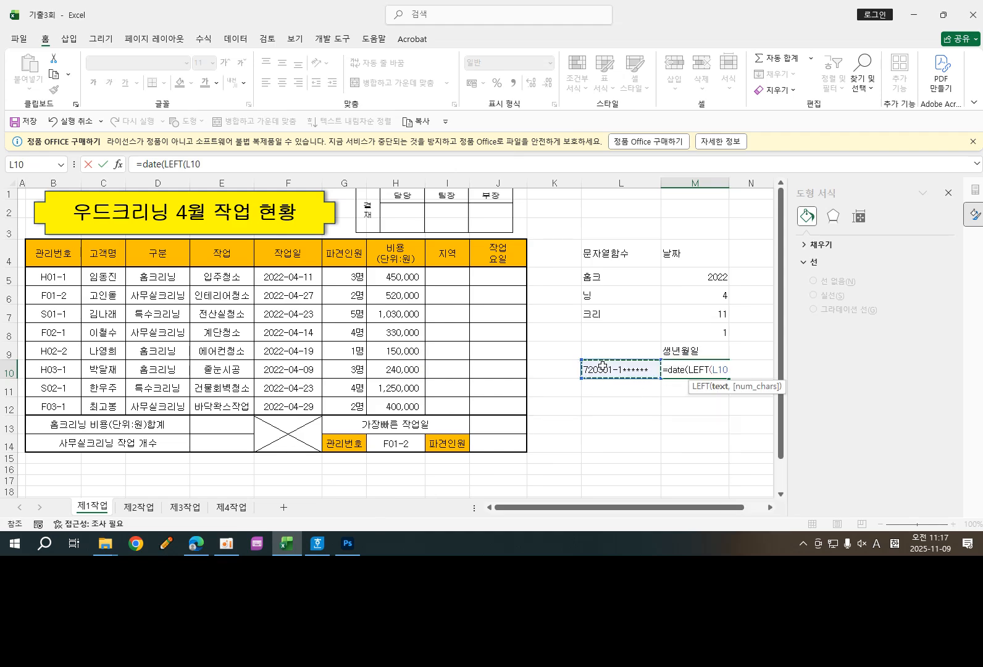
type(",")
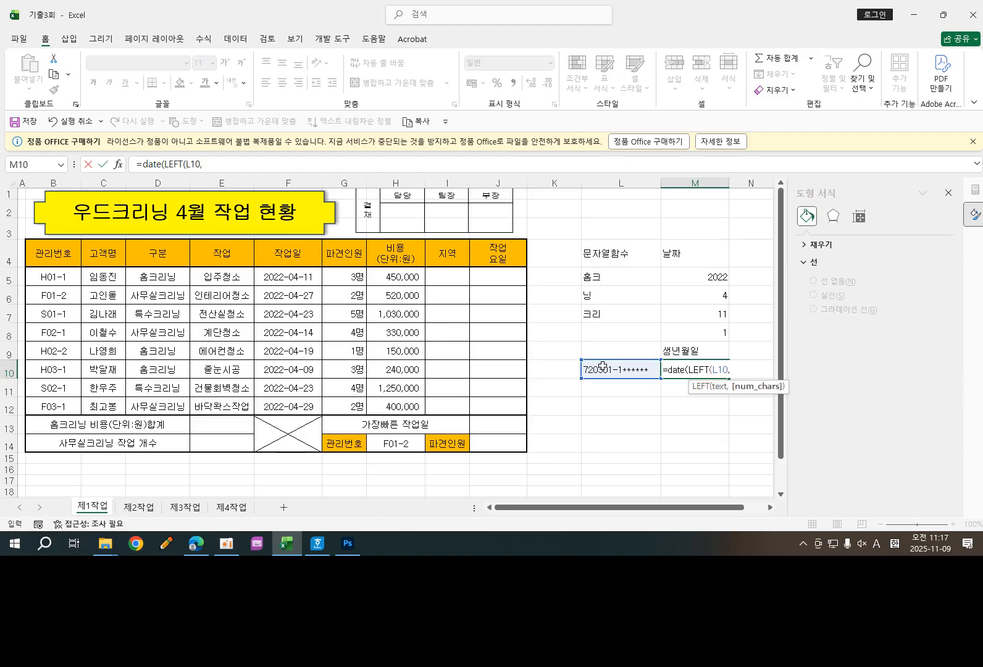
type("2)")
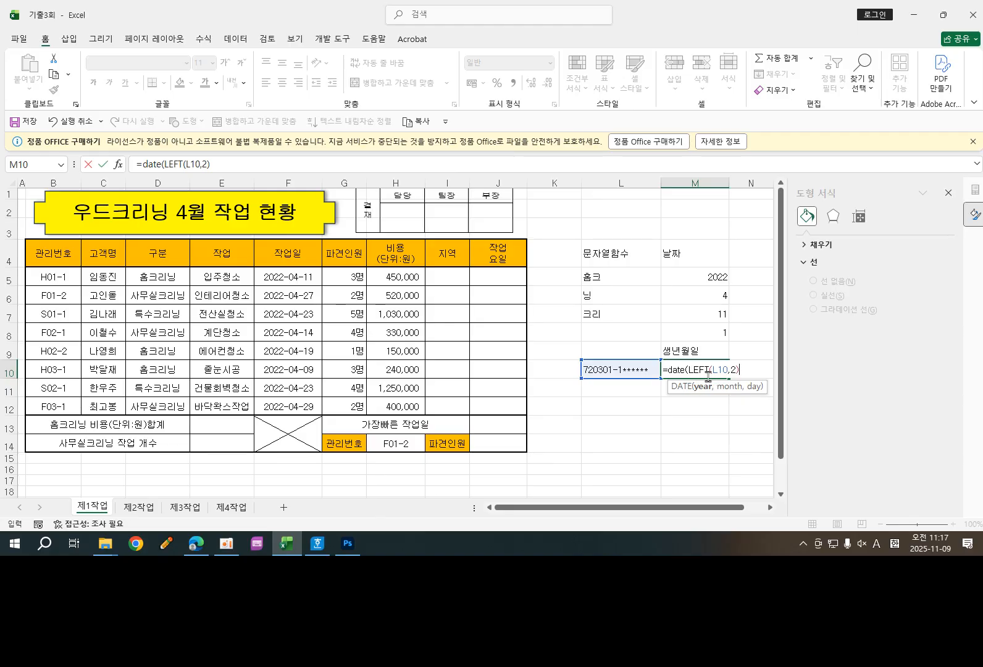
- Add MID(L10,3,2) as the month argument of the DATE formula in M10, closing the 도형 서식 options to make room
type(",mid")
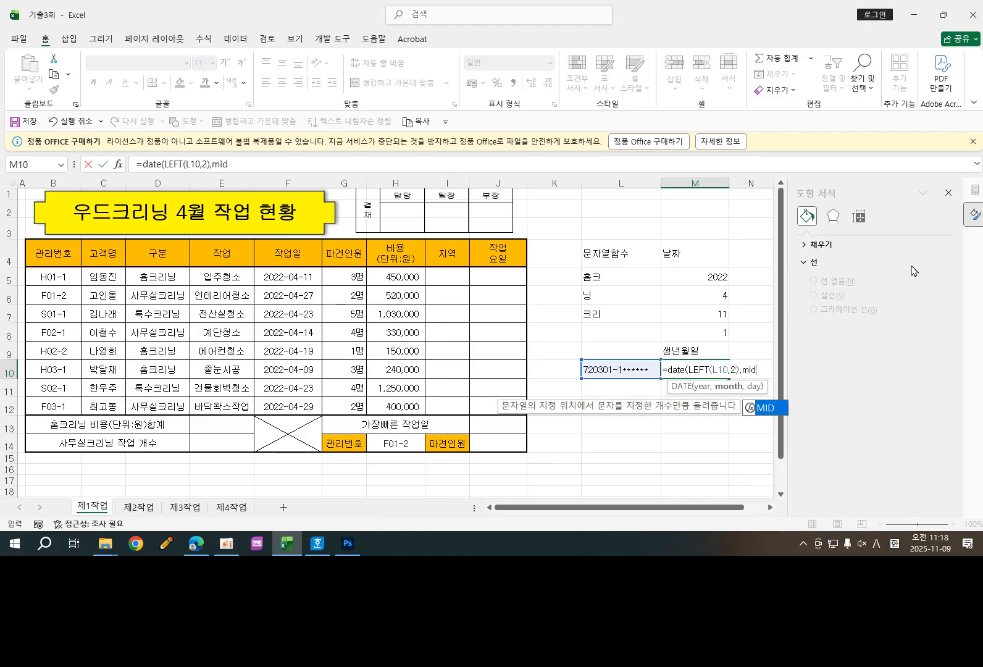
left_click(948, 194)
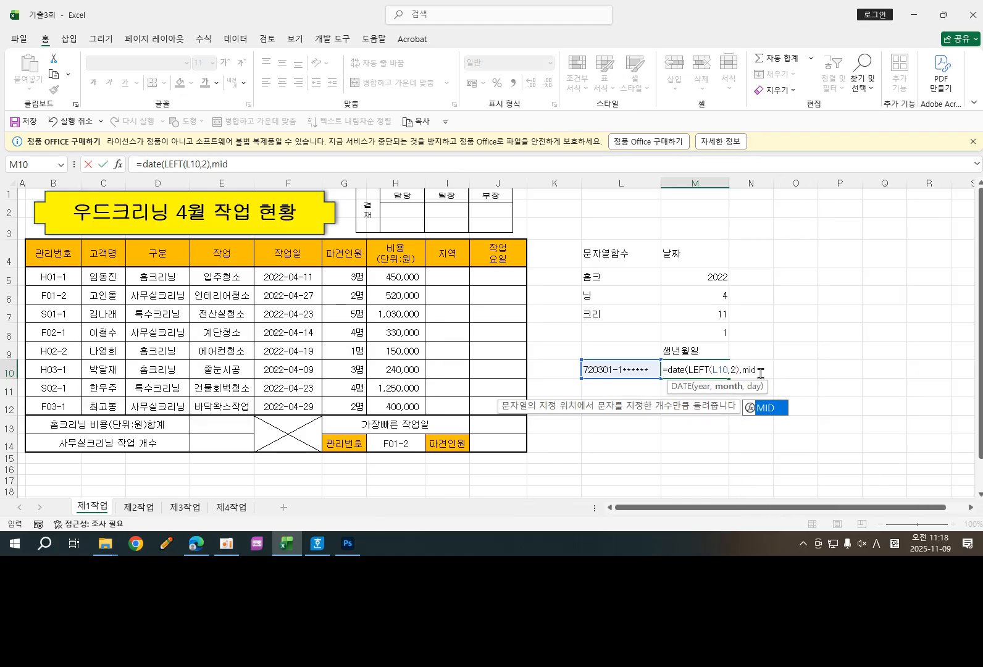
type("(")
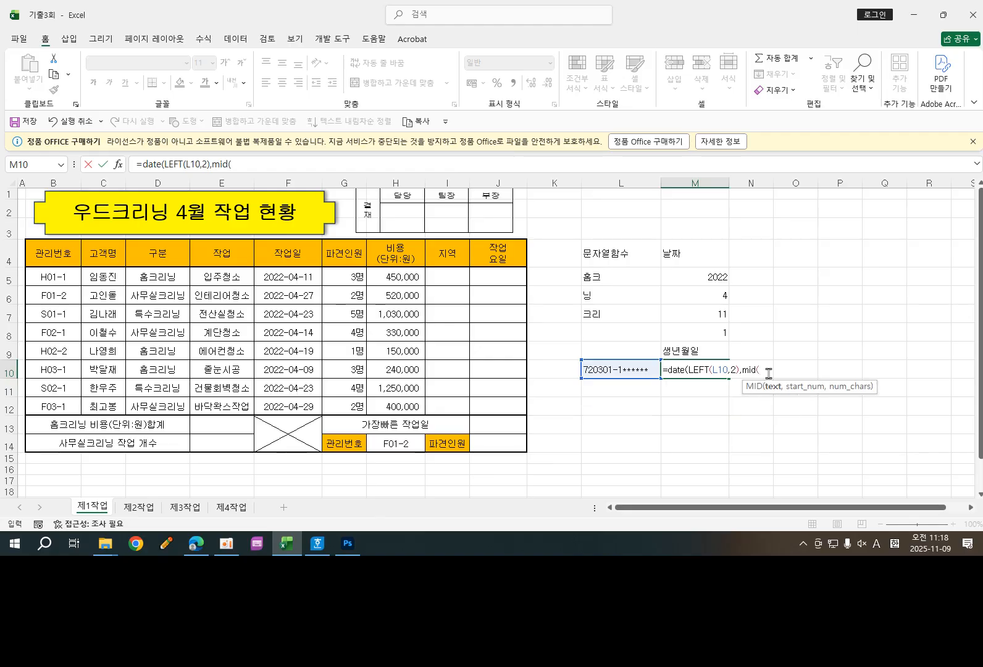
left_click(606, 369)
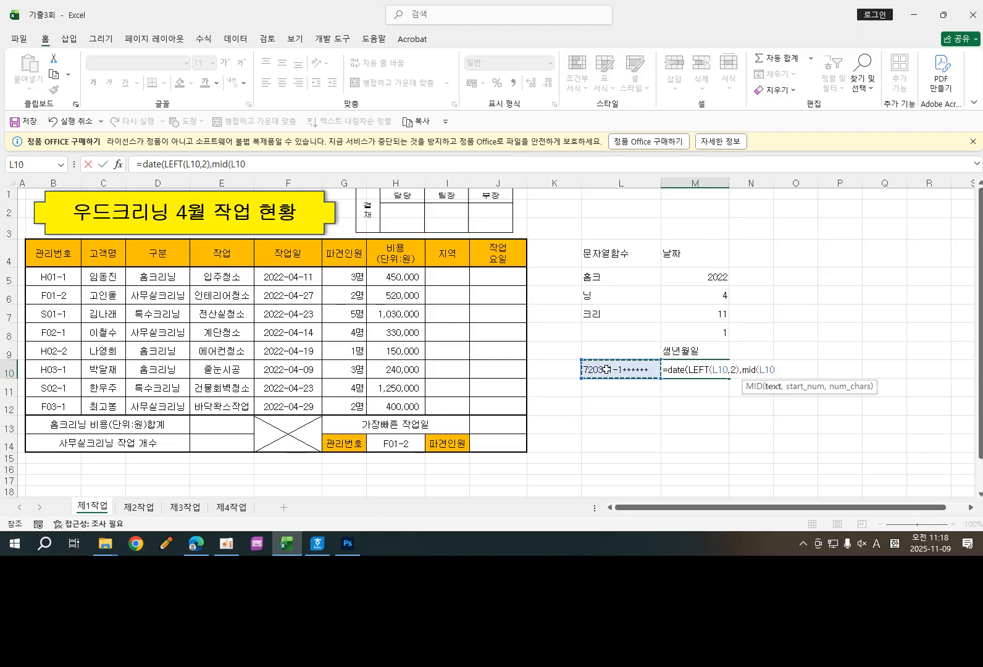
type(",")
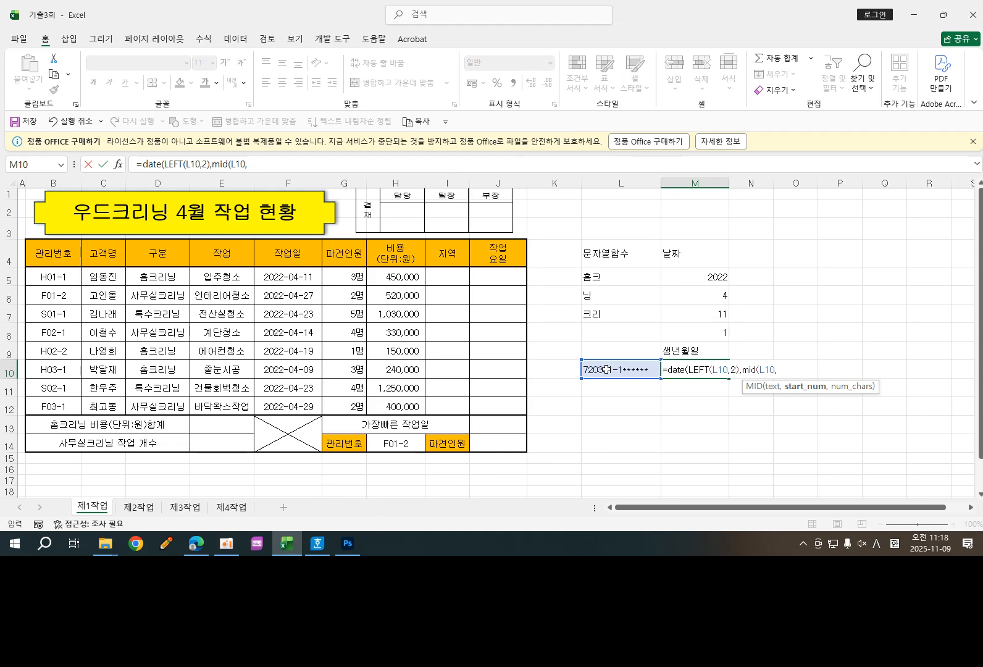
type("3,2)")
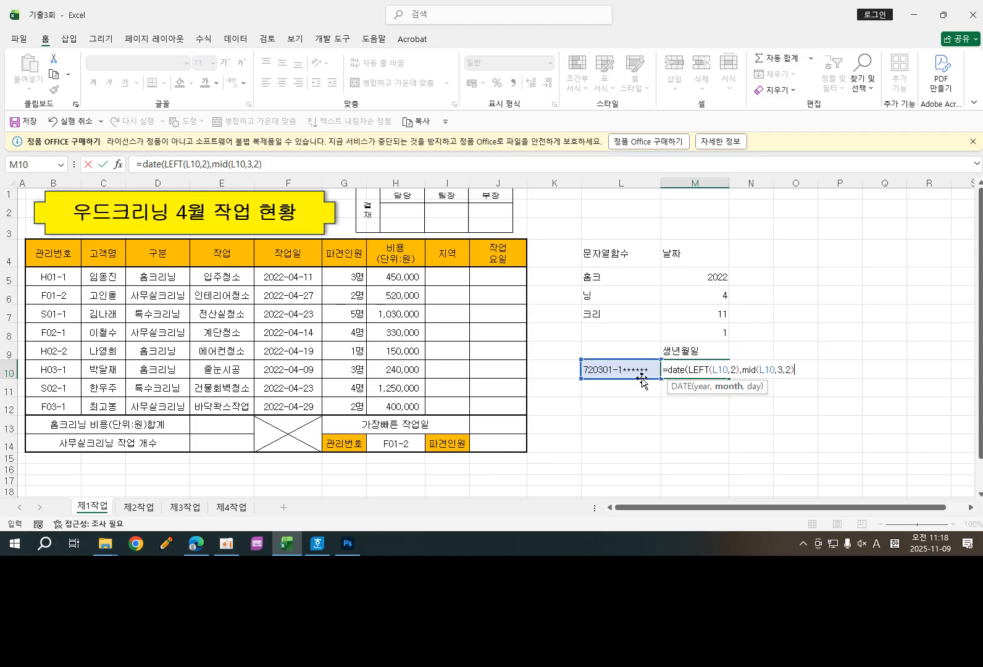
- Add MID(L10,5,2) as the day argument and complete the DATE formula in cell M10
type(",mid(")
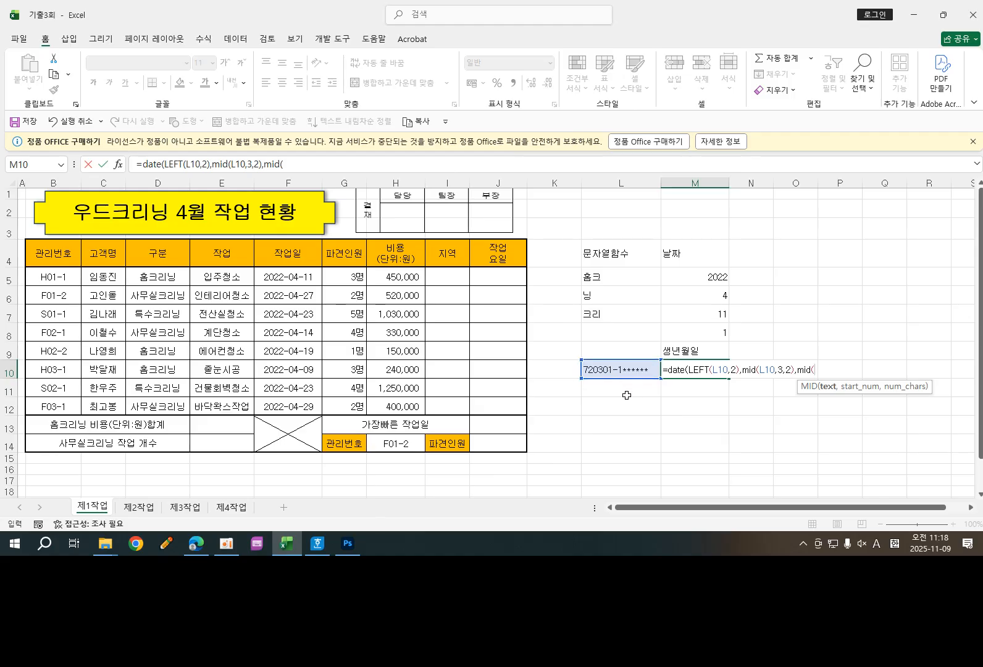
left_click(616, 370)
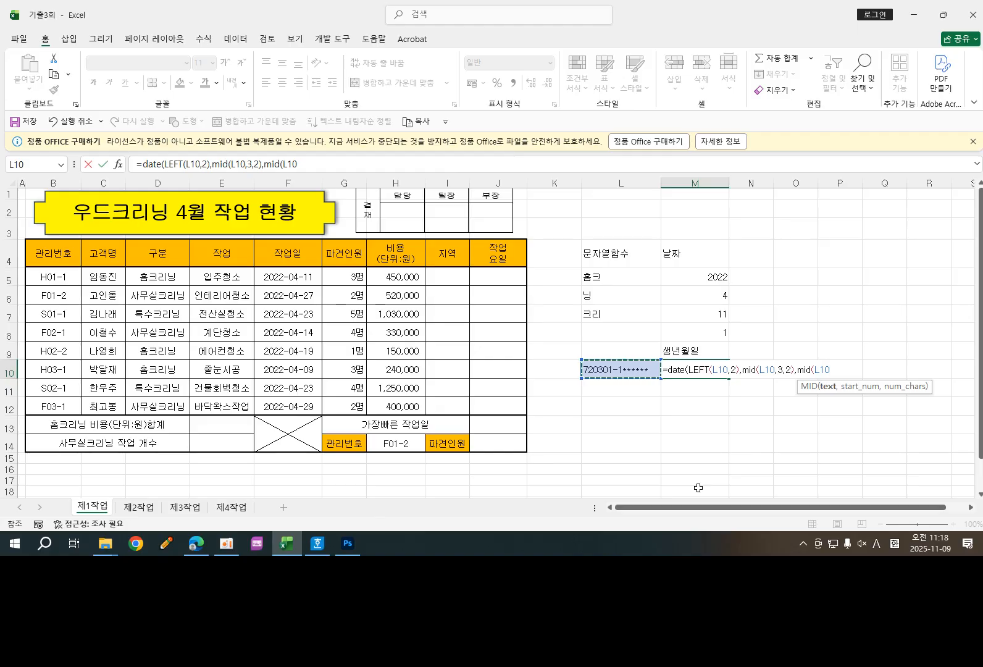
type(",")
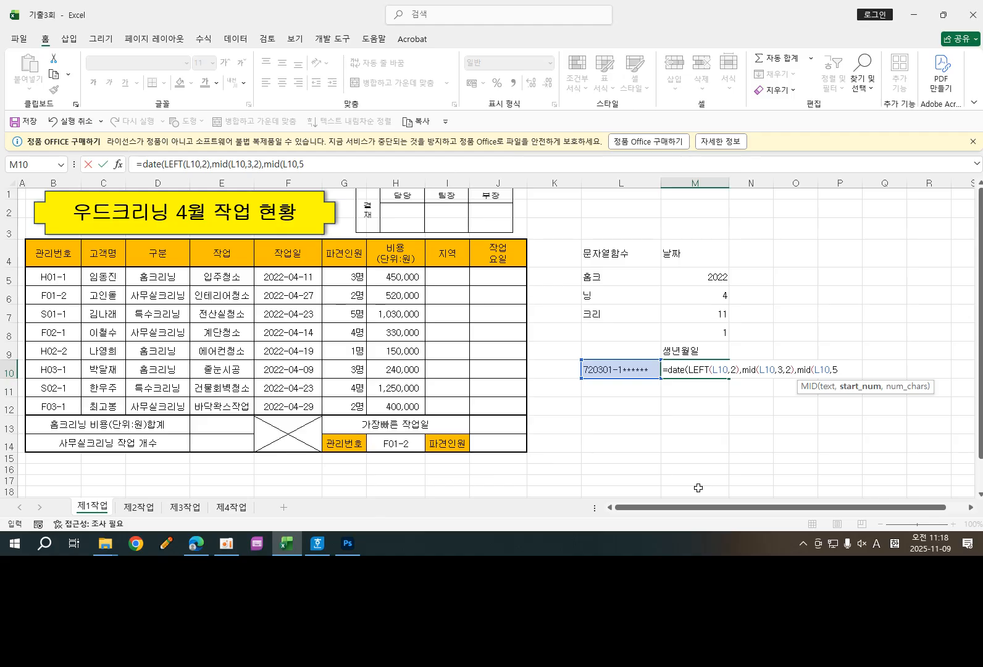
type("5,2)")
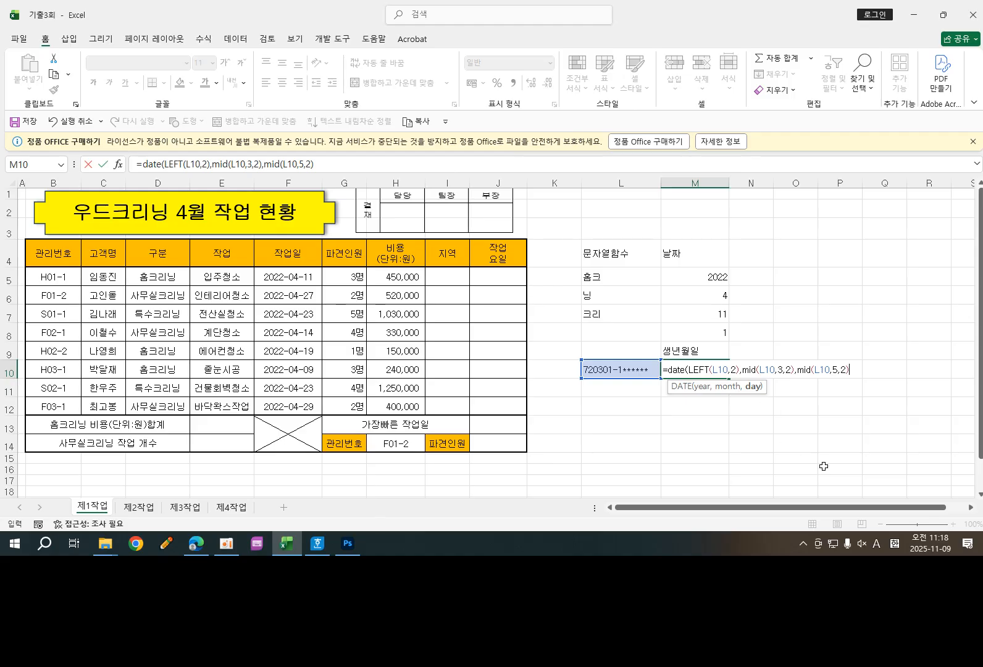
type(")")
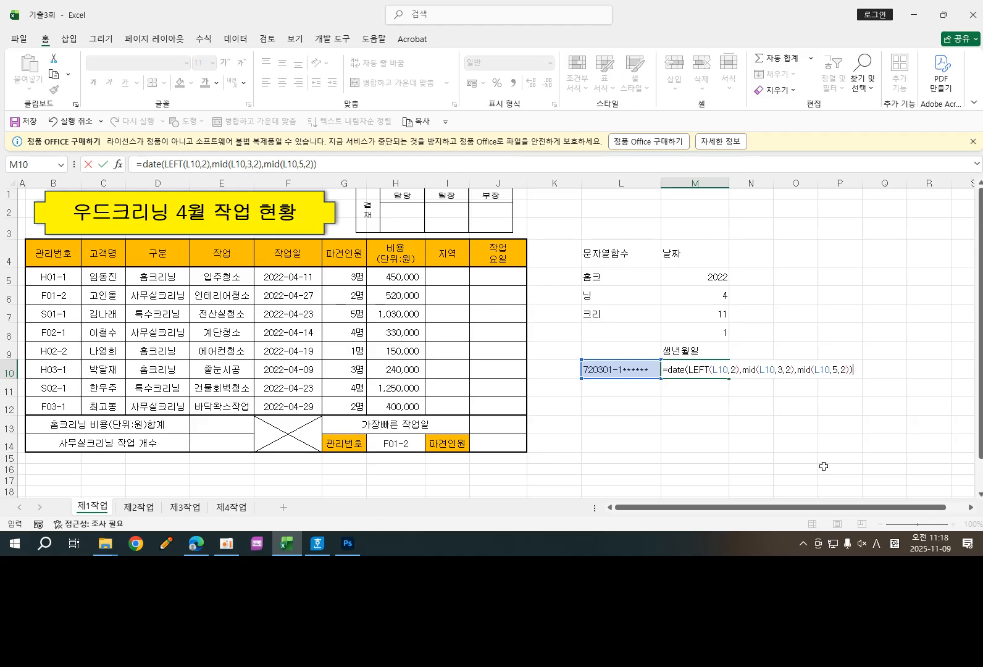
key("Return")
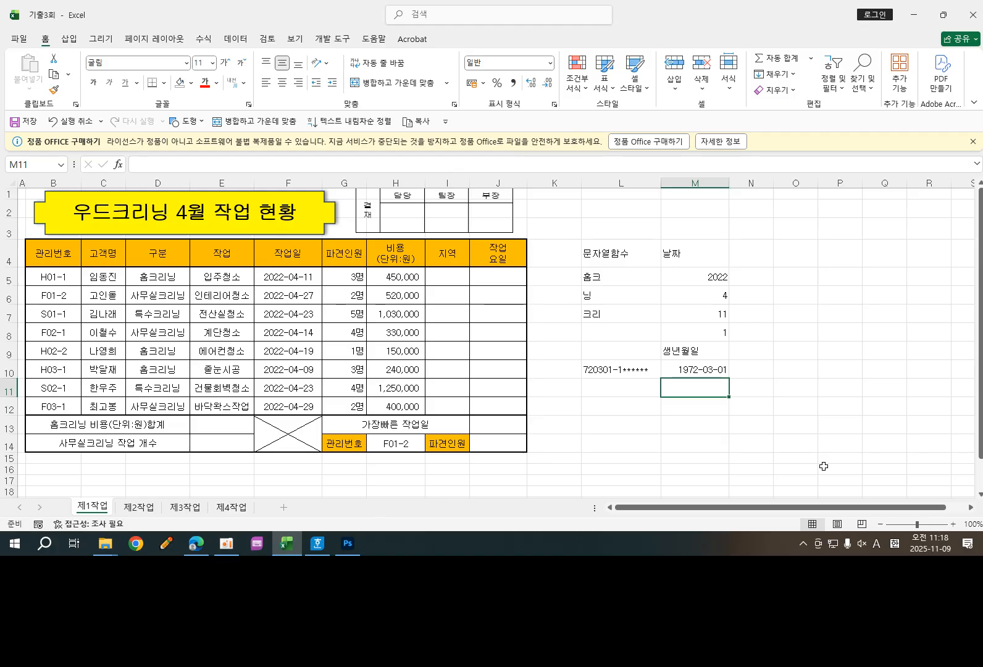
- Open the custom number format for cell M10 and shorten the year code from four digits to yy
left_click(702, 371)
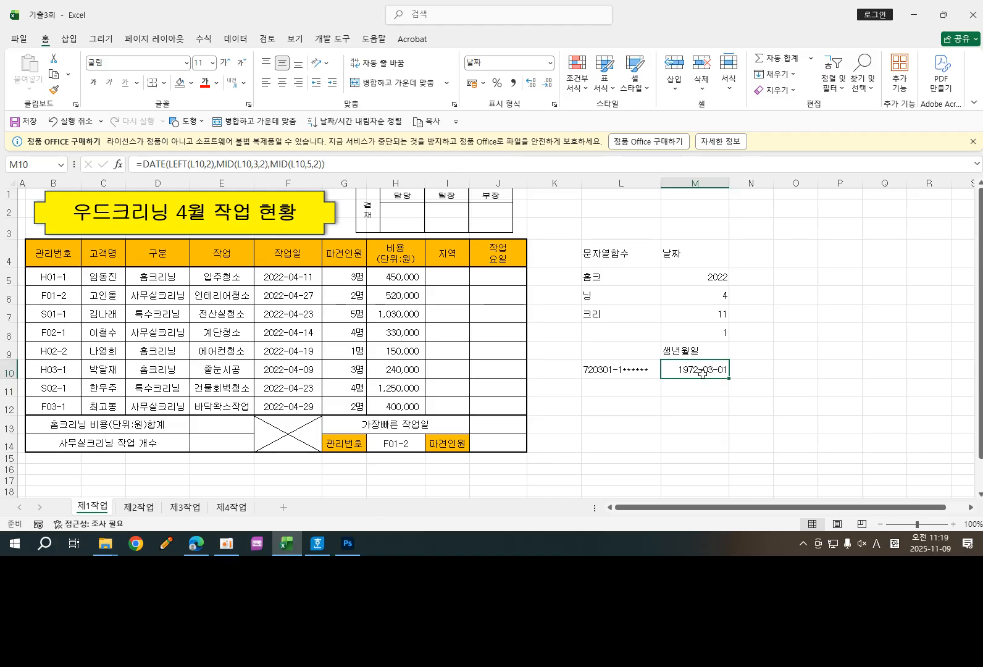
left_click(555, 105)
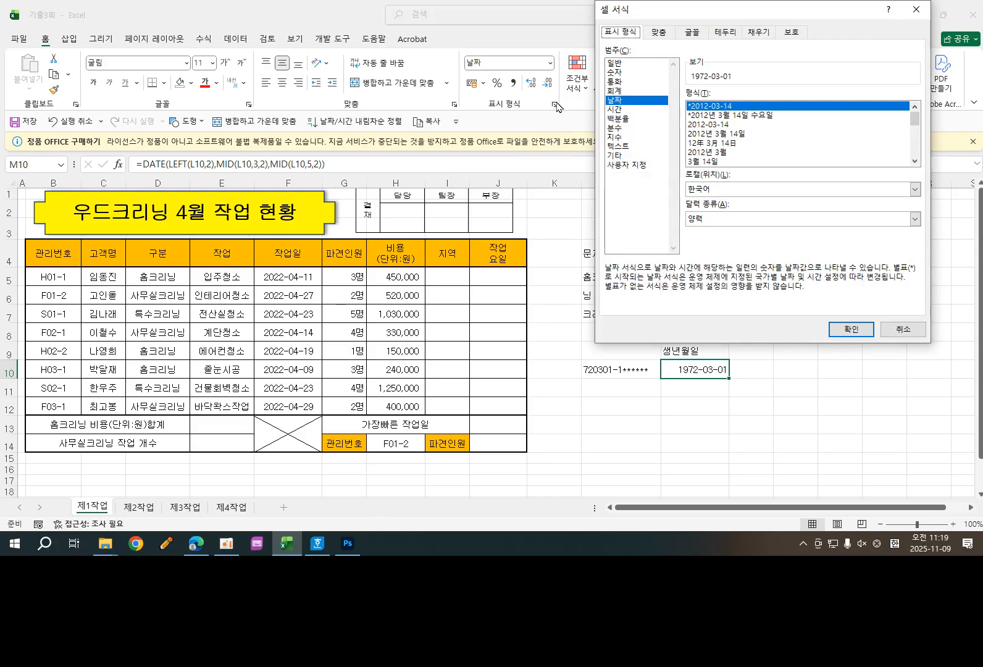
left_click(639, 167)
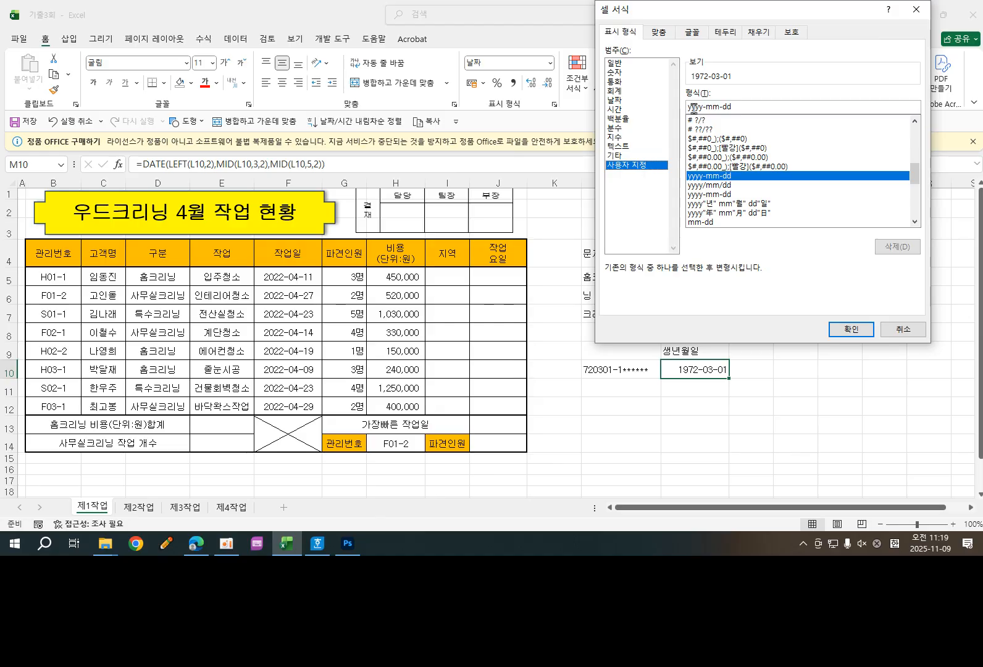
left_click(694, 108)
key("BackSpace")
key("BackSpace")
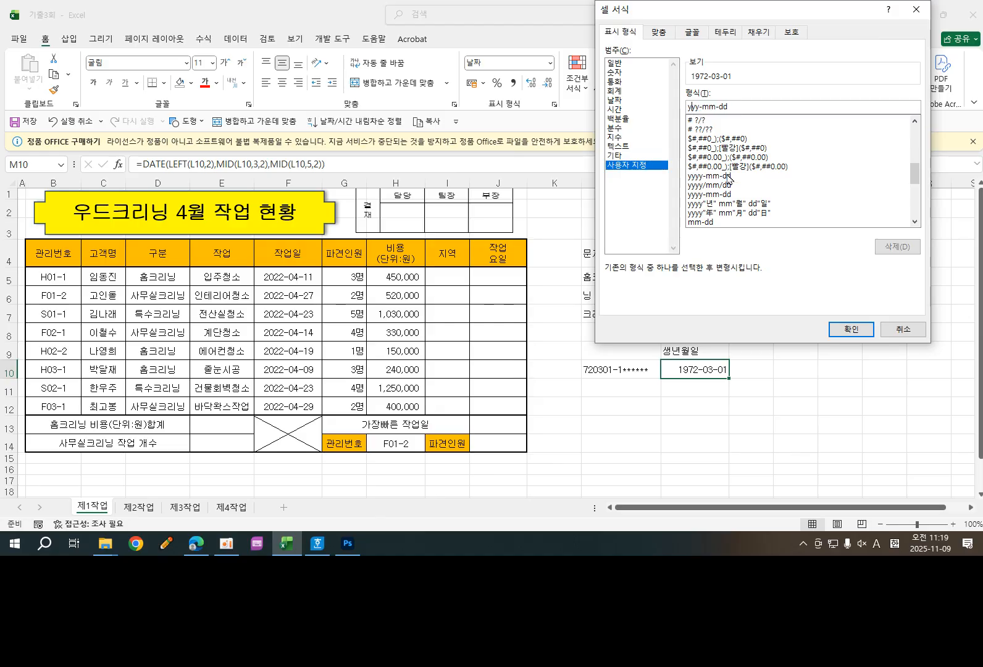
left_click(696, 107)
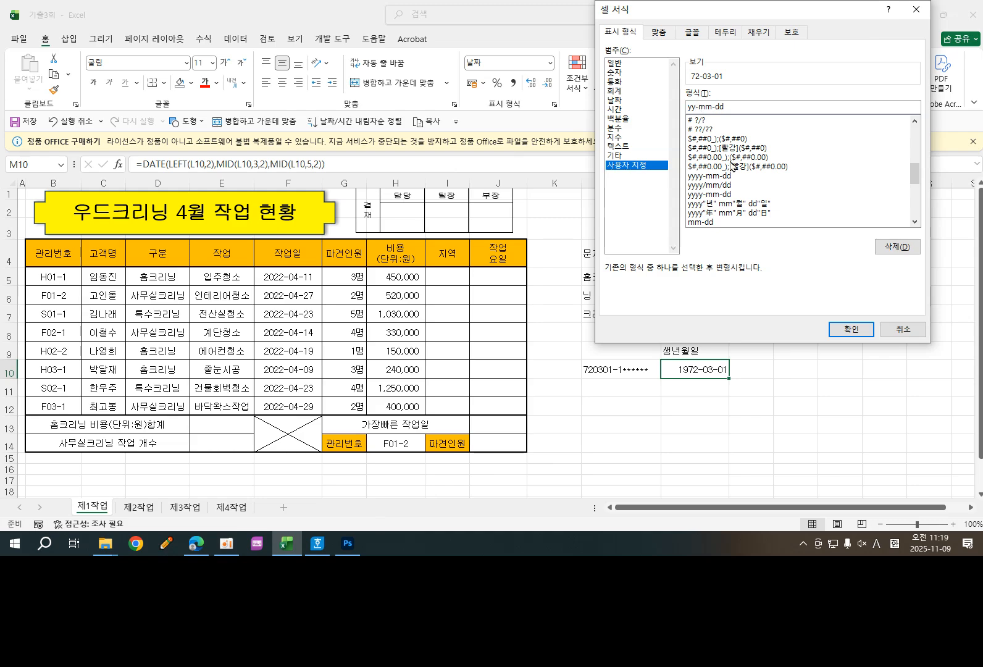
- Replace the hyphen after the year code in M10's custom format with 년 and a space
type("sus")
key("BackSpace")
key("BackSpace")
key("BackSpace")
type("년")
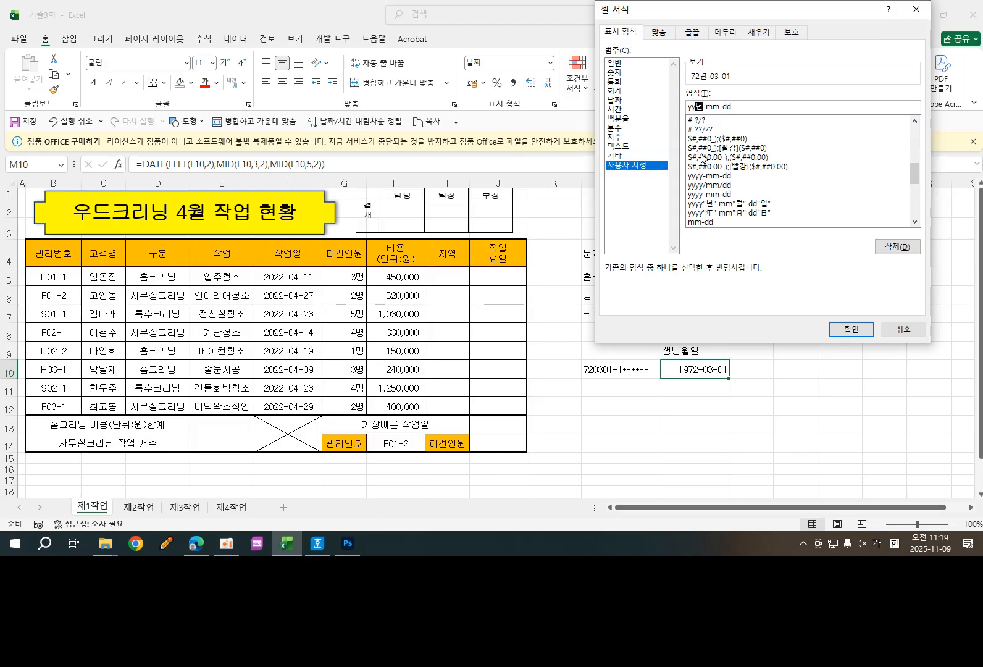
key("Delete")
- Complete M10's custom format as yy년 mm월 dd일생, apply it, and widen column M to fit the date
left_click(717, 106)
type("월")
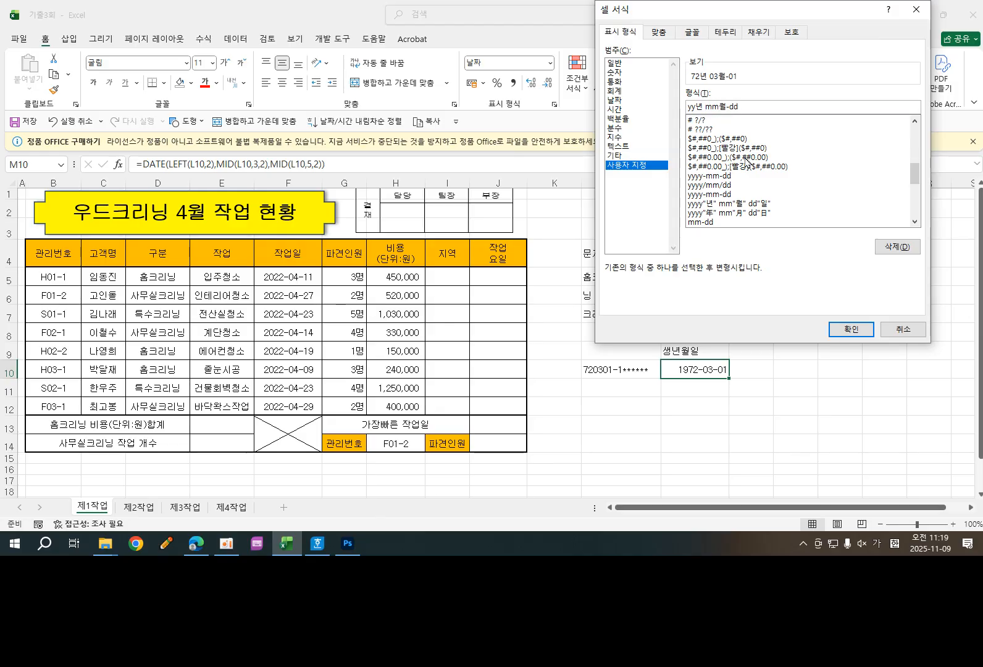
key("Delete")
type("dd")
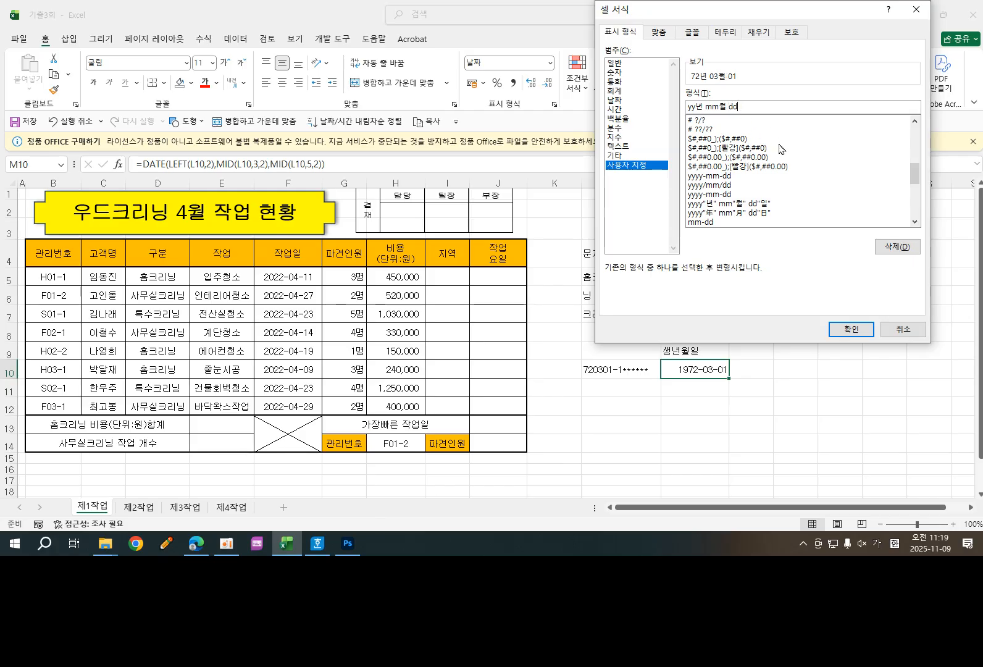
type("일생")
left_click(847, 329)
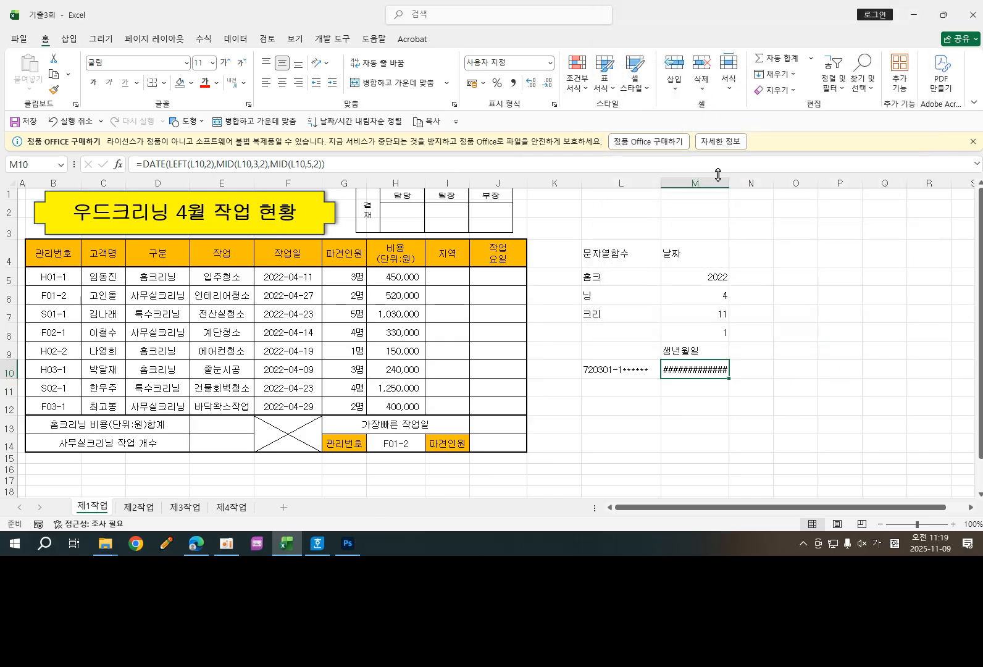
left_click_drag(719, 175, 753, 175)
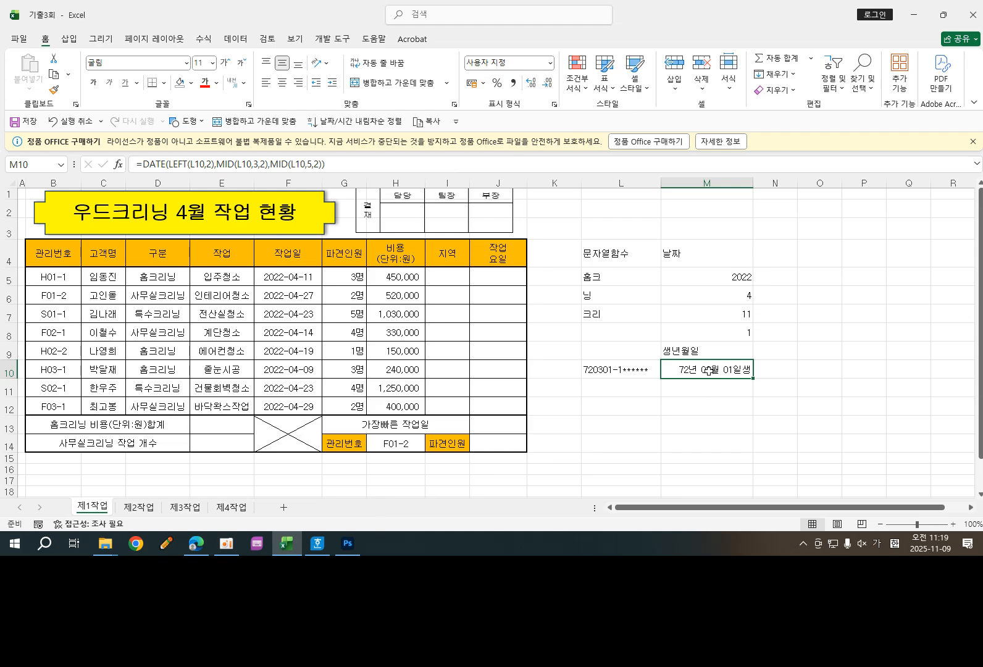
- Replace the six birth-date digits of the masked ID number in cell L10 with another sample date
left_click(591, 368)
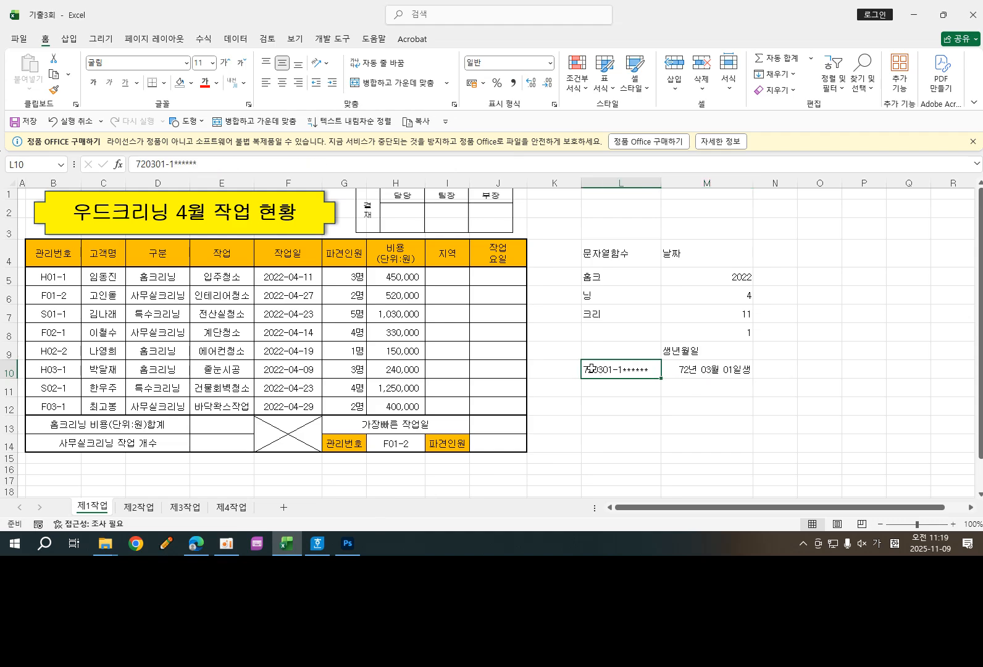
double_click(584, 369)
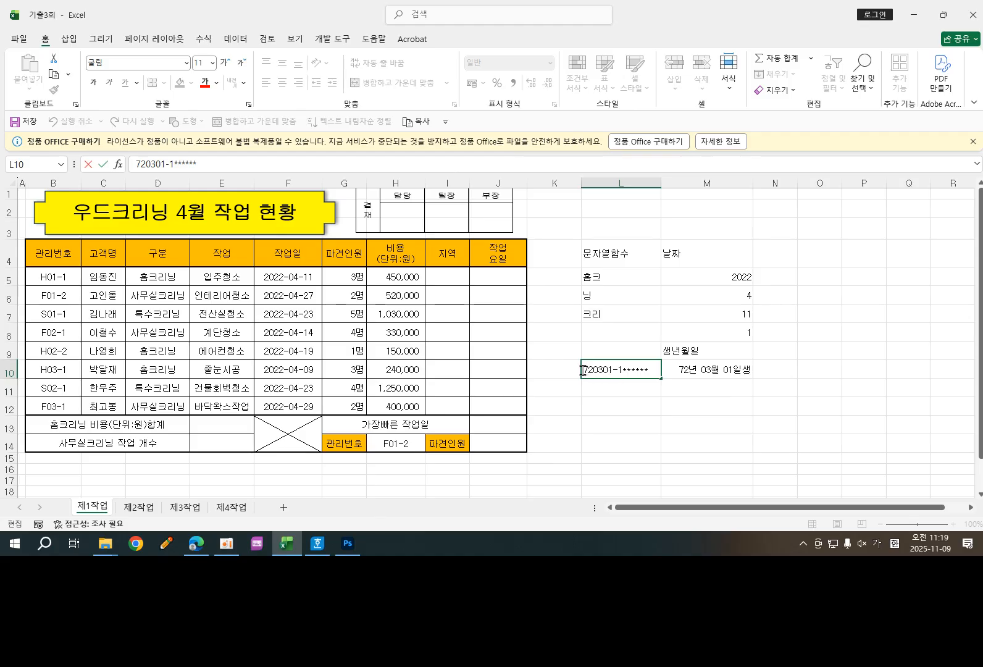
left_click_drag(583, 371, 590, 370)
type("8506")
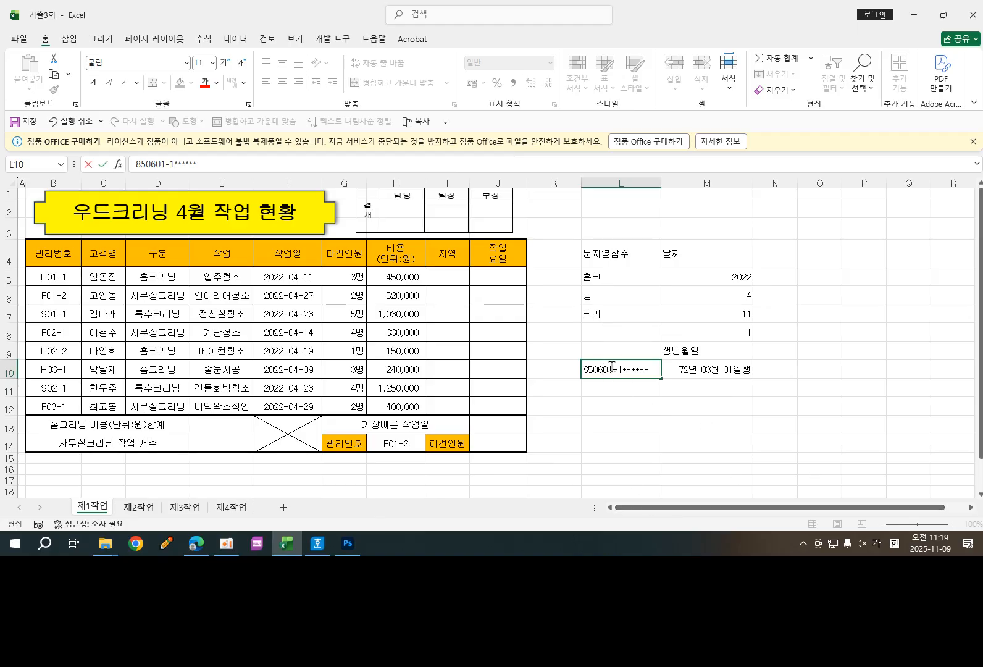
left_click_drag(612, 369, 604, 371)
type("11")
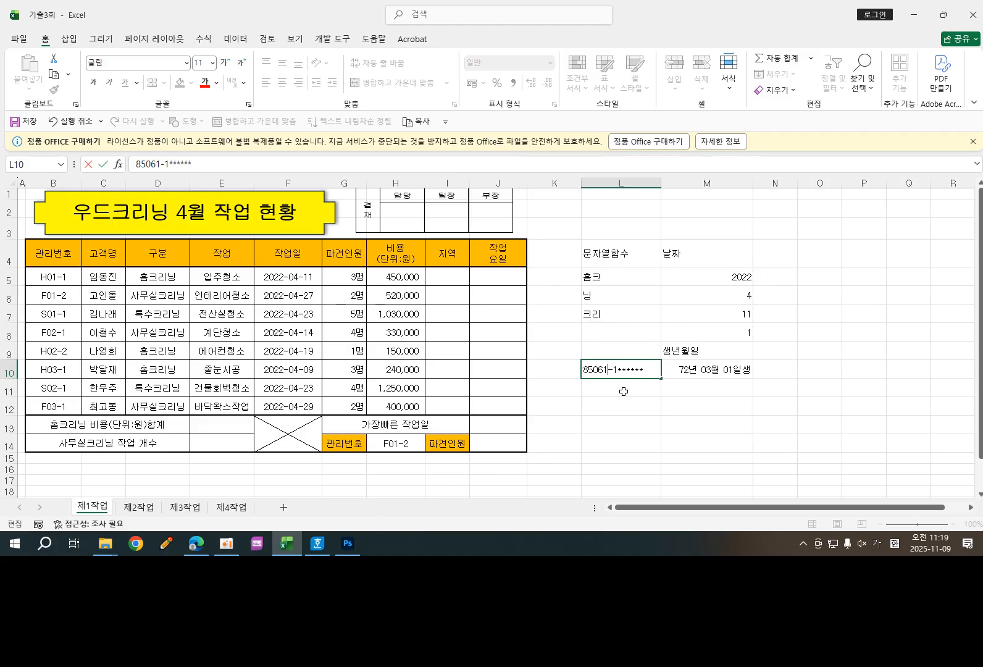
left_click(651, 426)
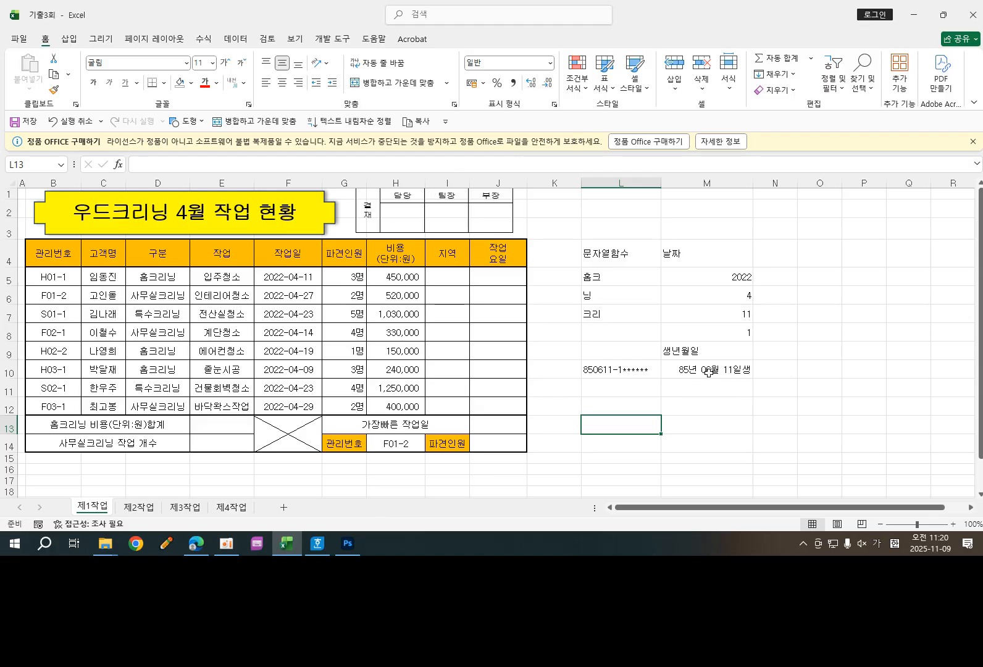
left_click(709, 371)
left_click(633, 375)
left_click(701, 373)
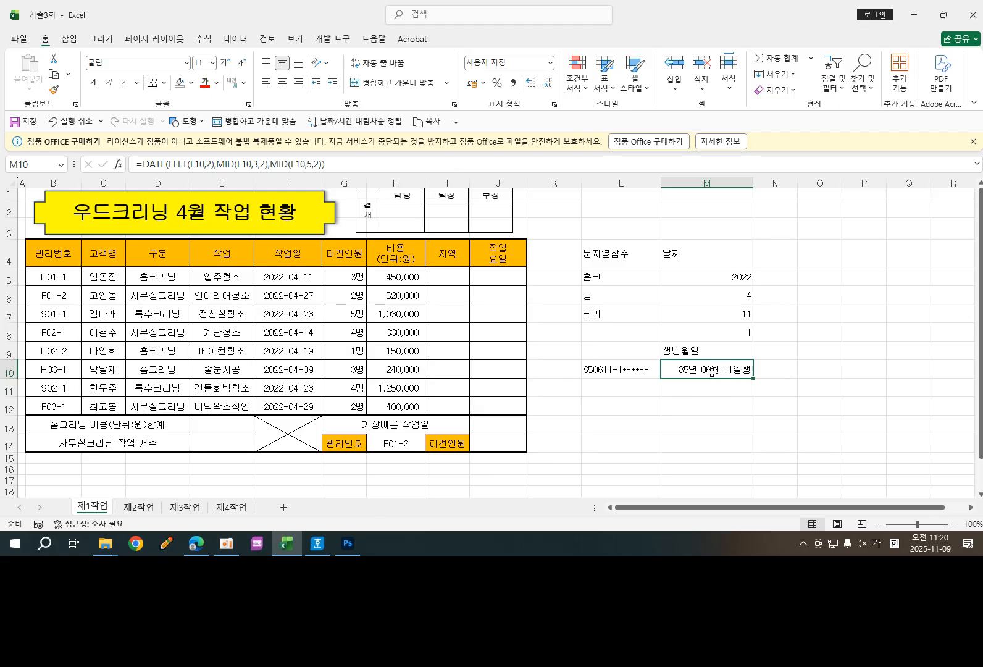
left_click(699, 394)
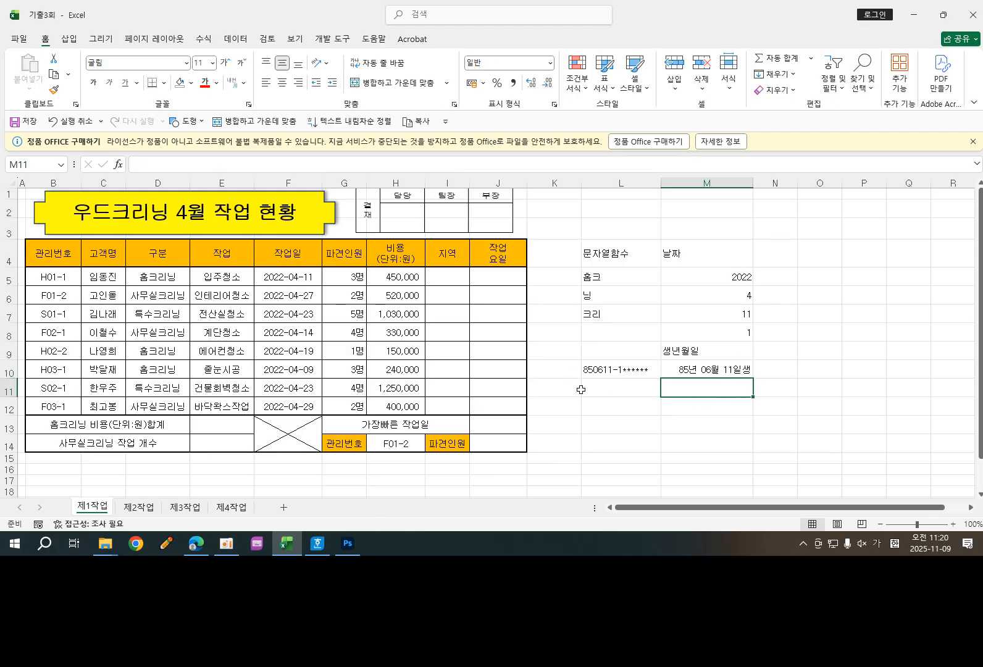
- Copy the masked ID number from cell L10 into cell L11 and end copy mode
left_click(614, 371)
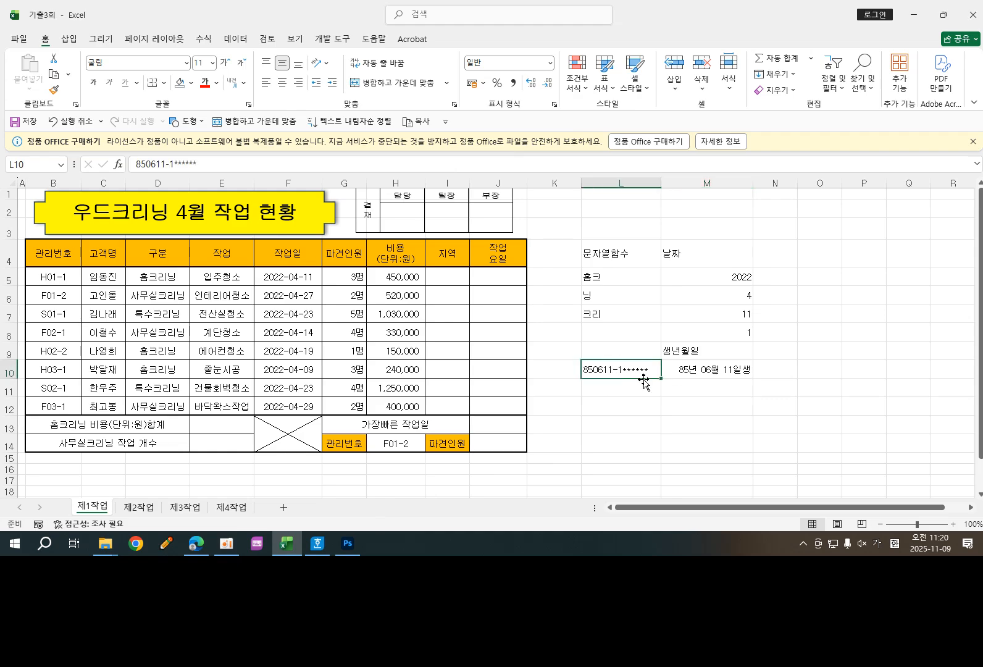
key("ctrl+c")
left_click(620, 388)
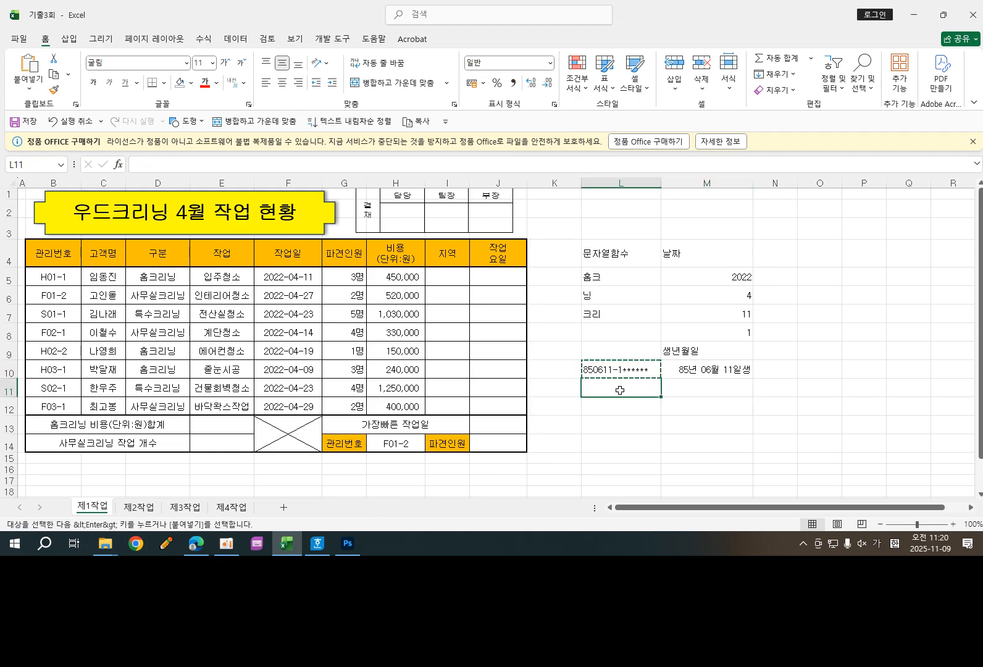
key("ctrl+v")
left_click(764, 428)
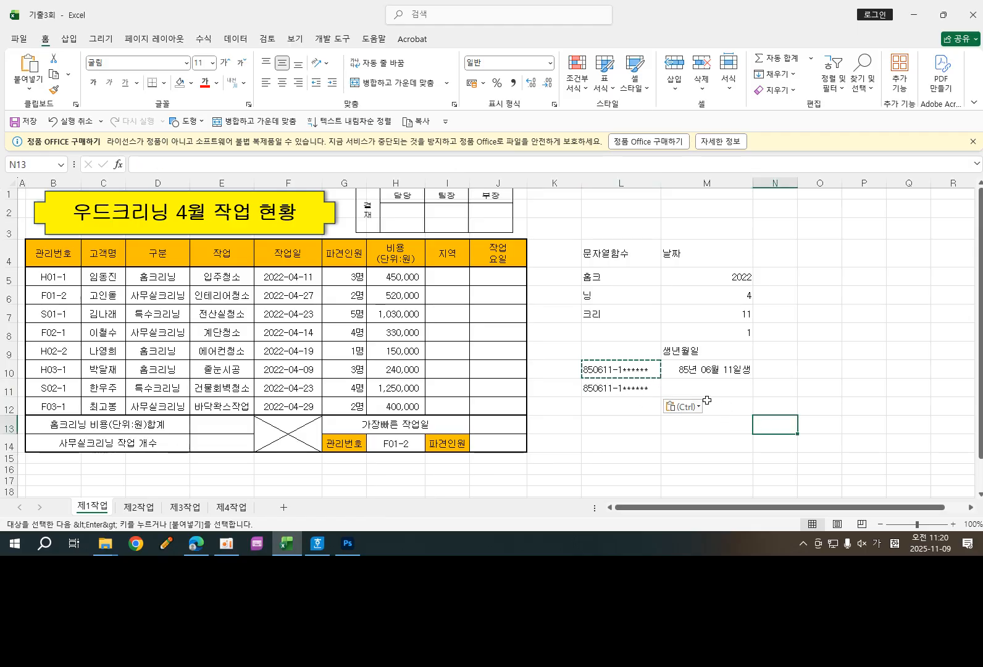
key("Escape")
- Enter the formula =LEFT(L11,6) in cell M11
left_click(689, 392)
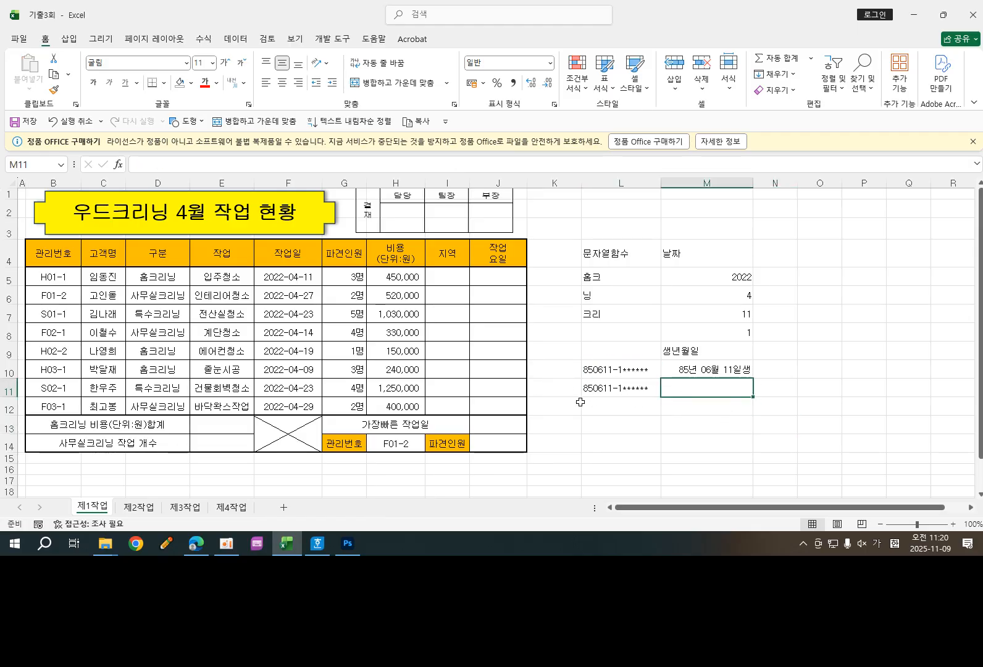
double_click(686, 393)
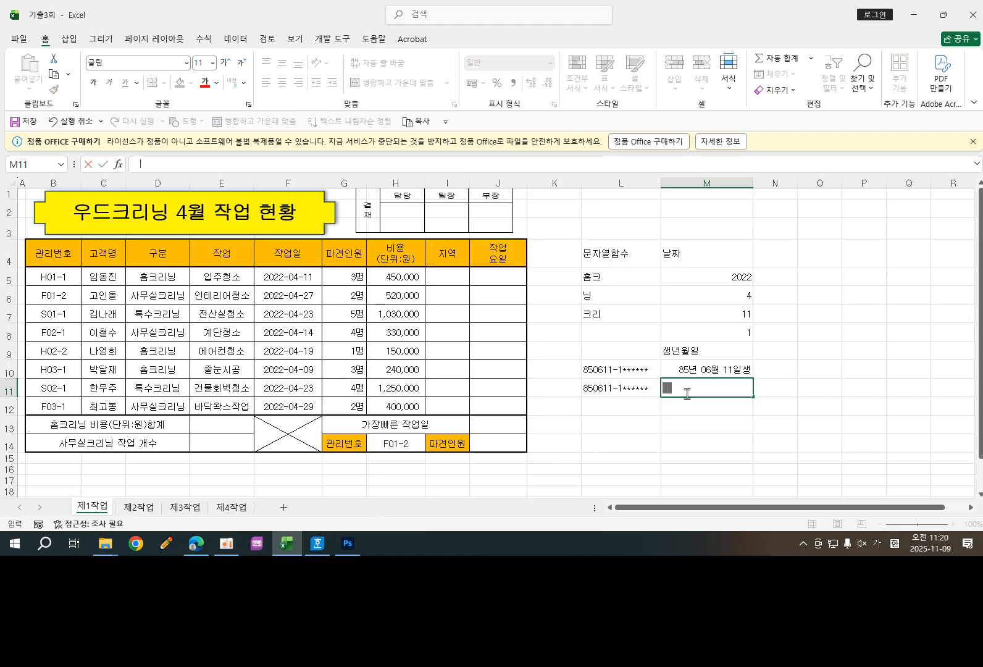
type("=")
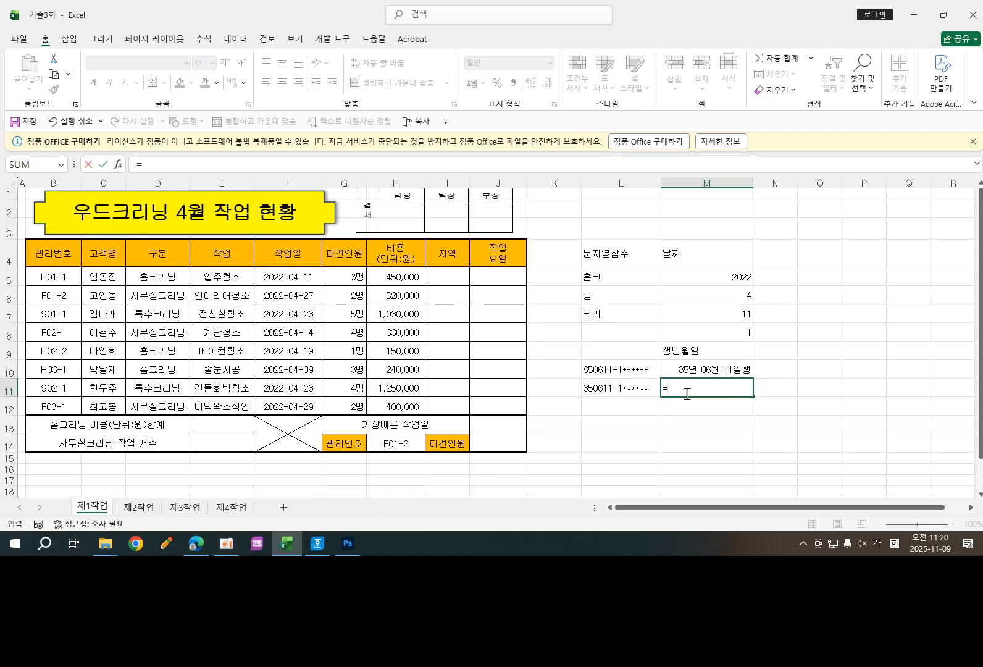
type("ㅣㄷlef")
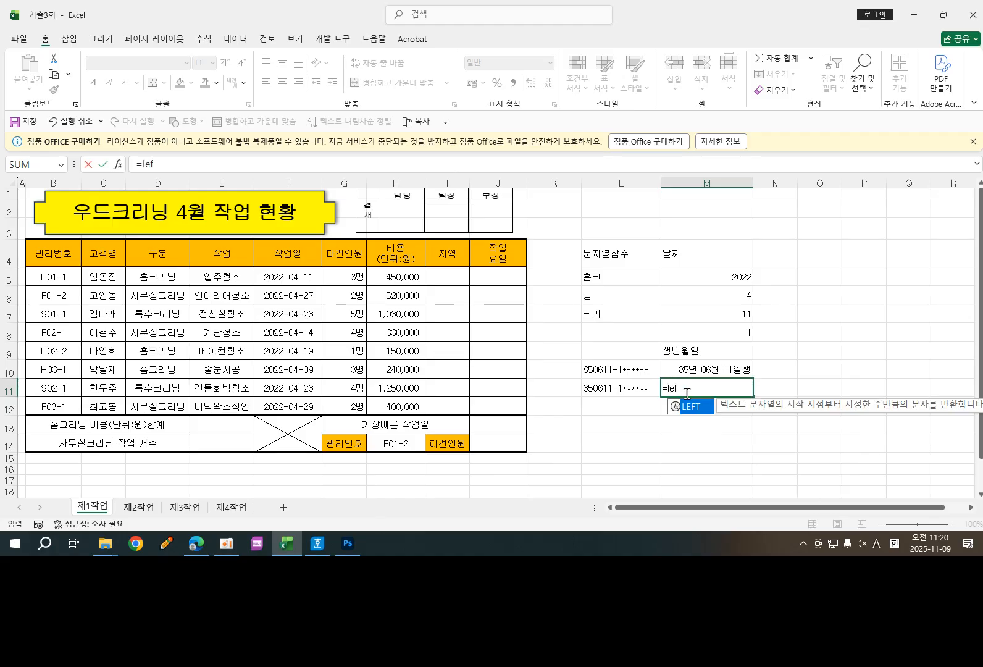
double_click(693, 411)
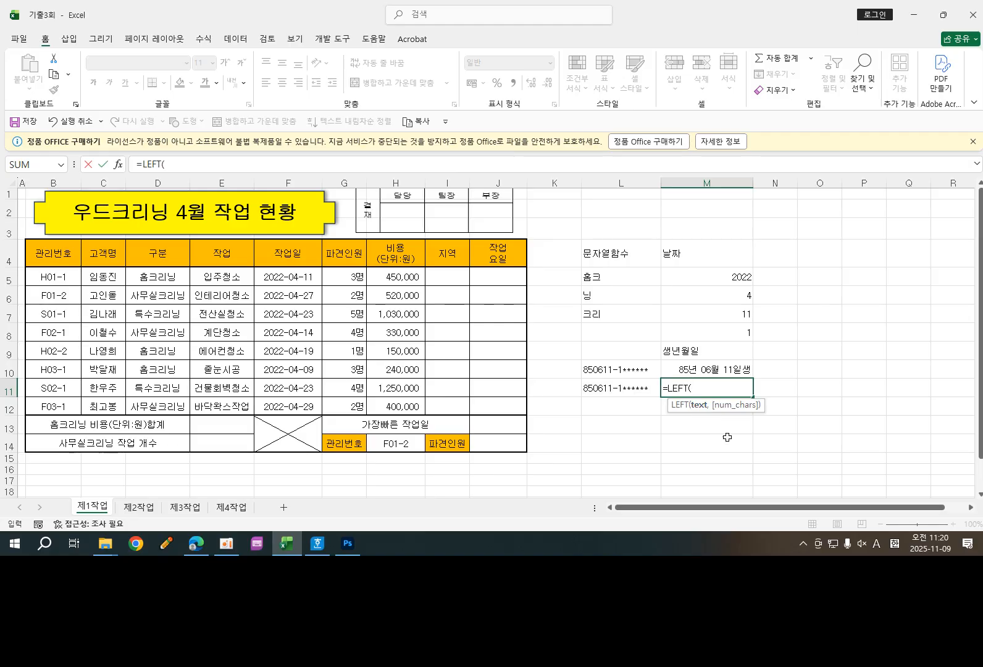
left_click(607, 389)
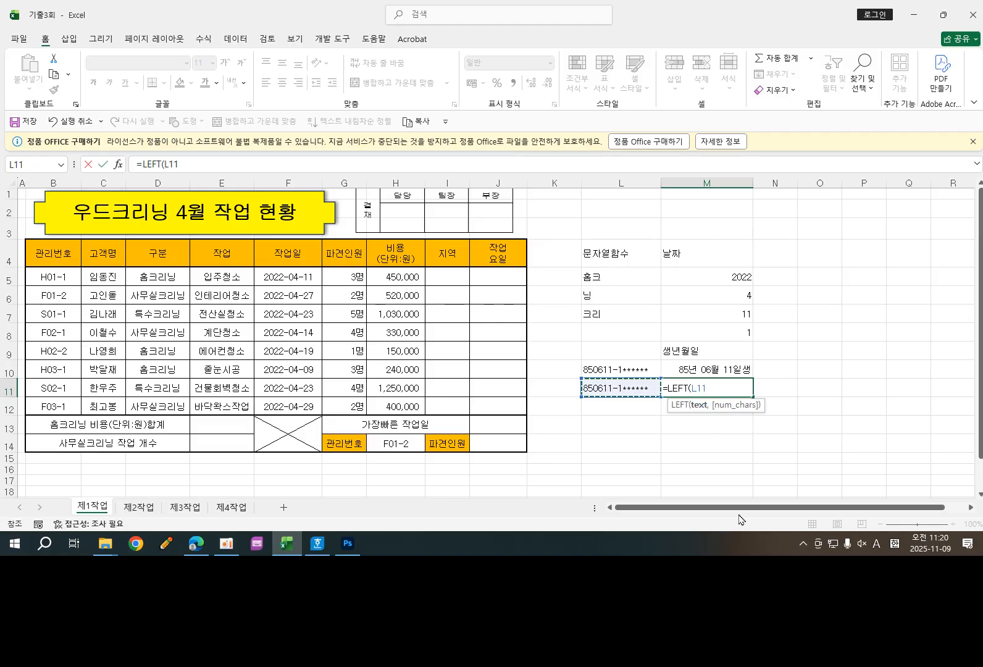
type(",")
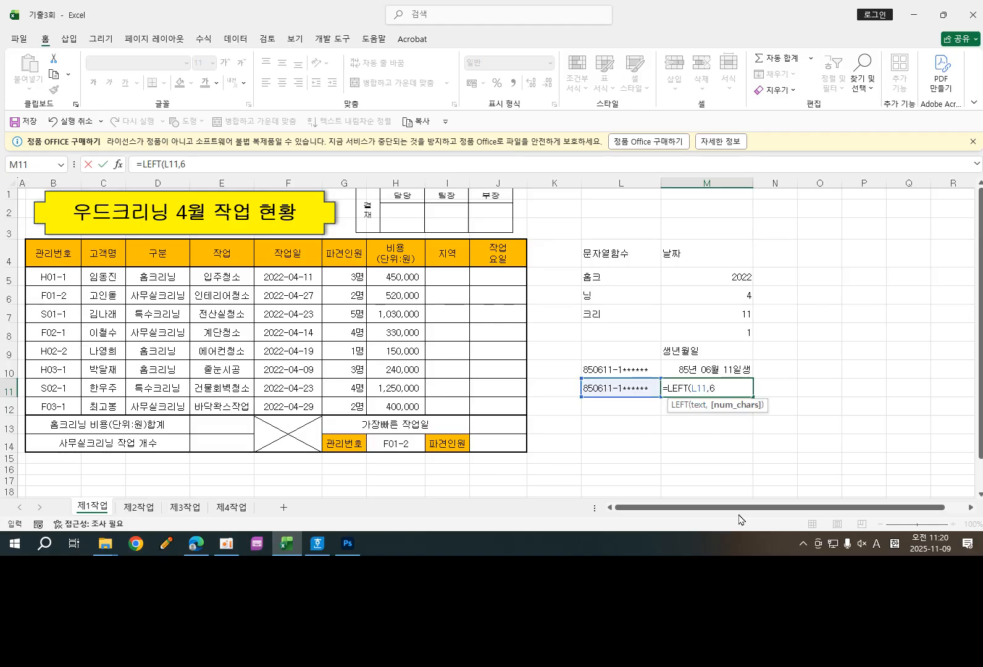
type("6)")
key("Return")
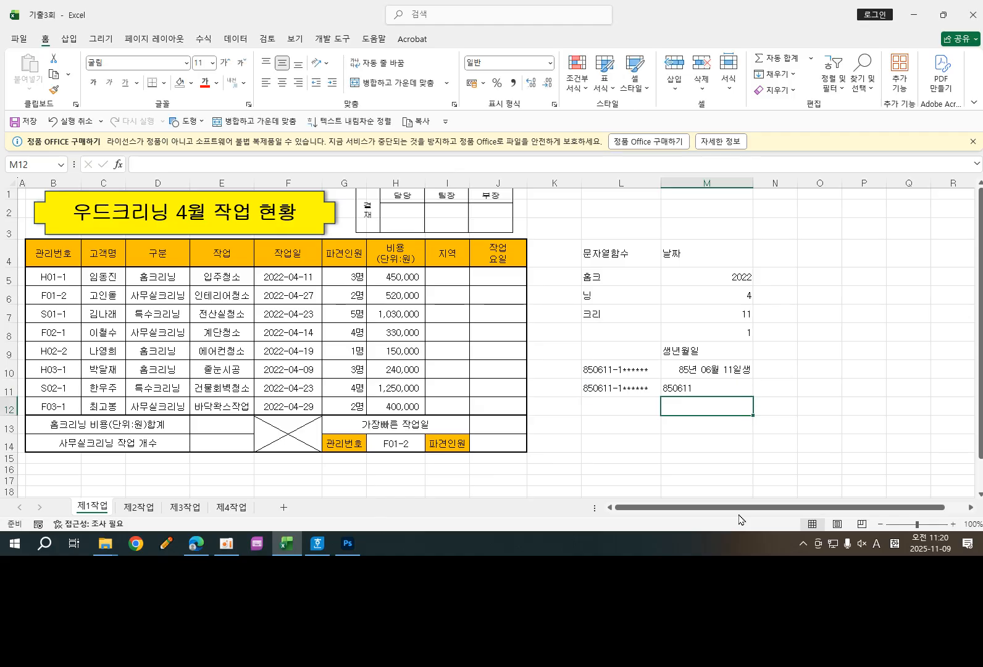
- Compare the LEFT formula in M11 with the DATE formula in M10, and review the date function examples in M5:M8
left_click(673, 387)
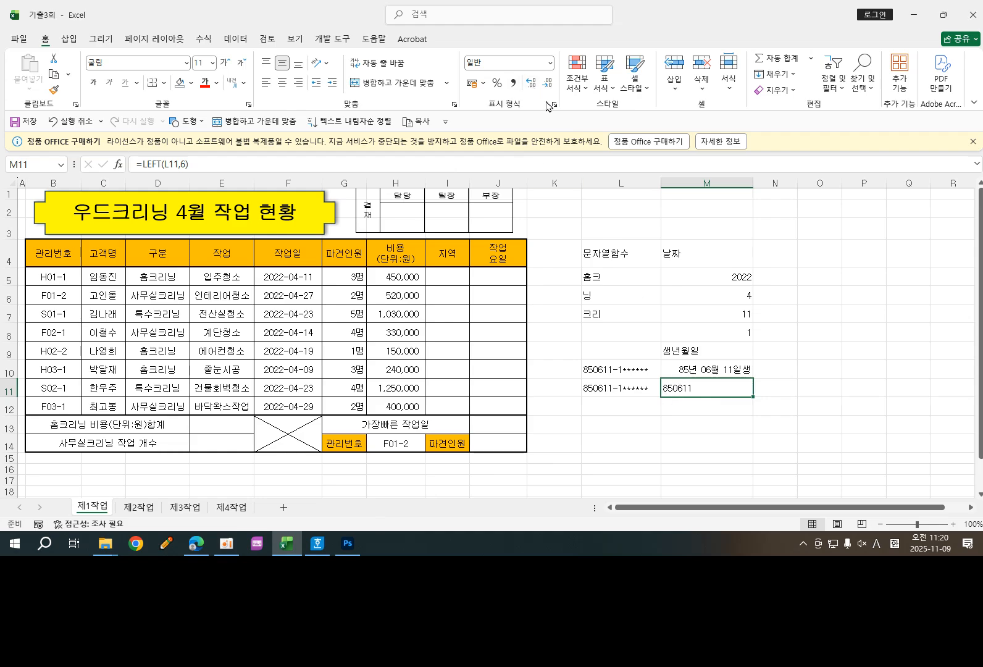
left_click(684, 369)
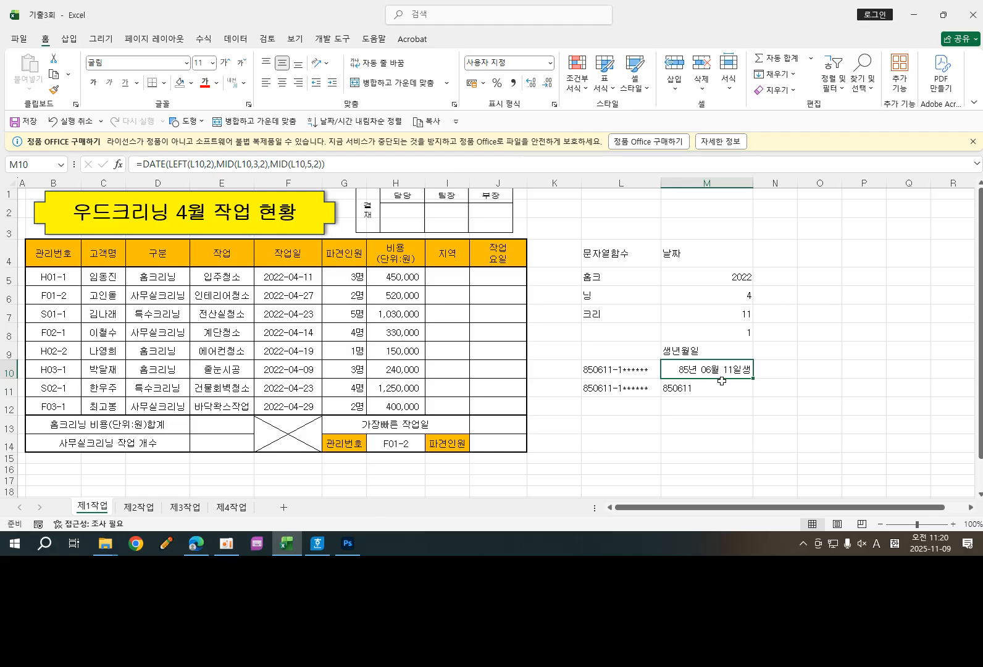
left_click(711, 402)
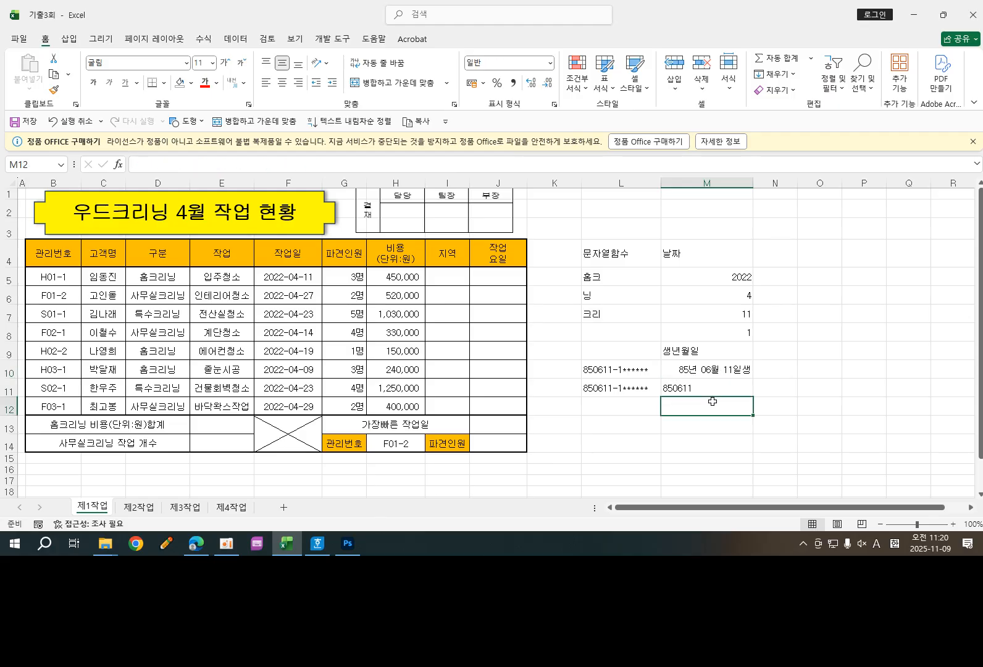
left_click(638, 370)
left_click_drag(638, 370, 728, 389)
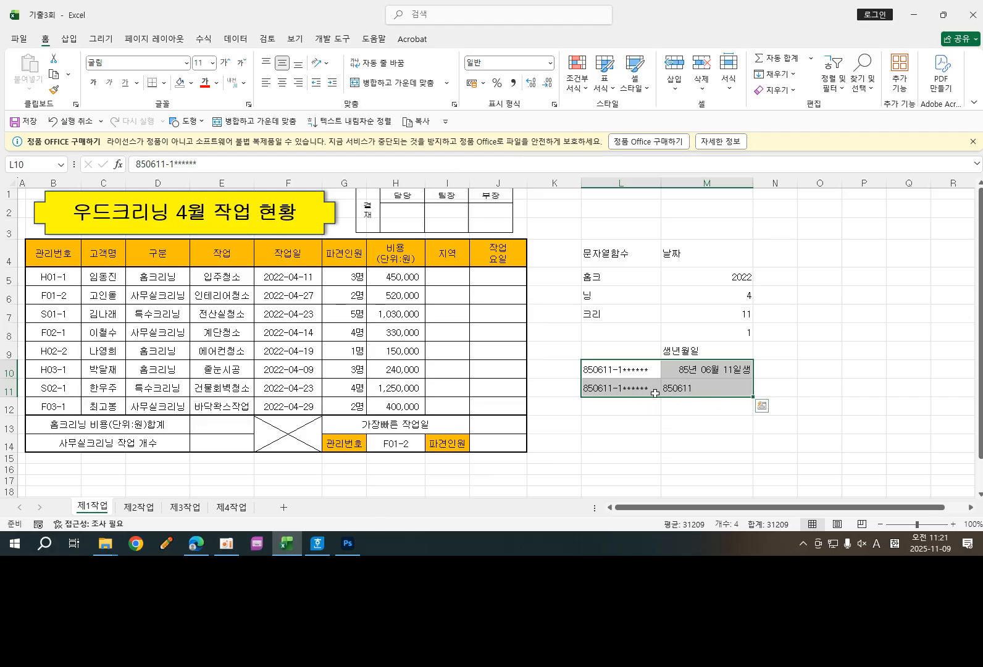
left_click(812, 351)
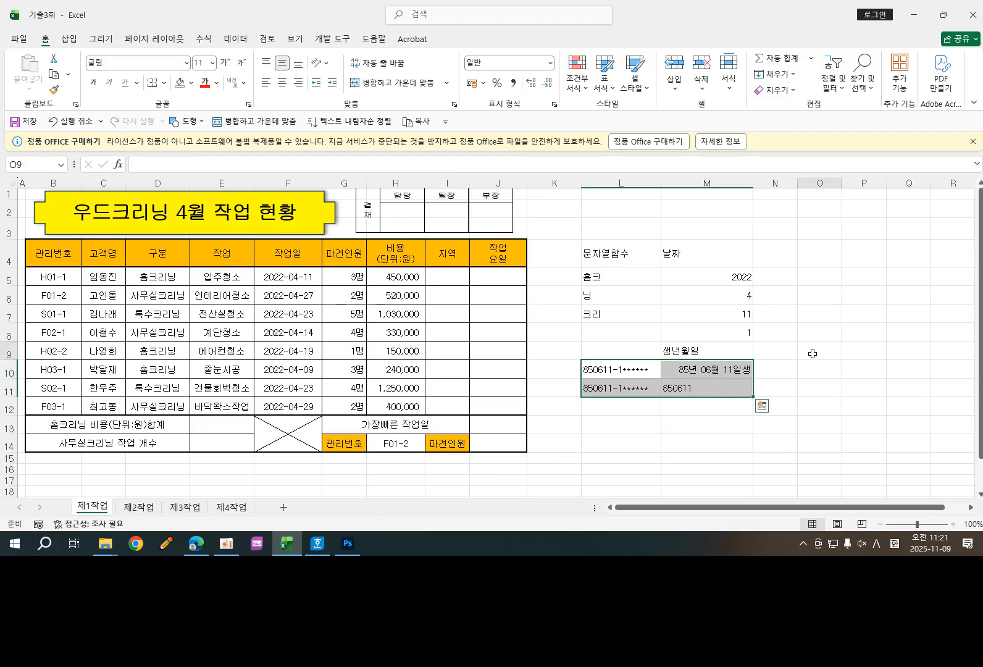
left_click_drag(735, 274, 739, 333)
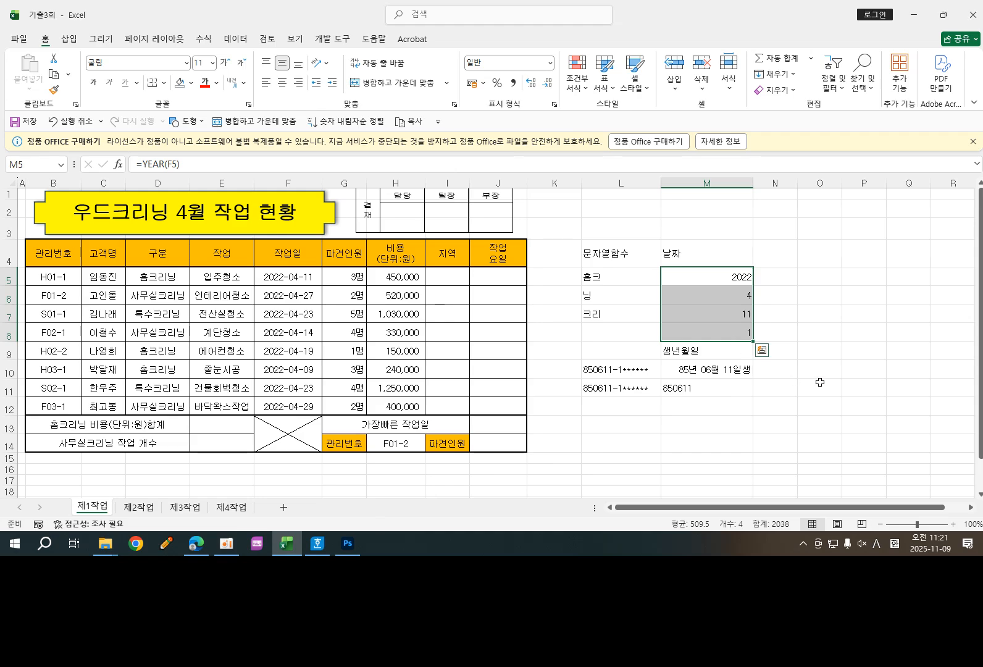
left_click(727, 275)
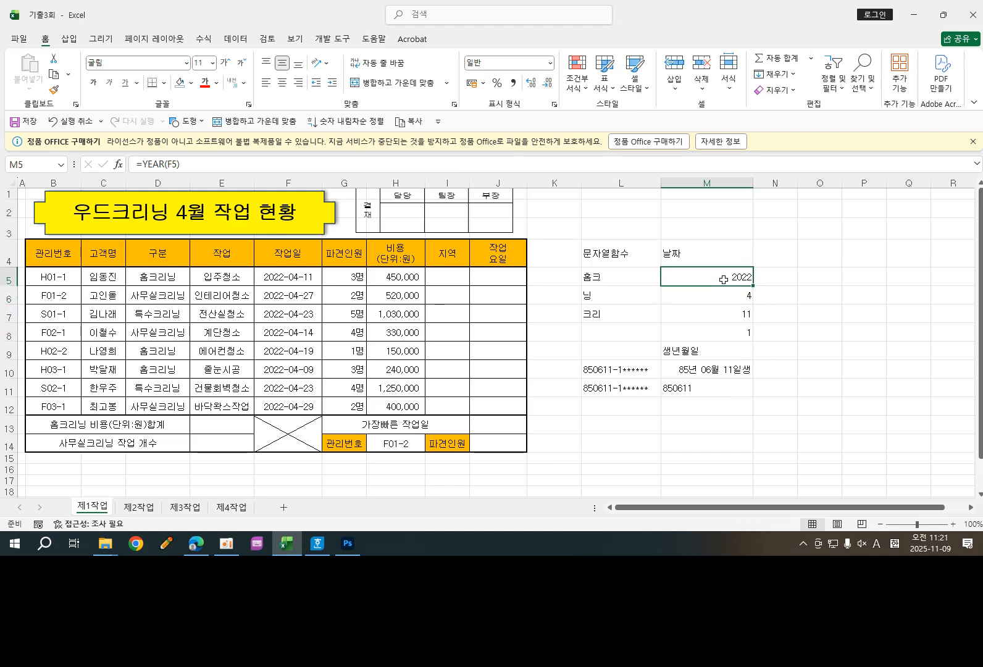
- Review the date formulas in cells M6, M7 and M8, inspecting the arguments of the WEEKDAY formula
left_click(721, 296)
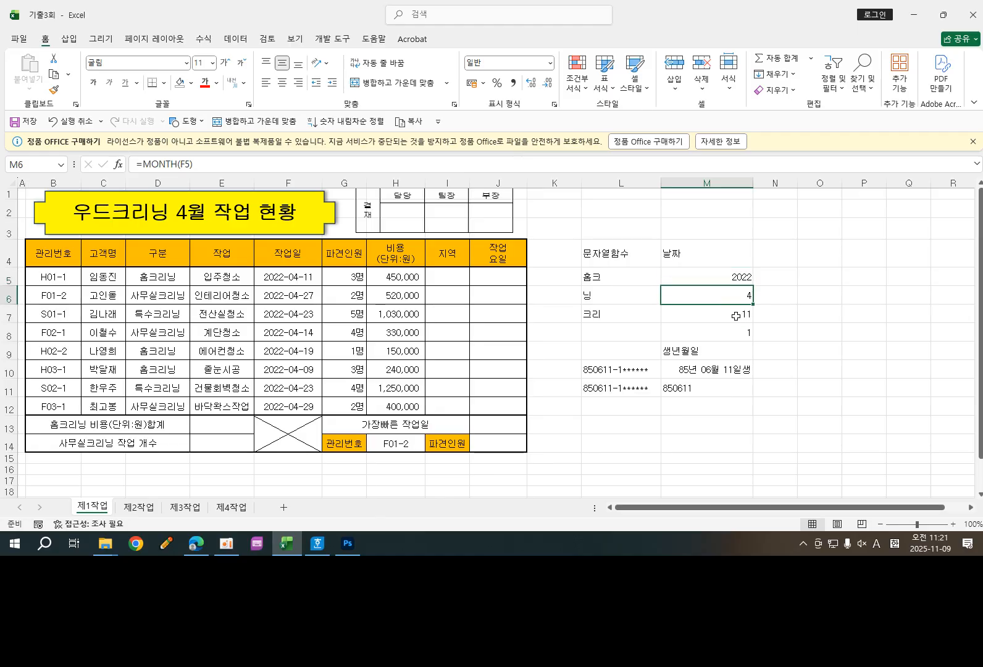
left_click(736, 315)
left_click(727, 329)
double_click(727, 331)
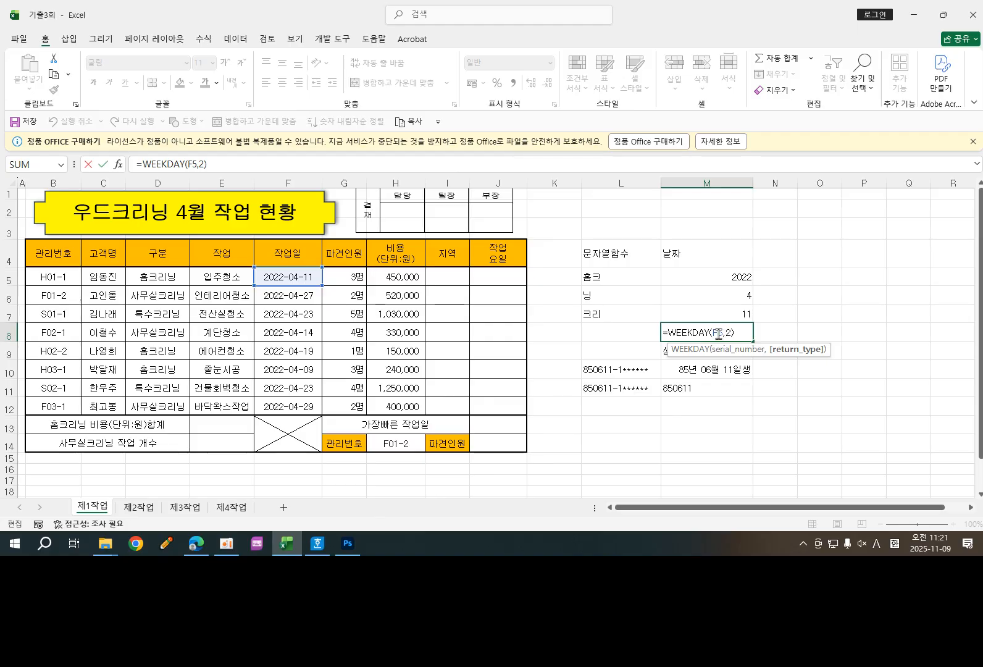
left_click(824, 407)
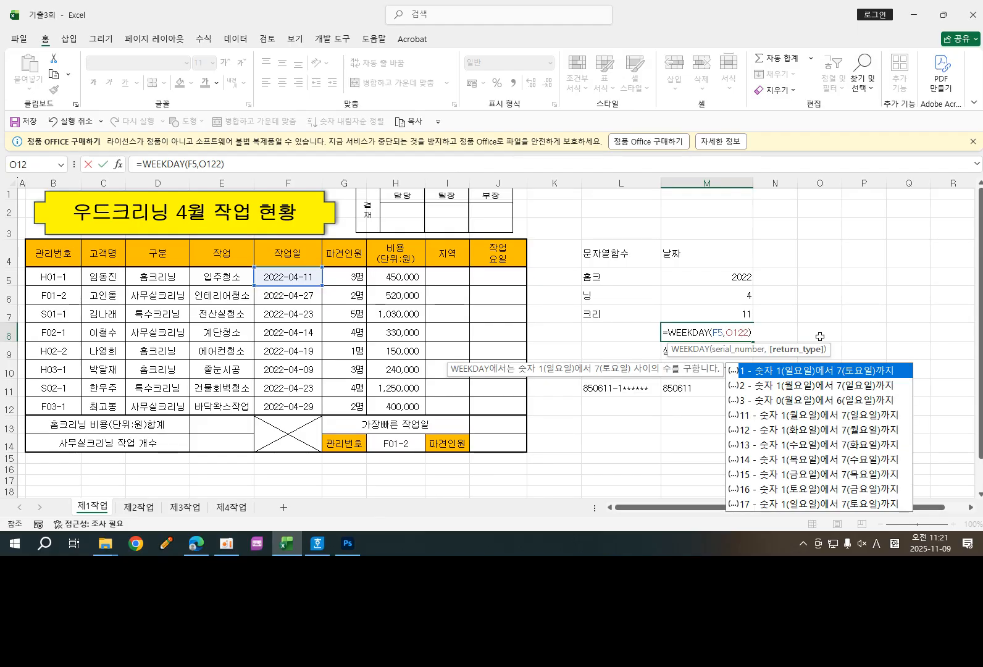
left_click(758, 405)
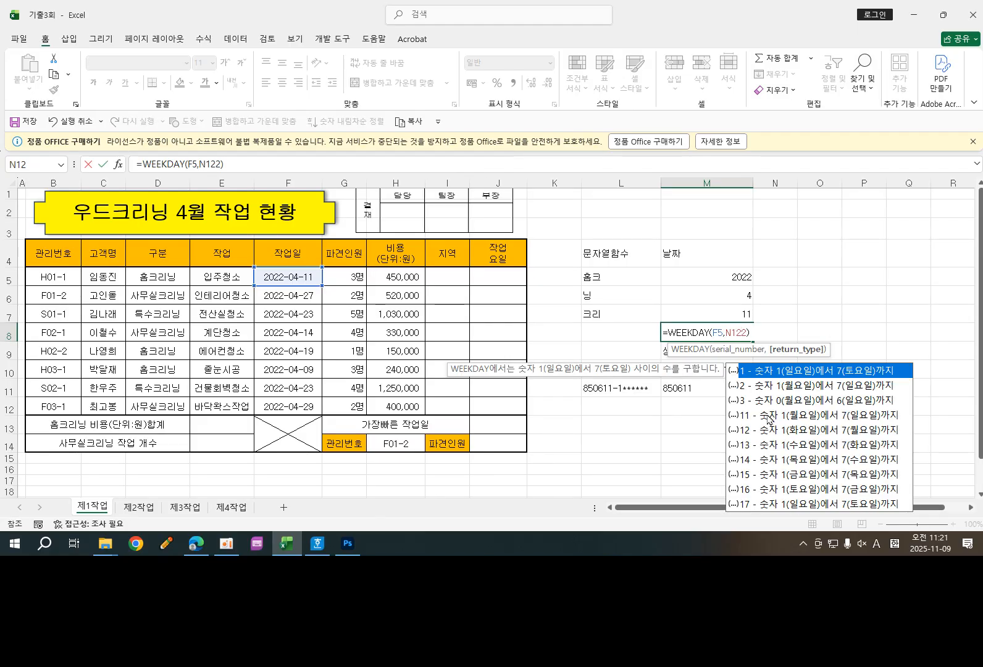
key("ctrl+z")
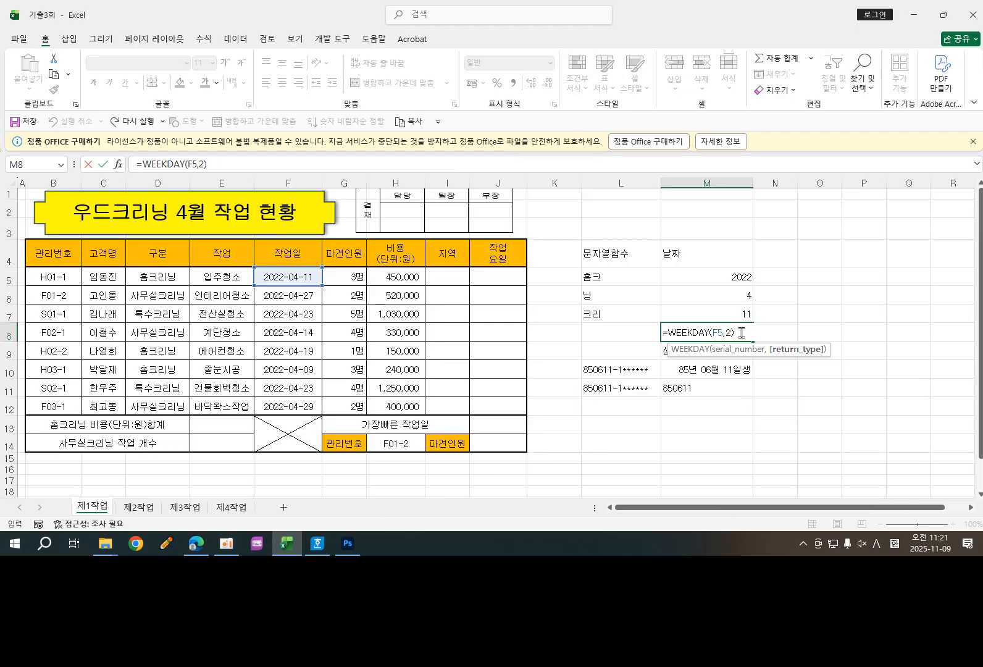
left_click(813, 393)
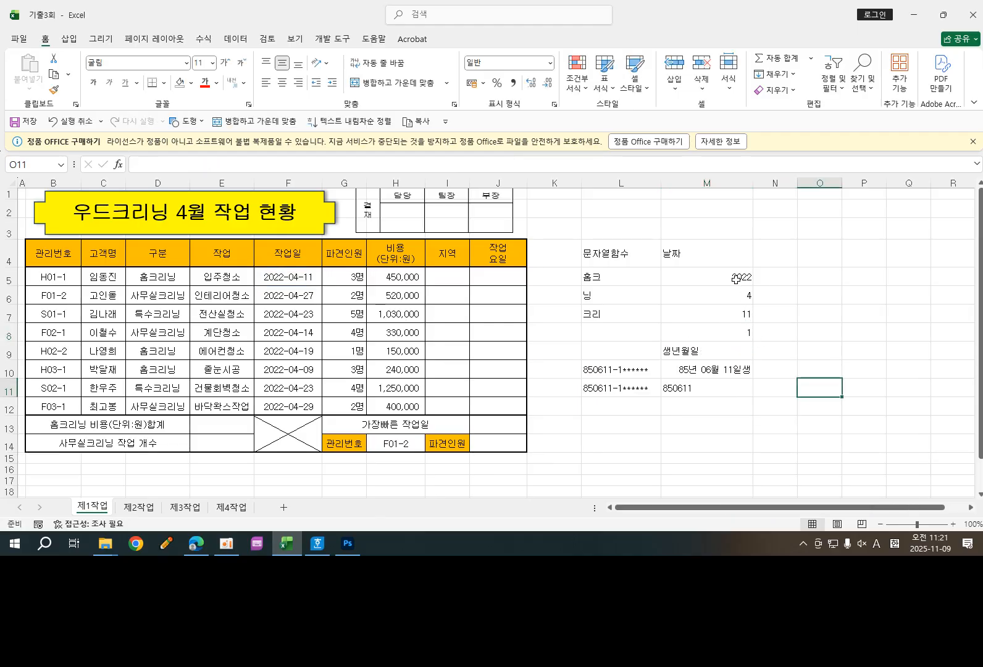
left_click(678, 228)
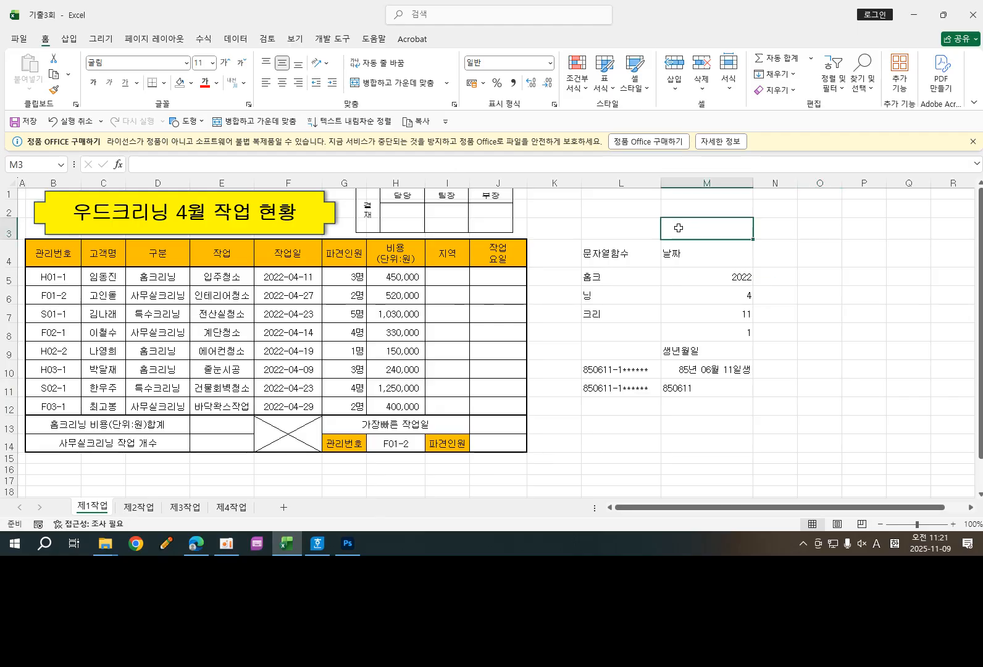
- Try the custom number format aaaa on the work date in cell F5 and undo it
left_click(285, 272)
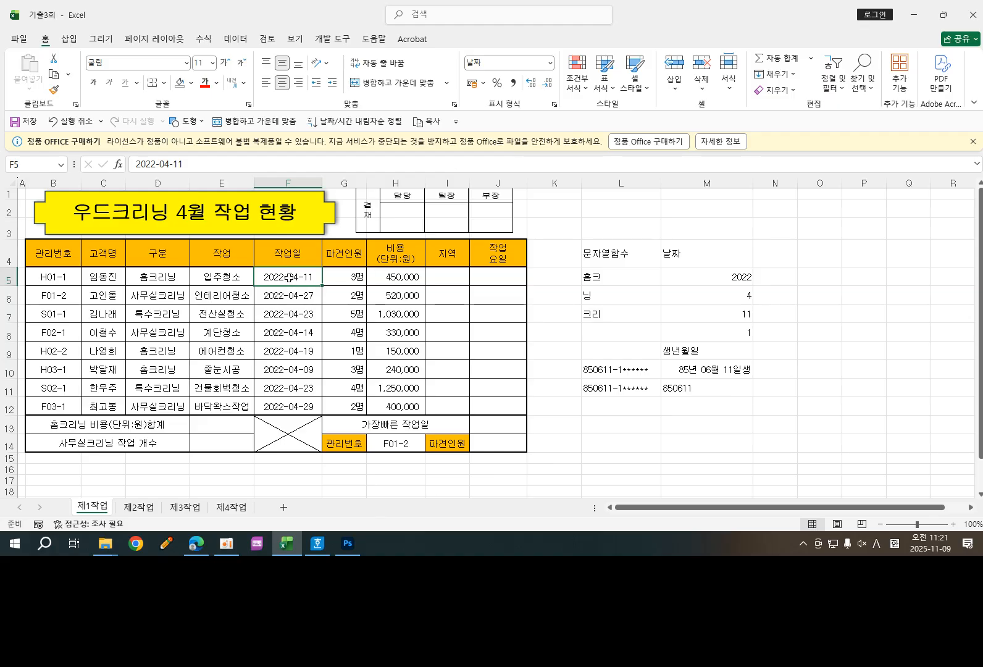
left_click(554, 104)
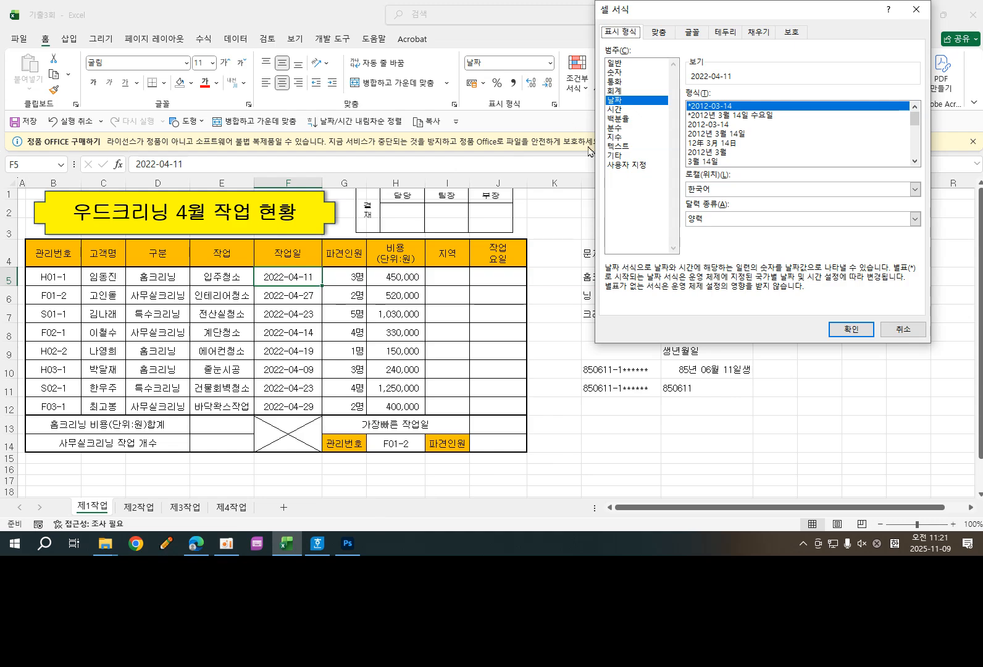
left_click(634, 166)
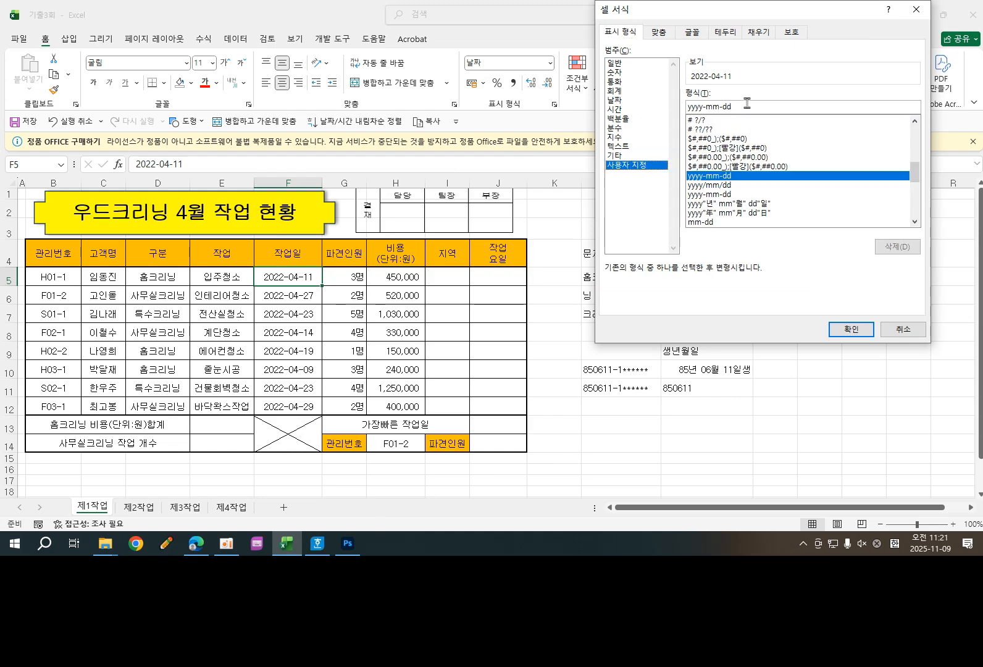
left_click_drag(747, 103, 657, 106)
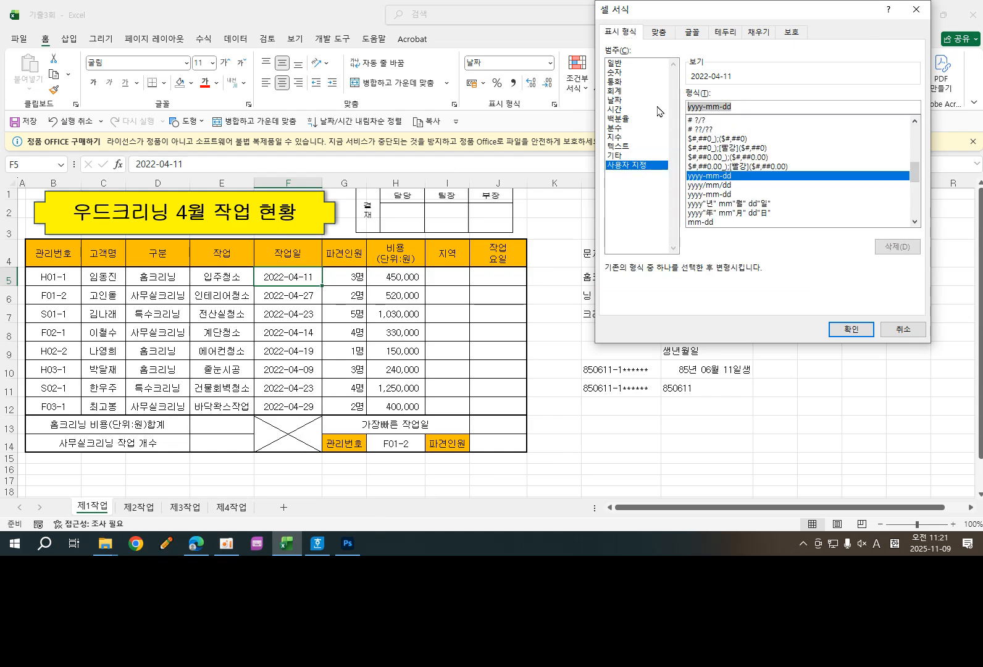
type("aaaa")
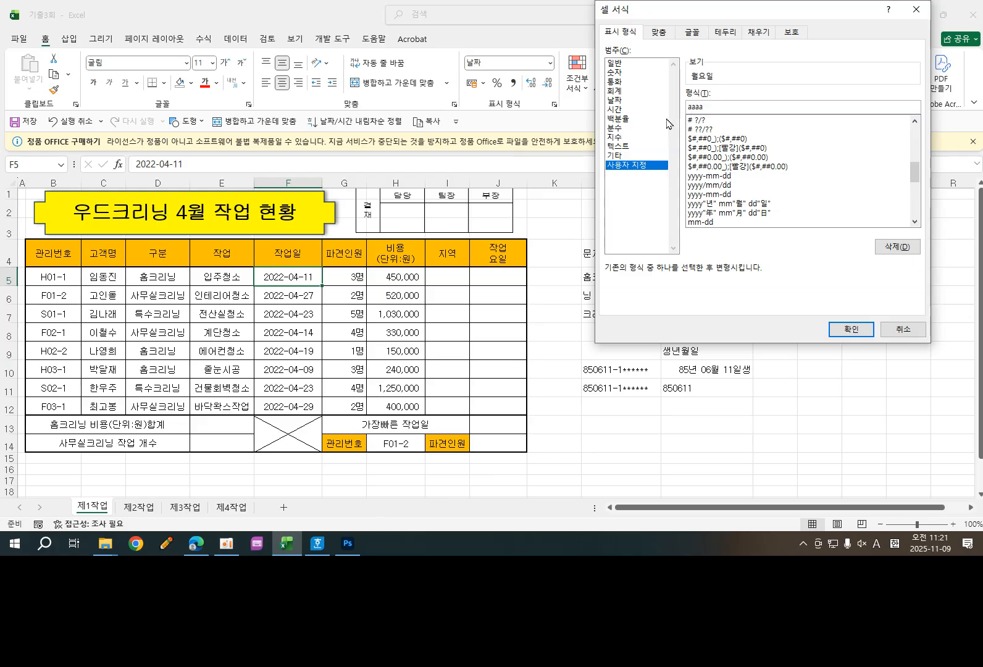
left_click(852, 329)
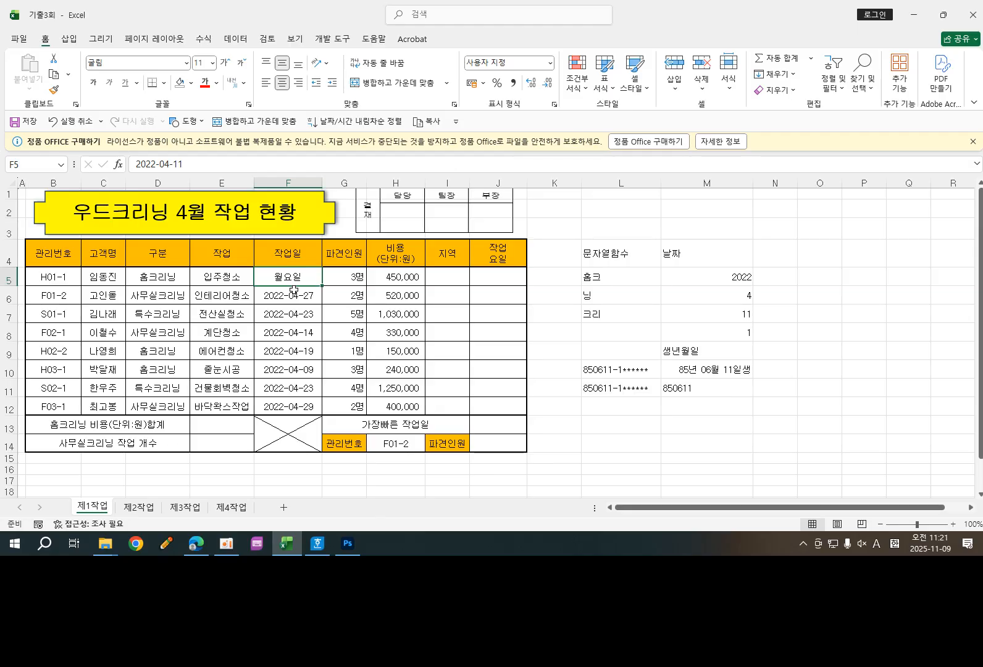
key("ctrl+z")
left_click(758, 424)
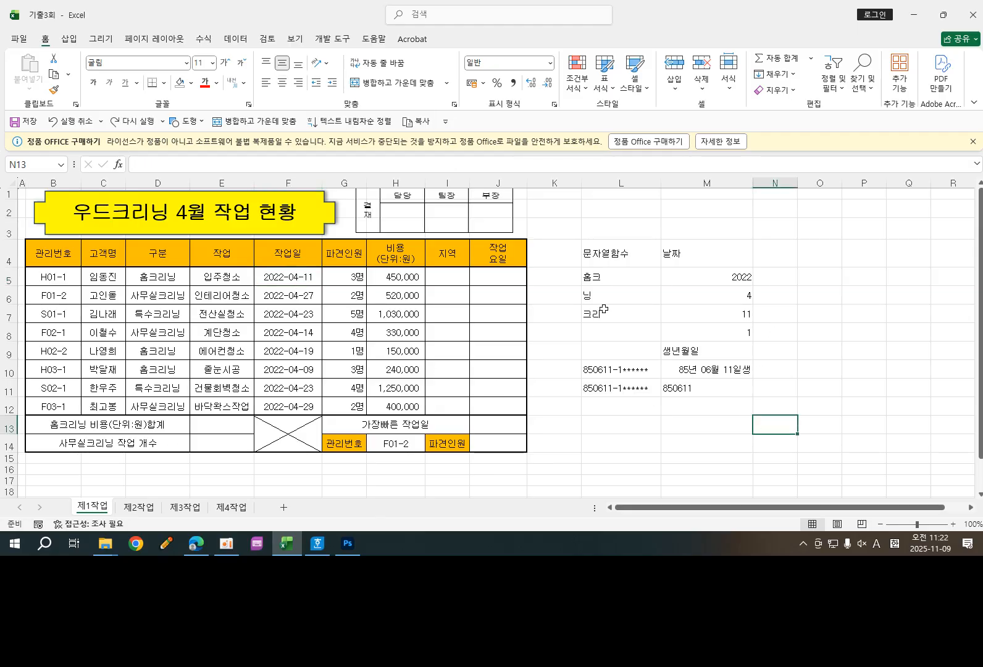
- Enter the heading 날짜 in cell O4
left_click(827, 276)
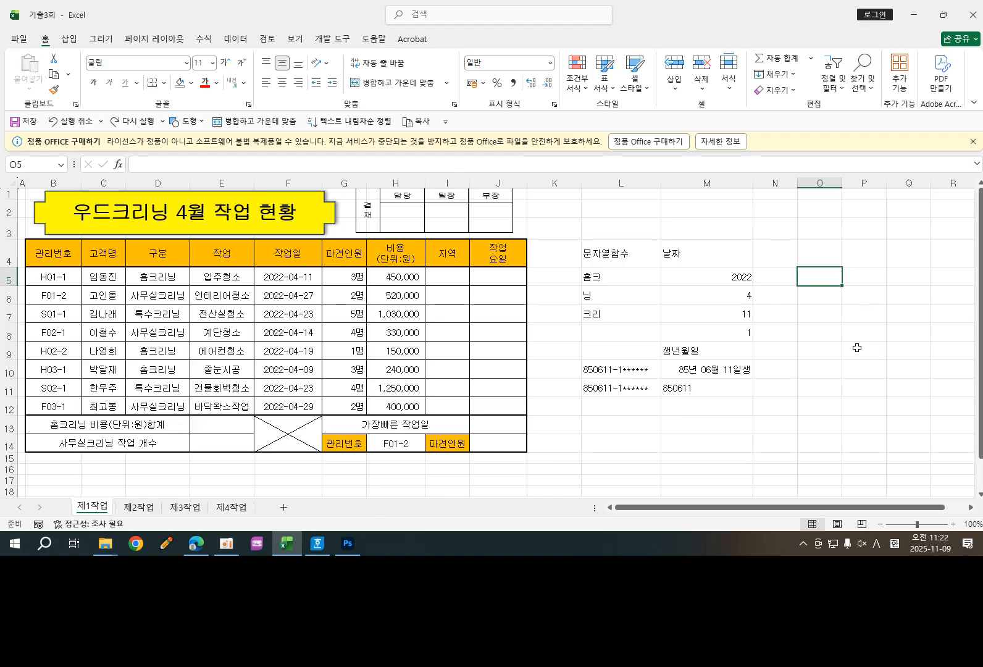
left_click(819, 258)
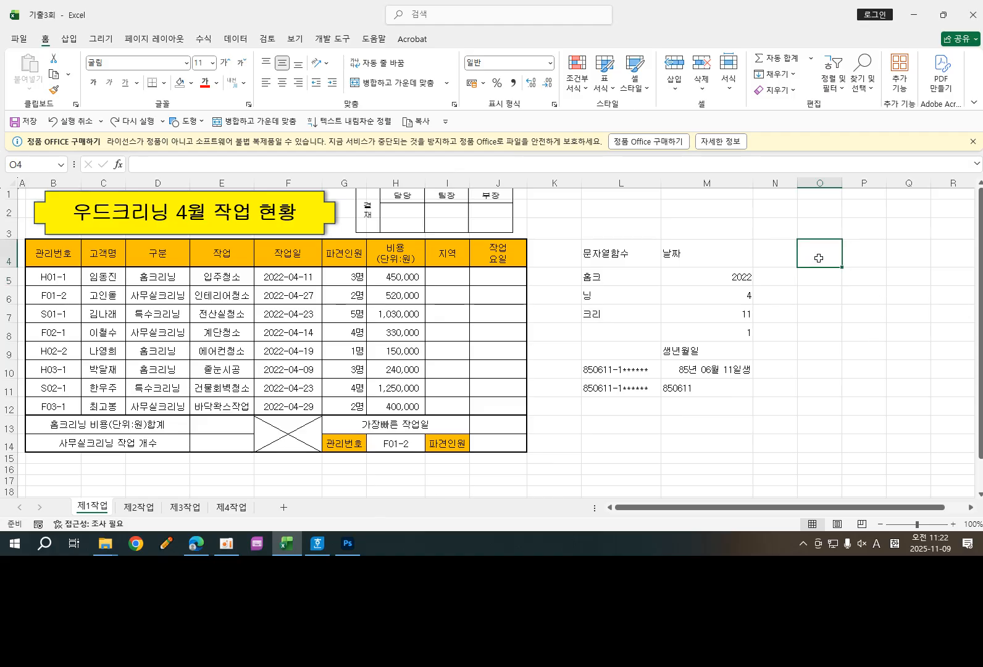
type("sk")
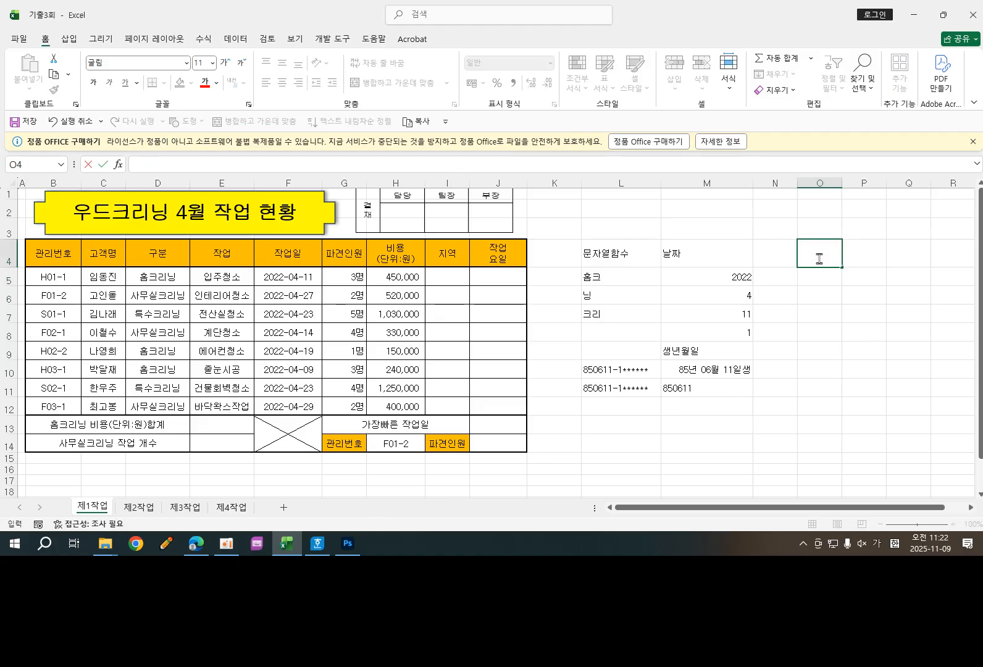
type("날짜")
left_click(853, 329)
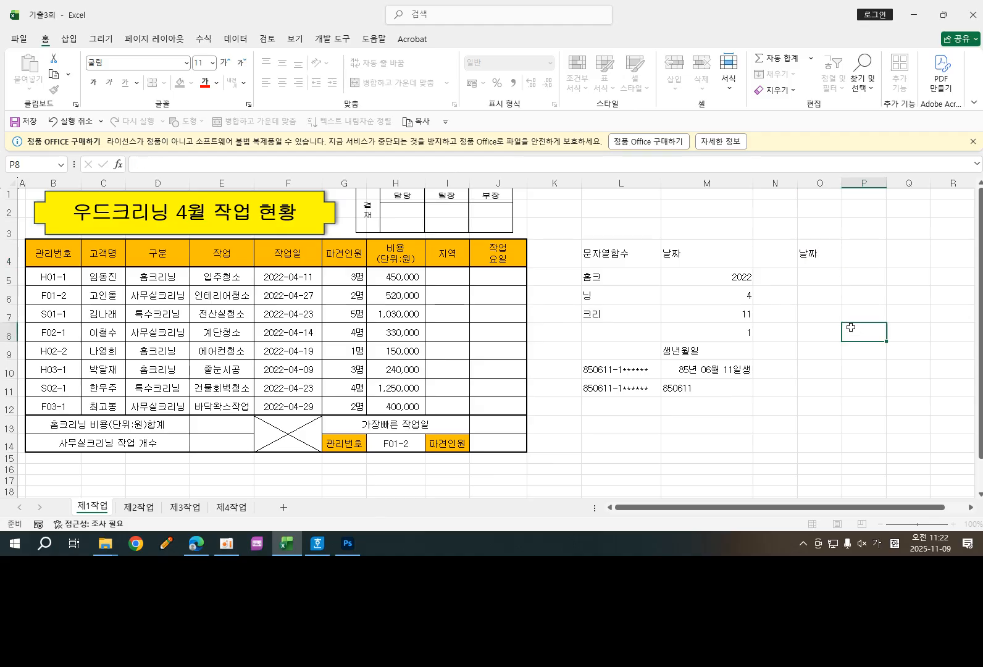
- Enter the date 2025-11-09 in cell O5 and fill it down as a daily series to O12
left_click(807, 278)
type("2025-11")
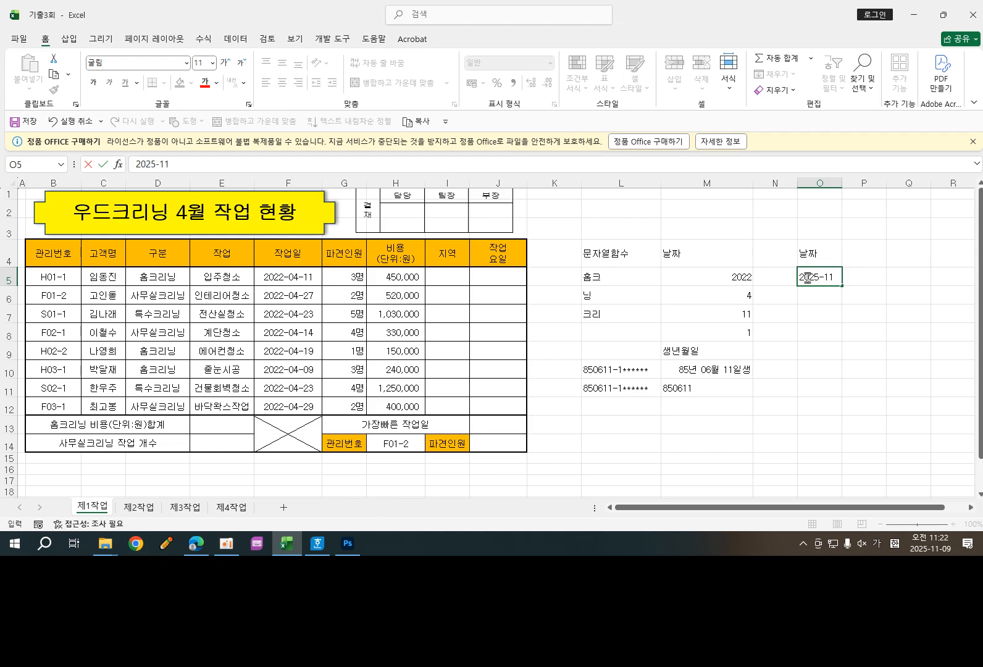
type("-09")
key("Return")
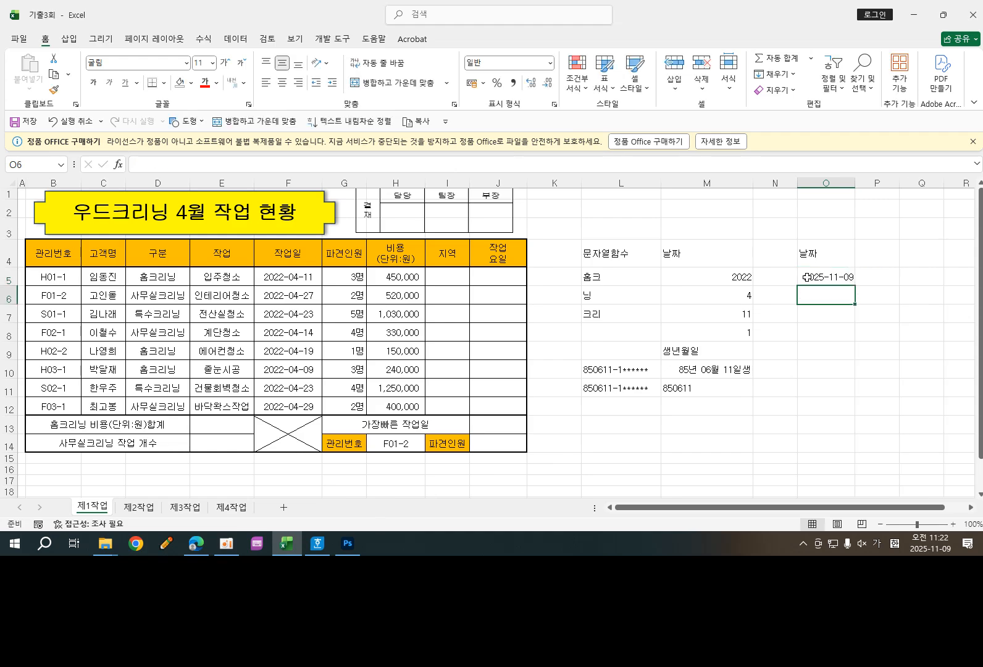
left_click(840, 280)
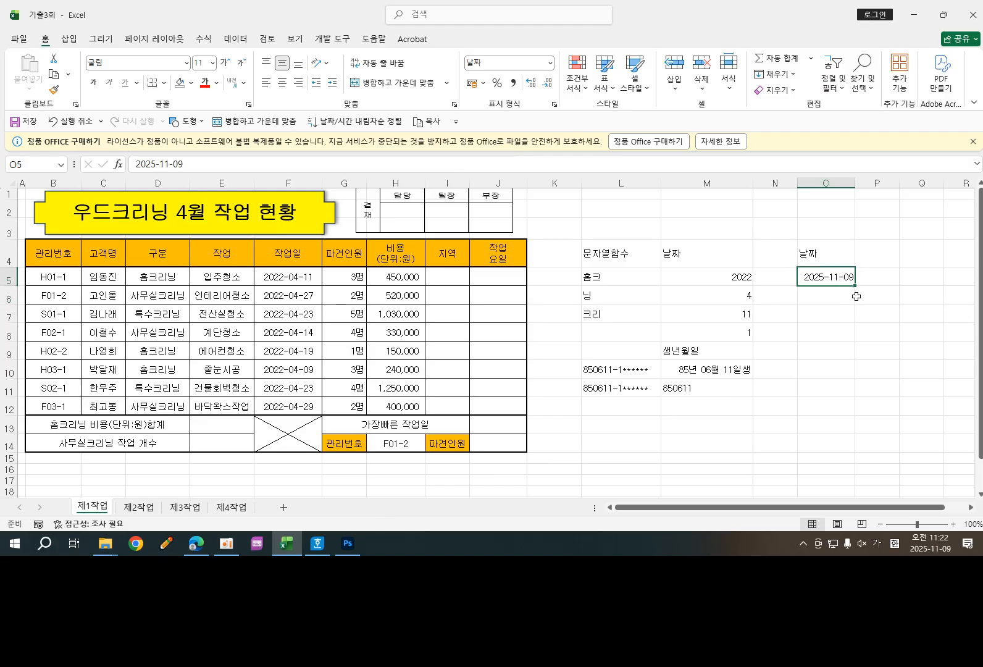
left_click_drag(857, 286, 852, 420)
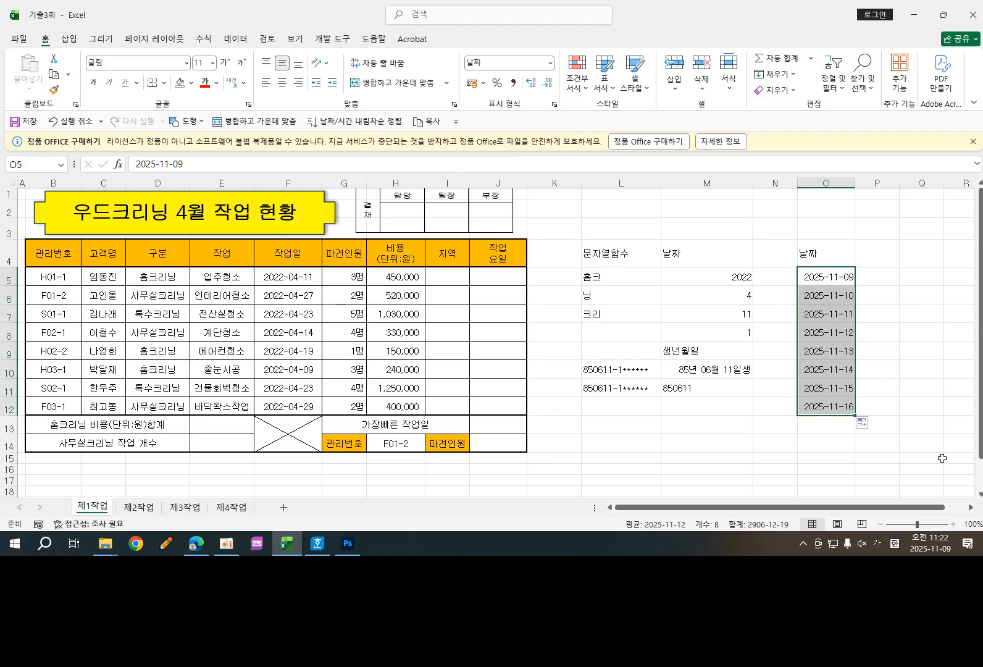
- Enter the heading 요일 in cell P4 beside the new date column
left_click(881, 278)
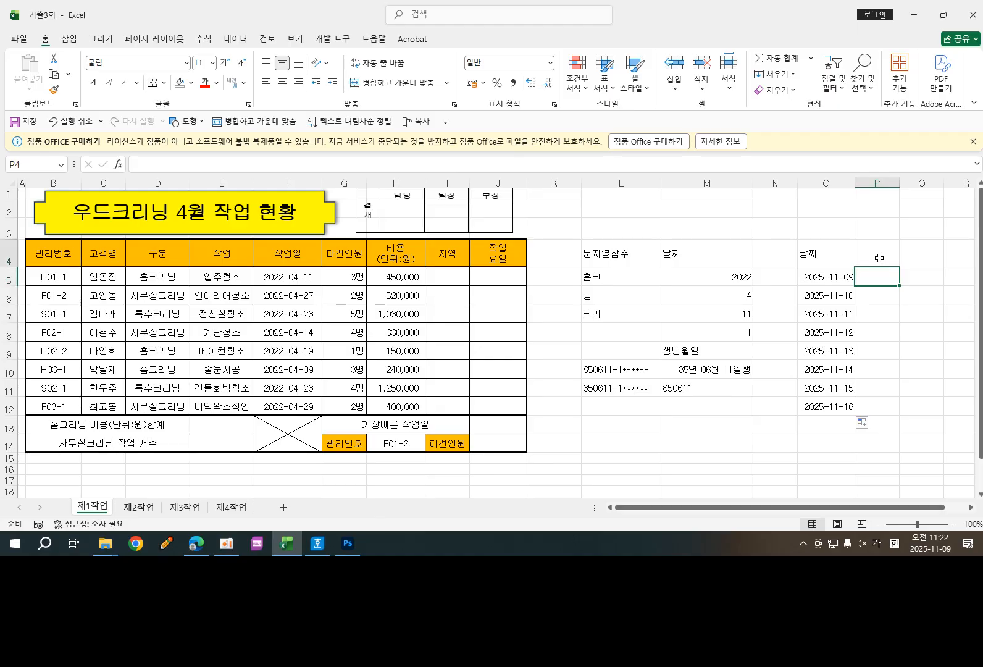
left_click(879, 258)
type("요일")
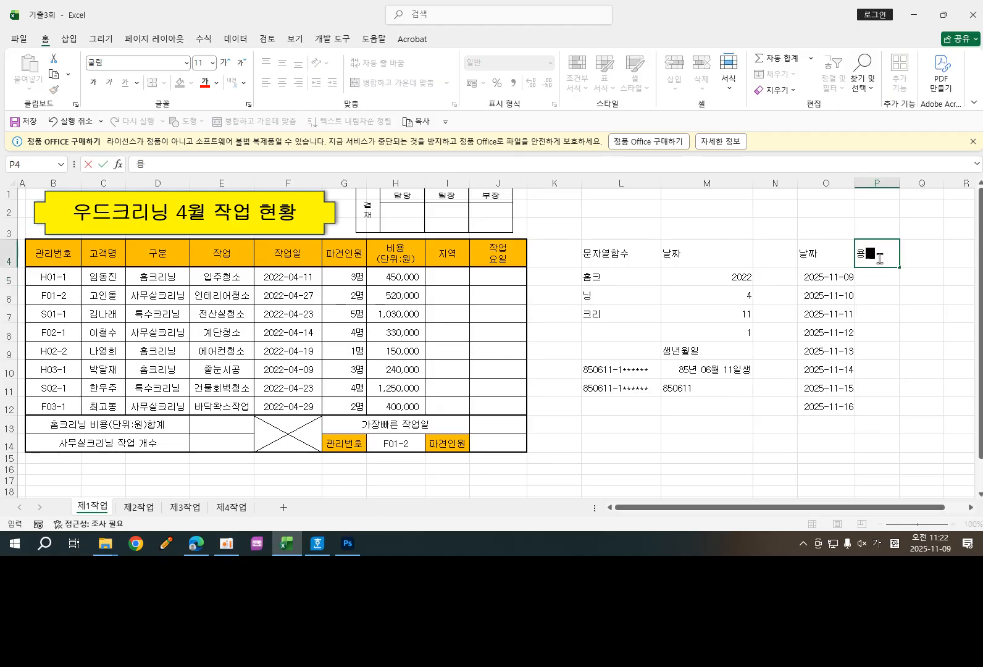
left_click(893, 343)
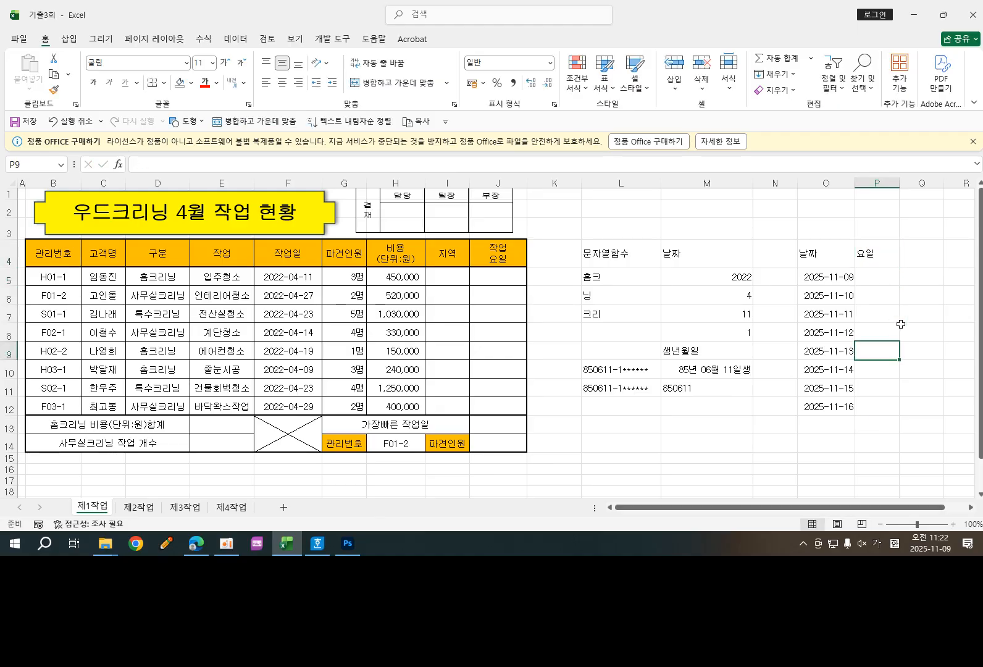
- Enter the formula =O5 in cell P5, fill it down to P12, and compare the last rows with column O
left_click(870, 279)
type("=")
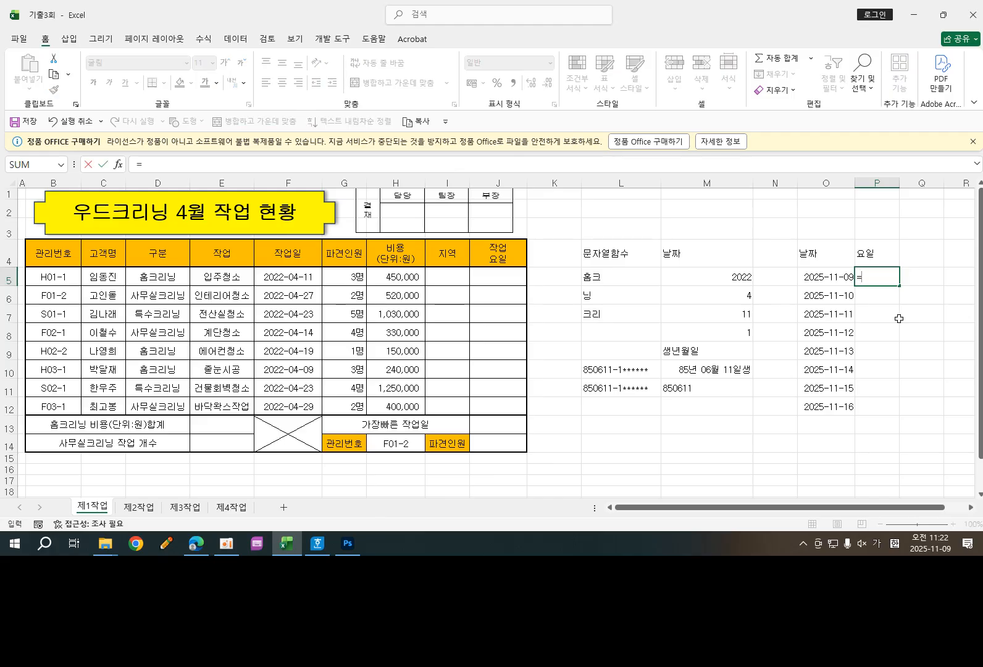
left_click(822, 277)
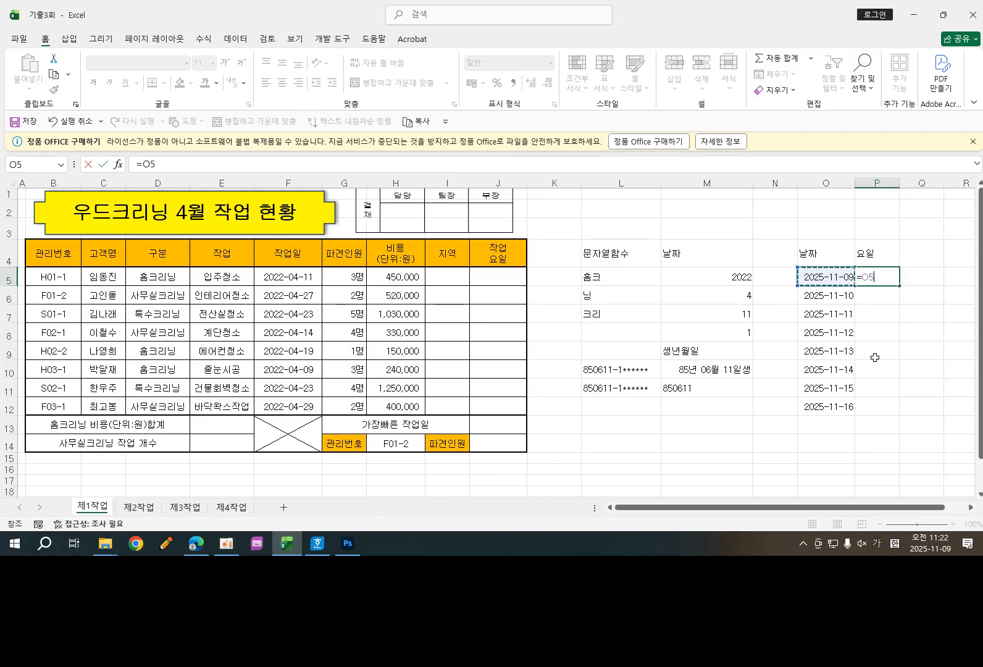
key("Return")
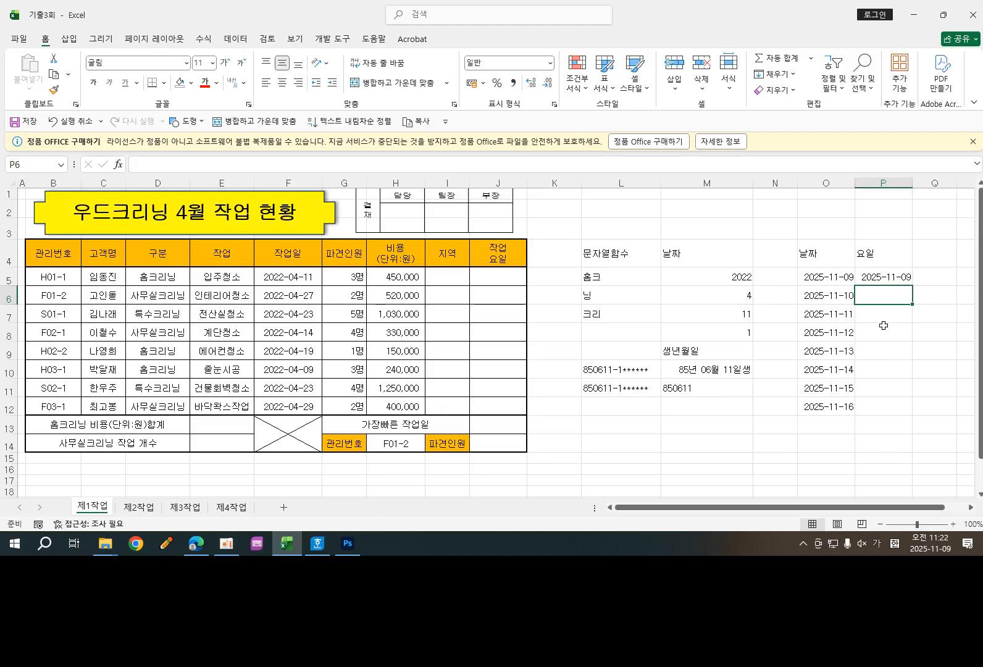
left_click(893, 279)
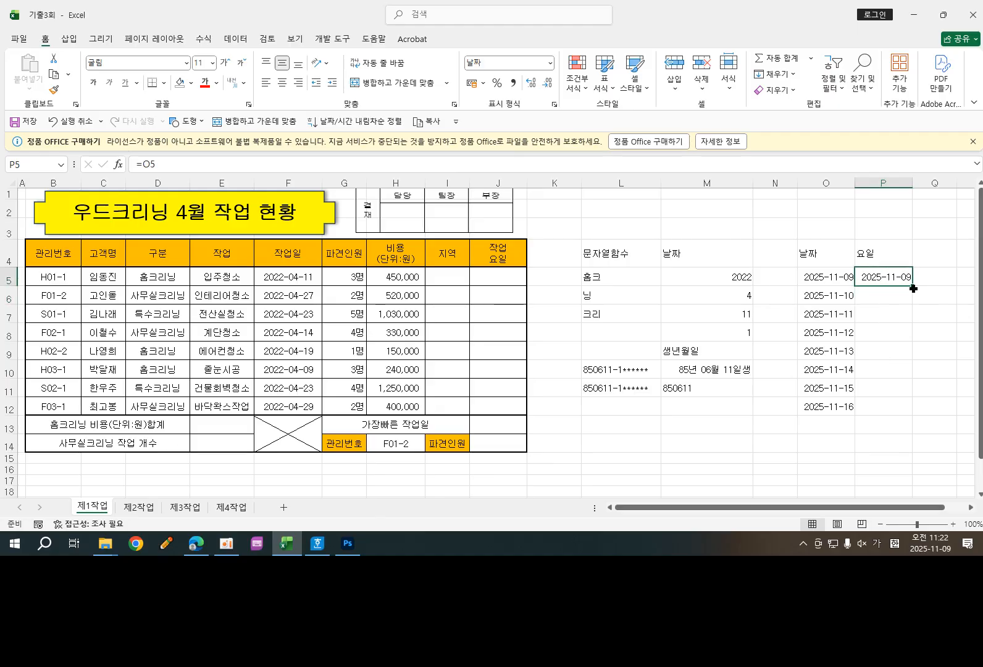
left_click_drag(913, 288, 908, 414)
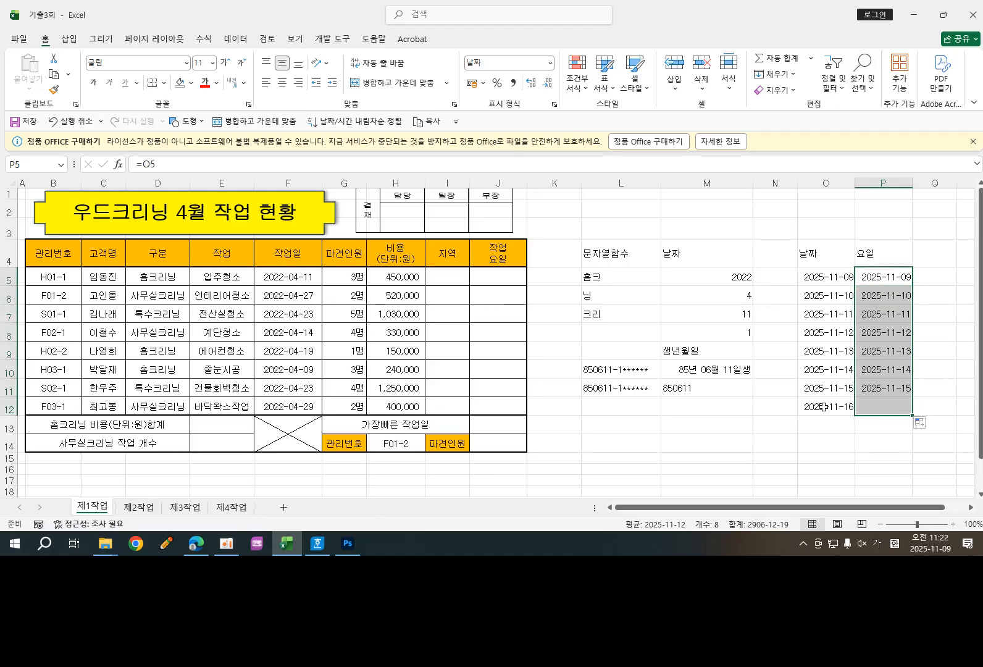
left_click(836, 408)
left_click(863, 407)
left_click(843, 388)
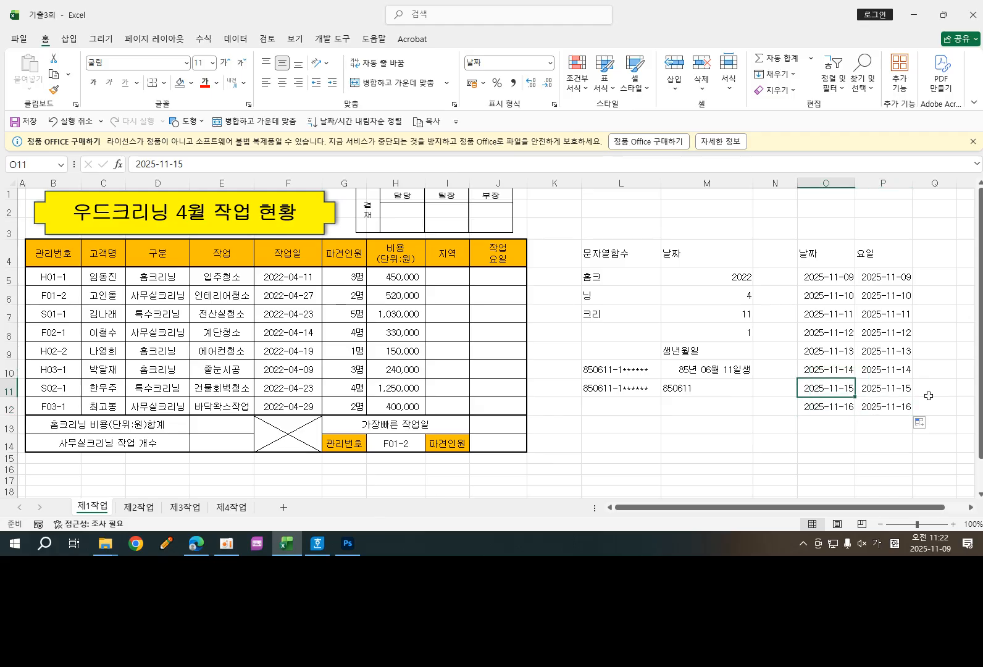
left_click(889, 389)
- Apply the custom number format aaaa to cells P5:P12 to show the weekdays in Korean
left_click_drag(890, 277, 896, 408)
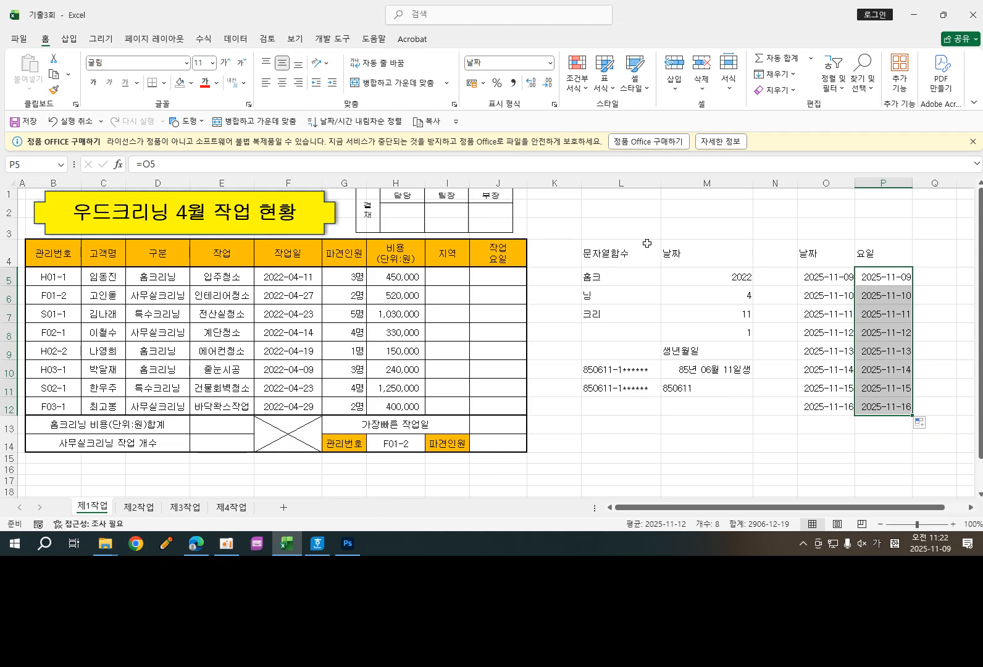
left_click(556, 109)
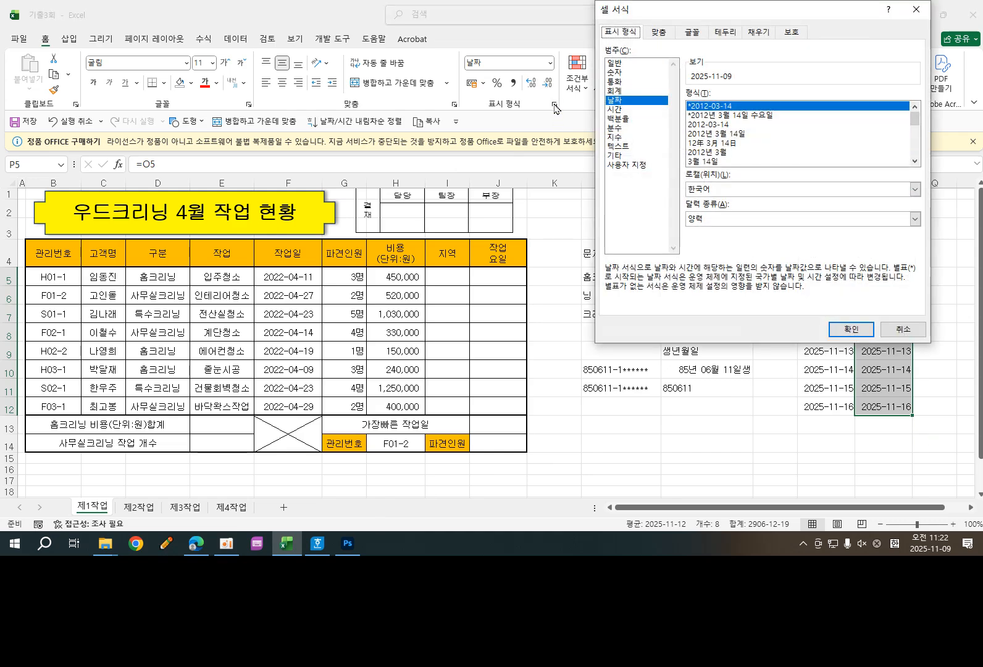
left_click(627, 166)
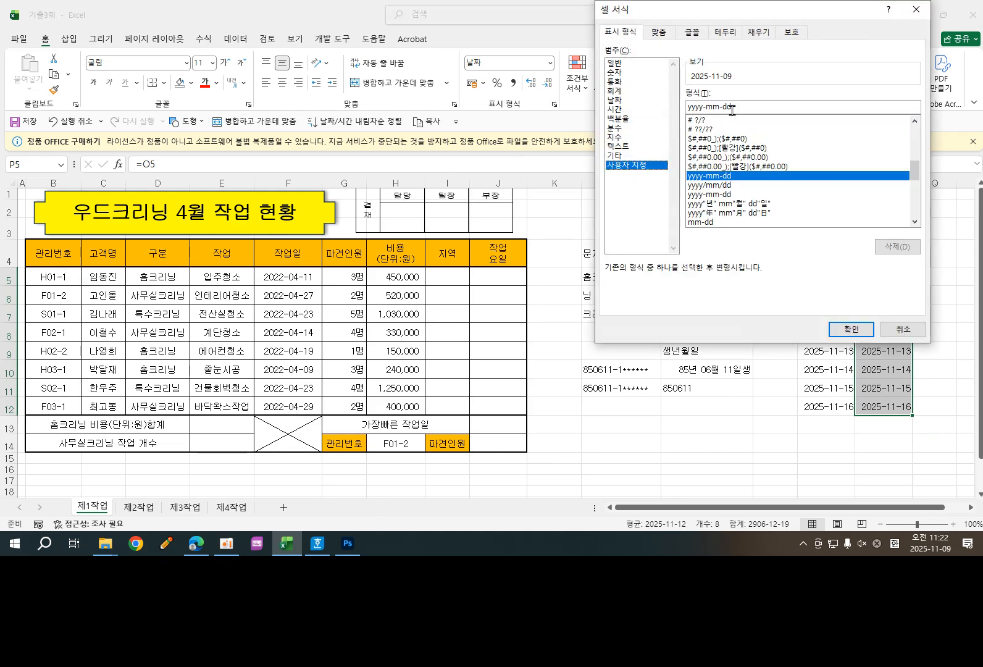
left_click_drag(732, 108, 677, 110)
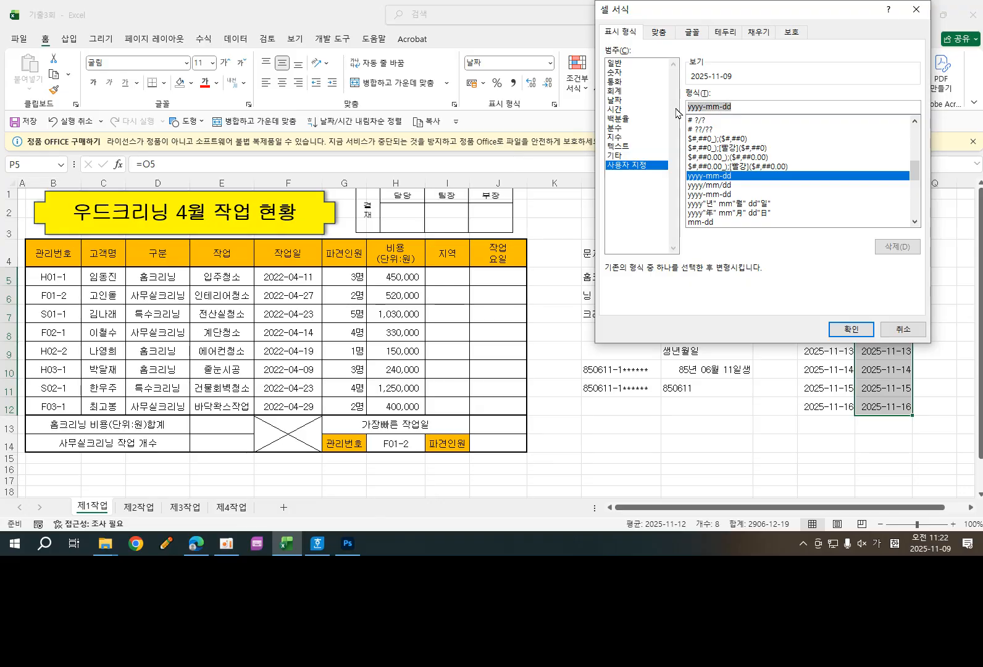
type("ㅁㅁ")
key("BackSpace")
key("BackSpace")
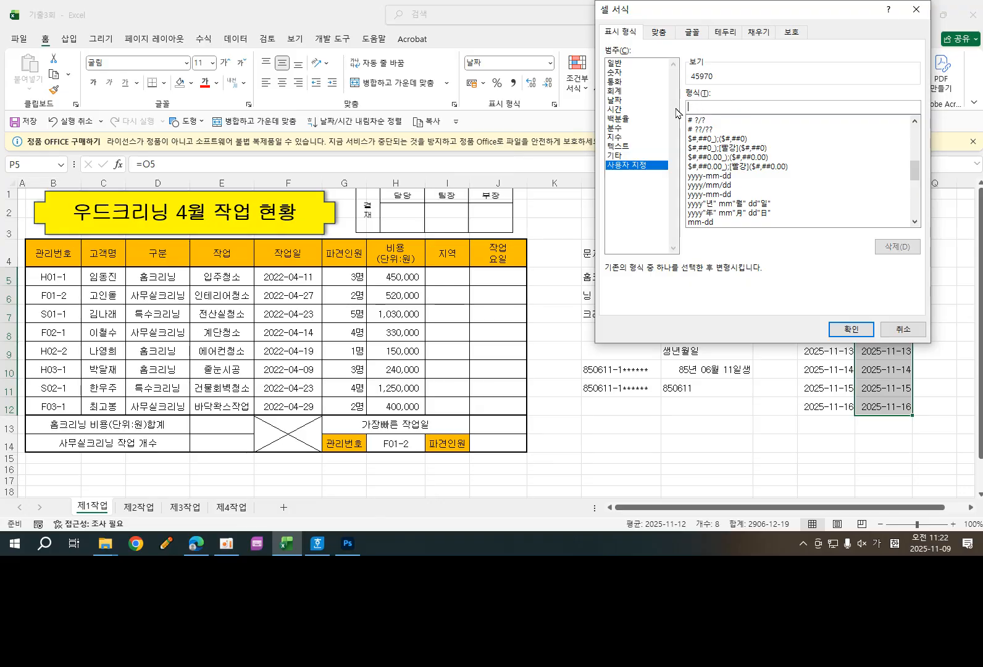
type("aaaa")
left_click(851, 328)
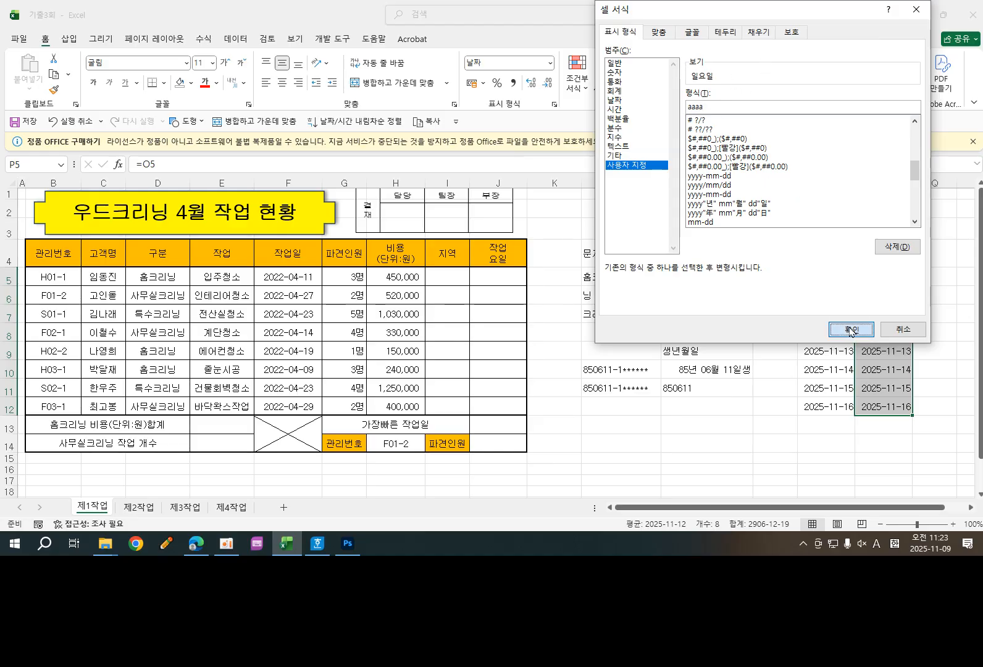
left_click(791, 440)
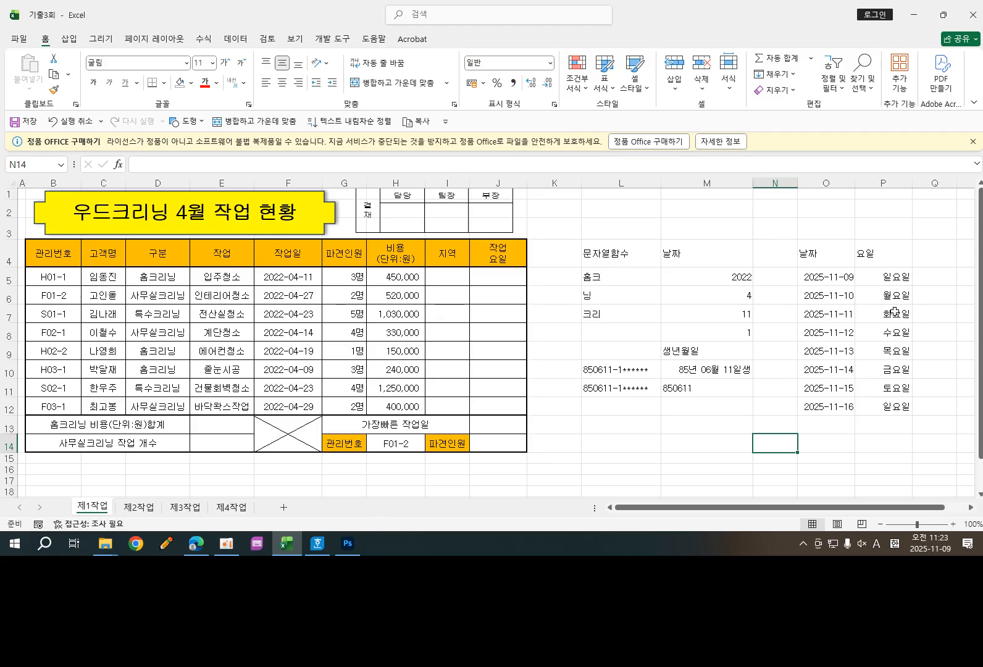
- Apply the custom number format dddd to cells P5:P12 to show the weekdays in English
left_click_drag(889, 278, 900, 409)
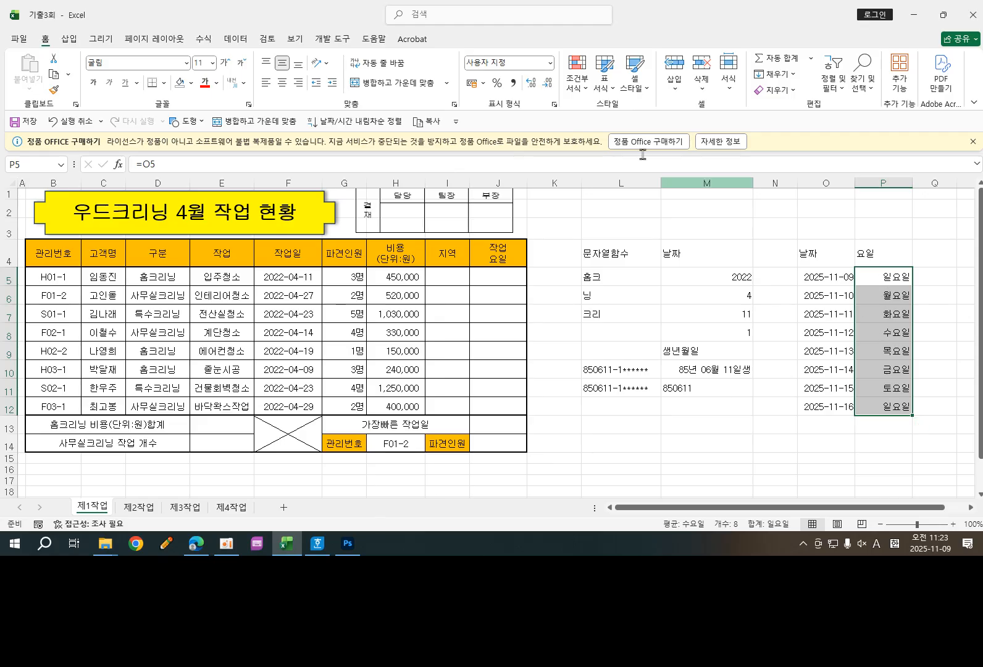
left_click(554, 104)
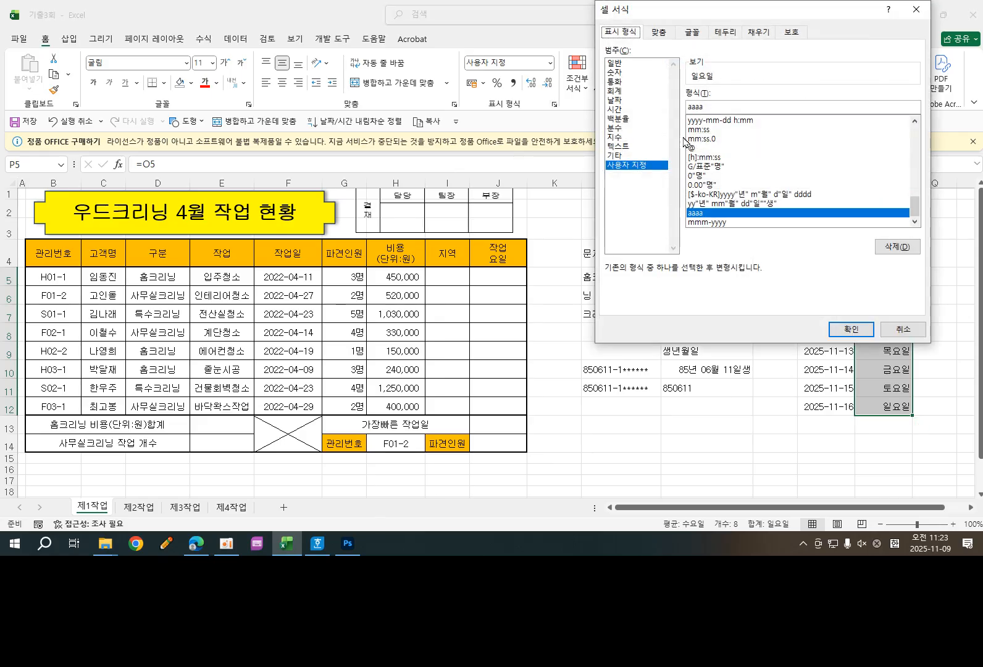
left_click_drag(707, 104, 685, 106)
type("dddd")
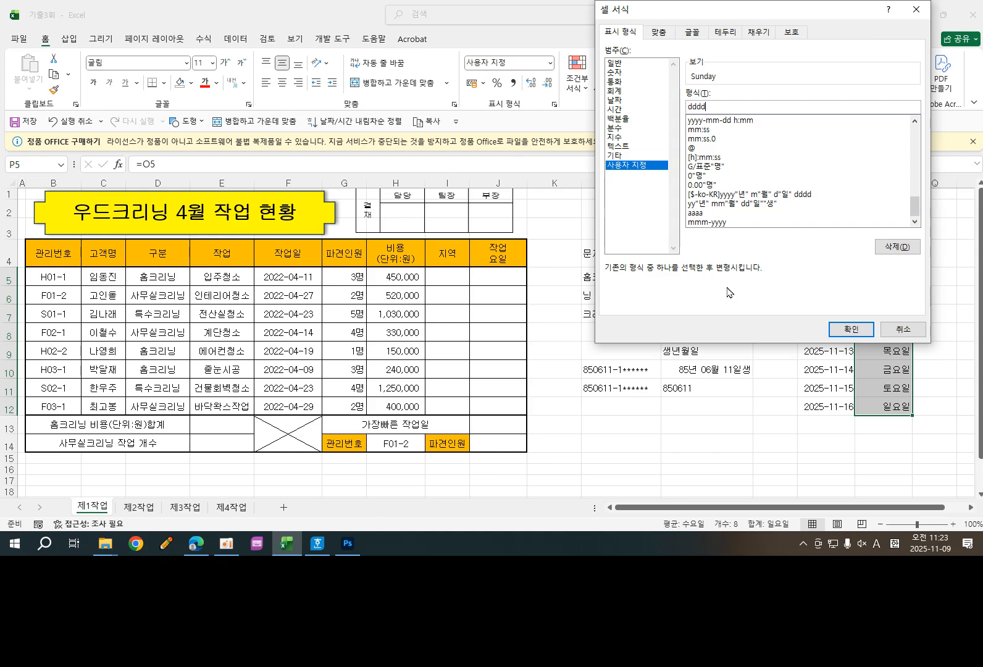
left_click(851, 329)
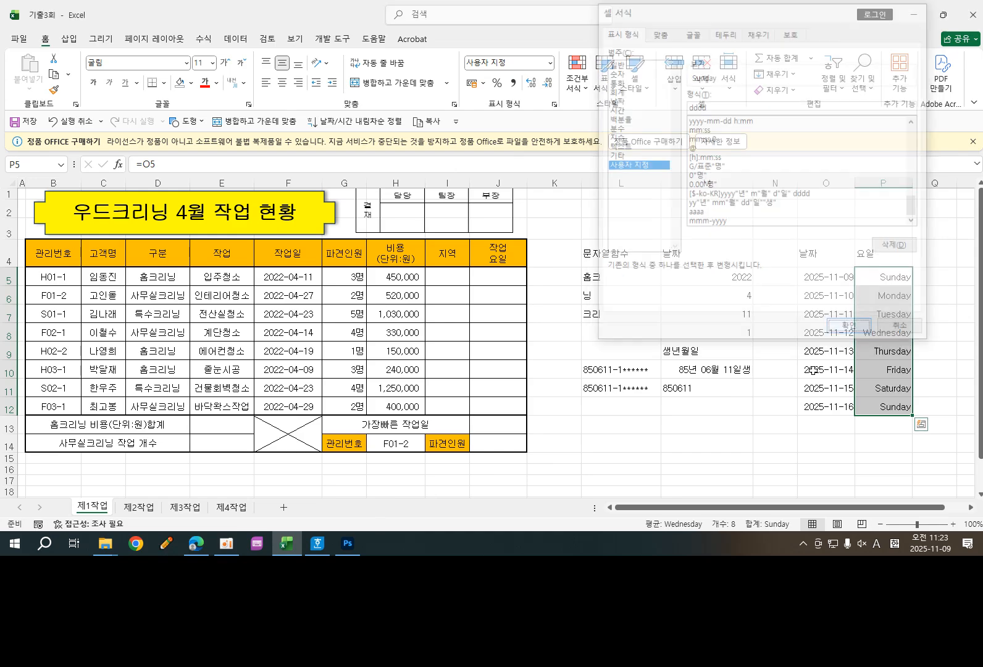
left_click(828, 426)
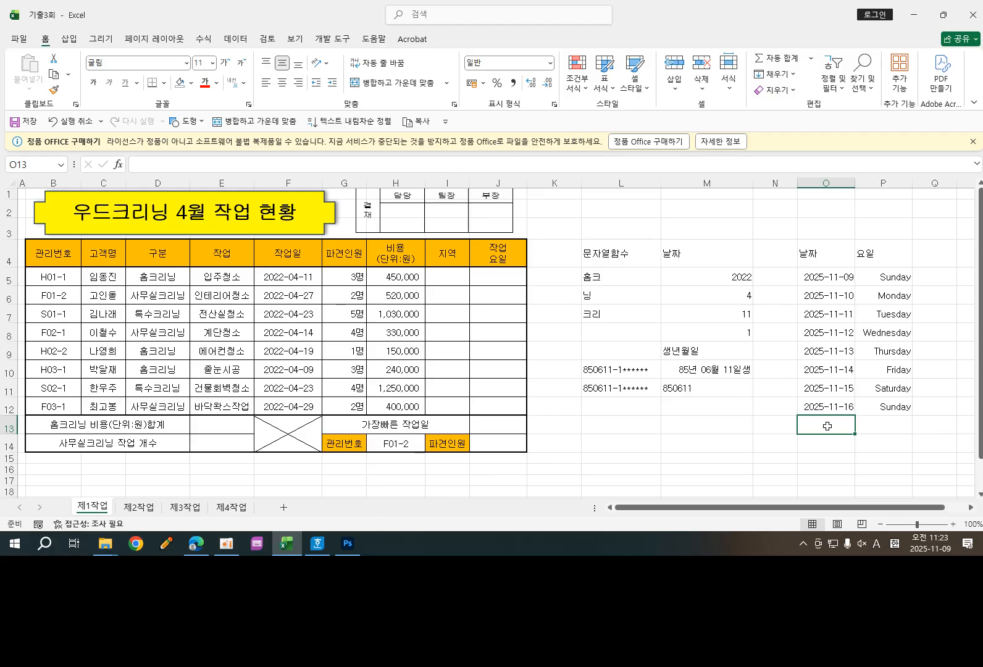
- Change the date in cell O5 to 2025-12-09 and fill it down as a daily series to O12
left_click(837, 282)
double_click(840, 276)
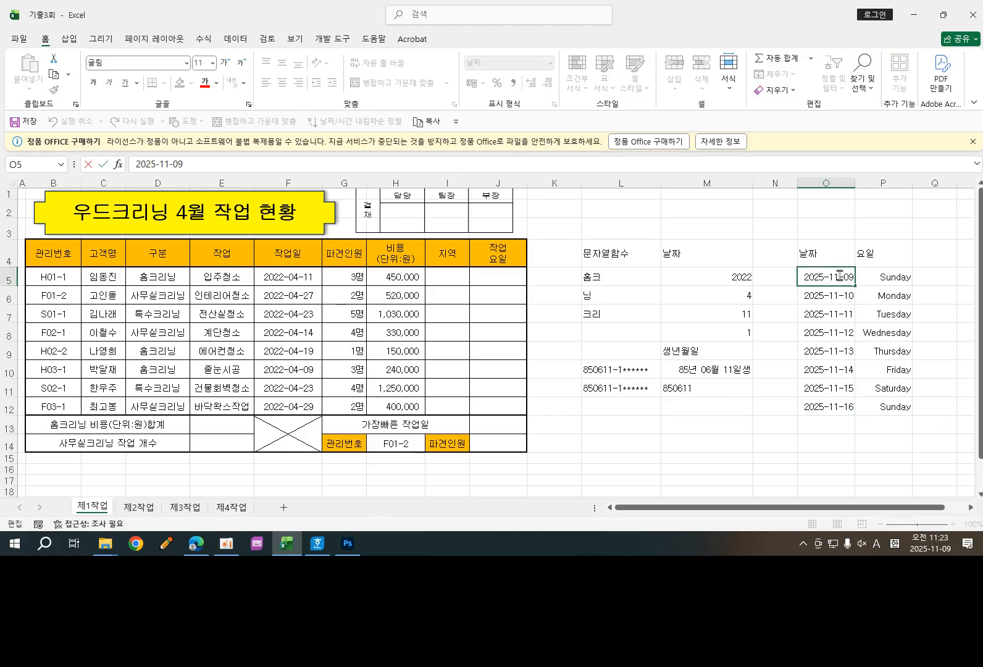
double_click(835, 276)
type("12")
left_click(828, 425)
left_click(851, 278)
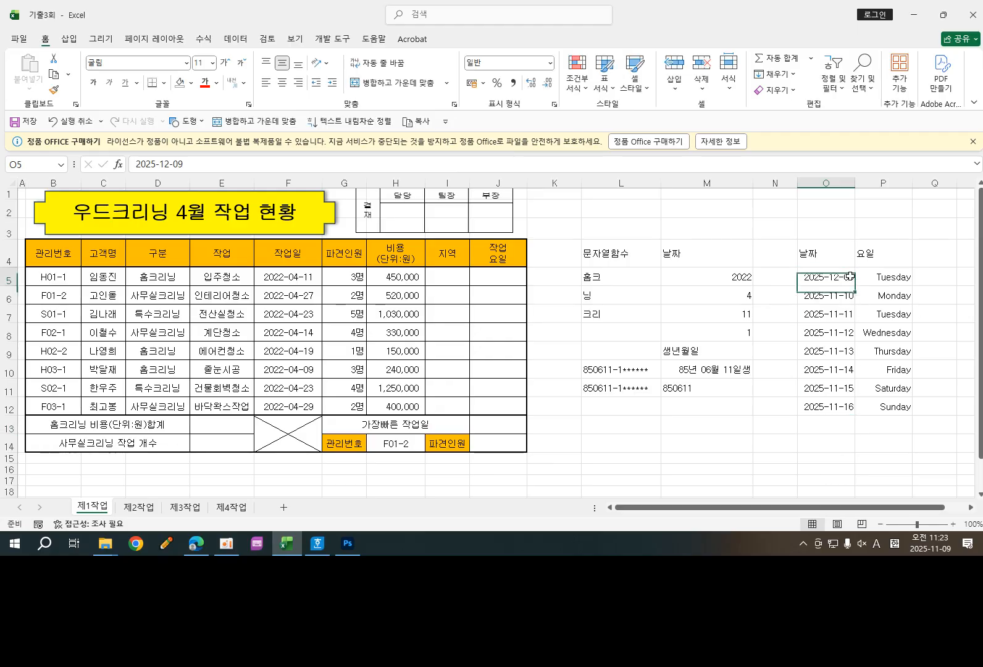
left_click_drag(856, 287, 831, 411)
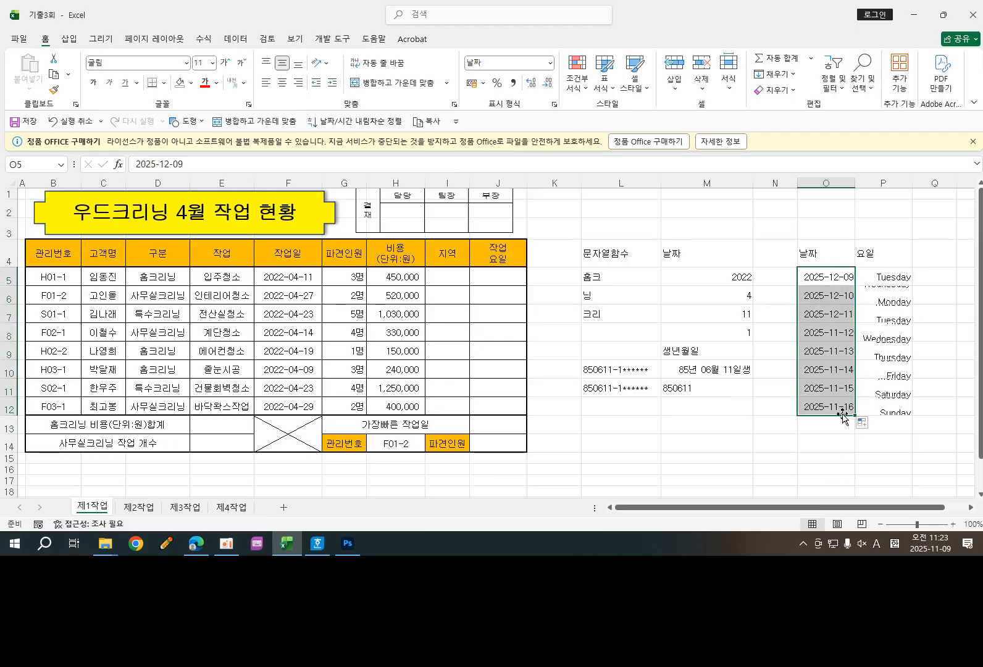
left_click(833, 444)
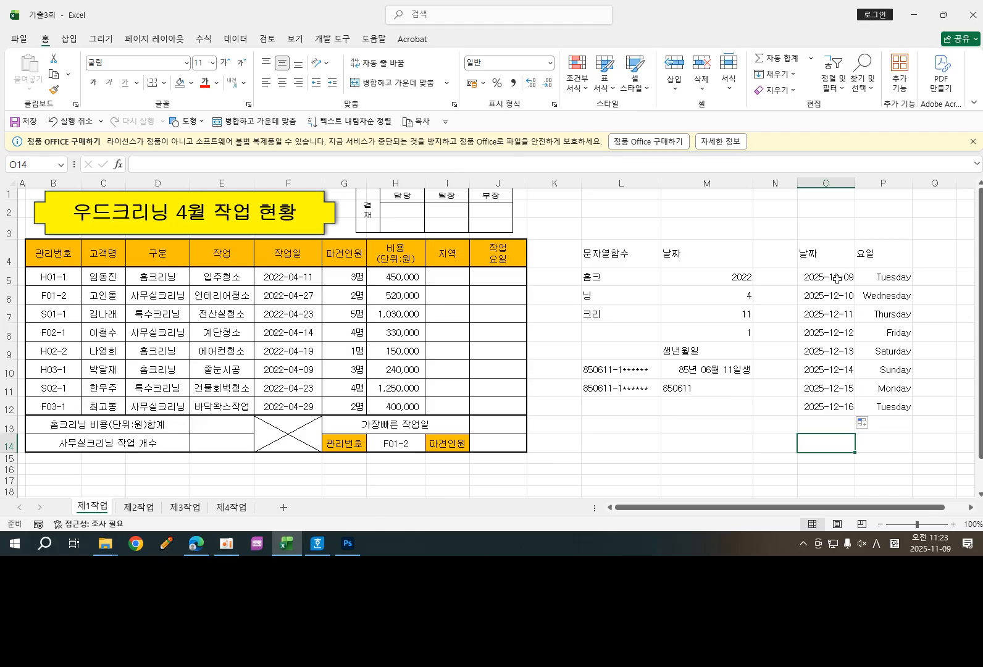
- Compare the last dates in column O with their weekdays in column P
left_click(761, 444)
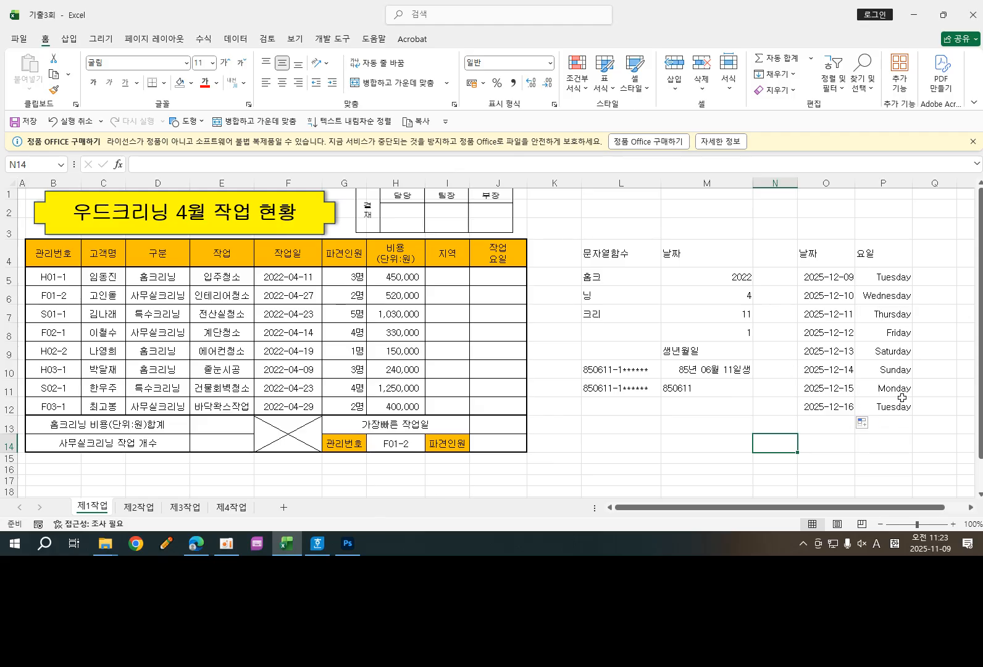
left_click(827, 410)
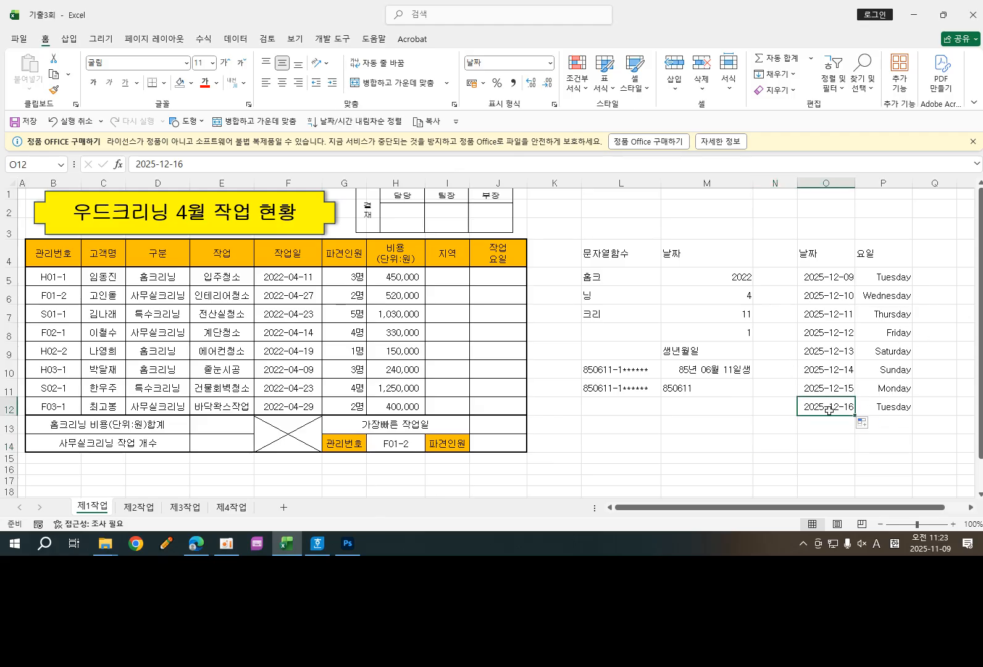
left_click(906, 410)
left_click(876, 385)
key("Left")
key("Up")
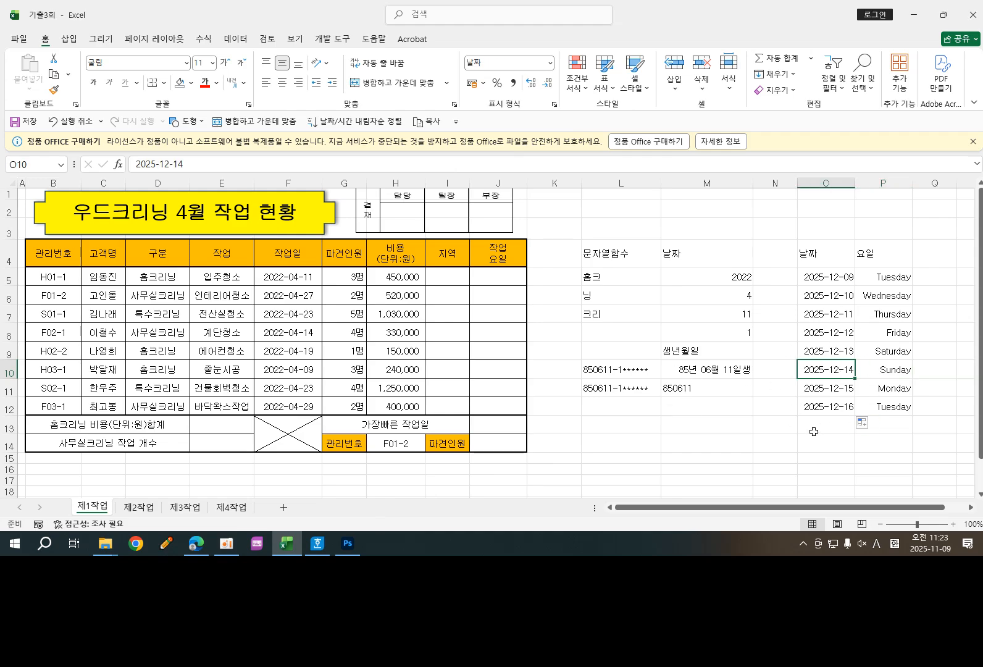
- Review how the DATE formula in cell M10 builds the birth date from the value in L10
left_click(682, 370)
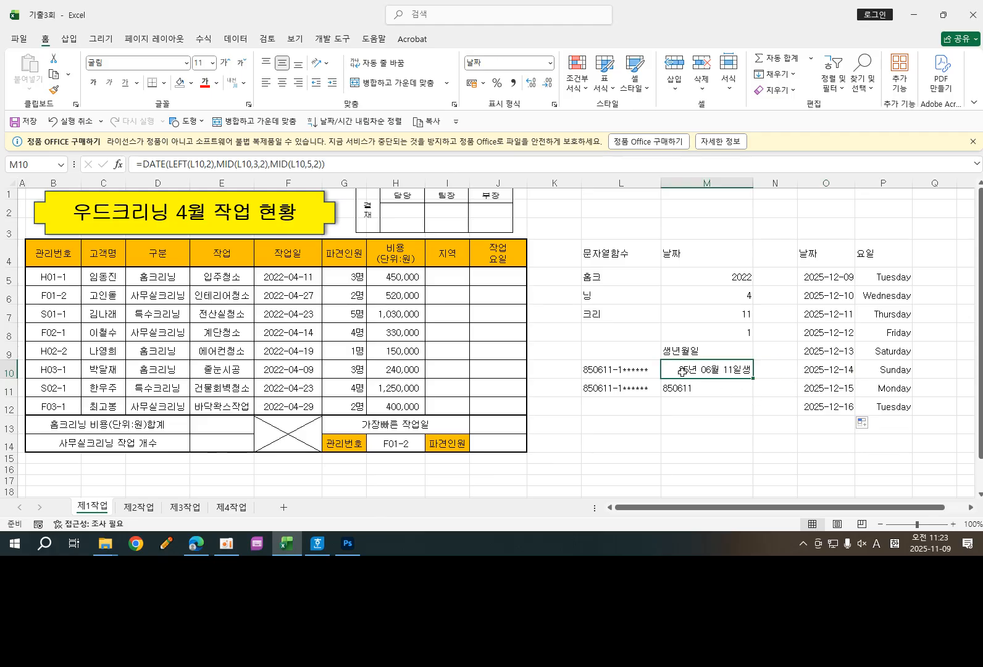
left_click(596, 370)
left_click(696, 369)
double_click(695, 370)
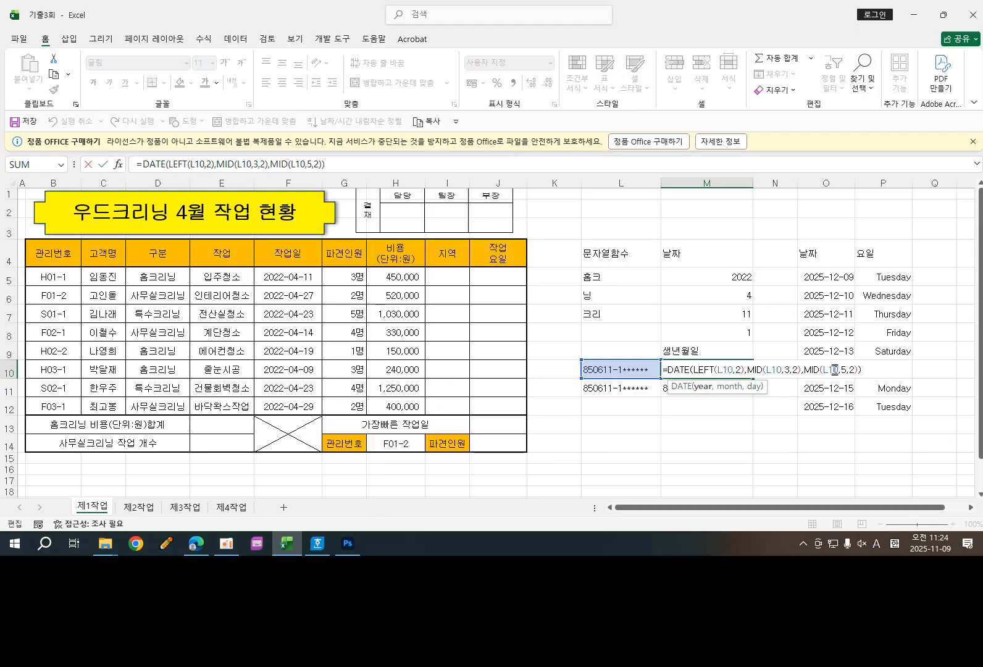
left_click(867, 369)
left_click(822, 444)
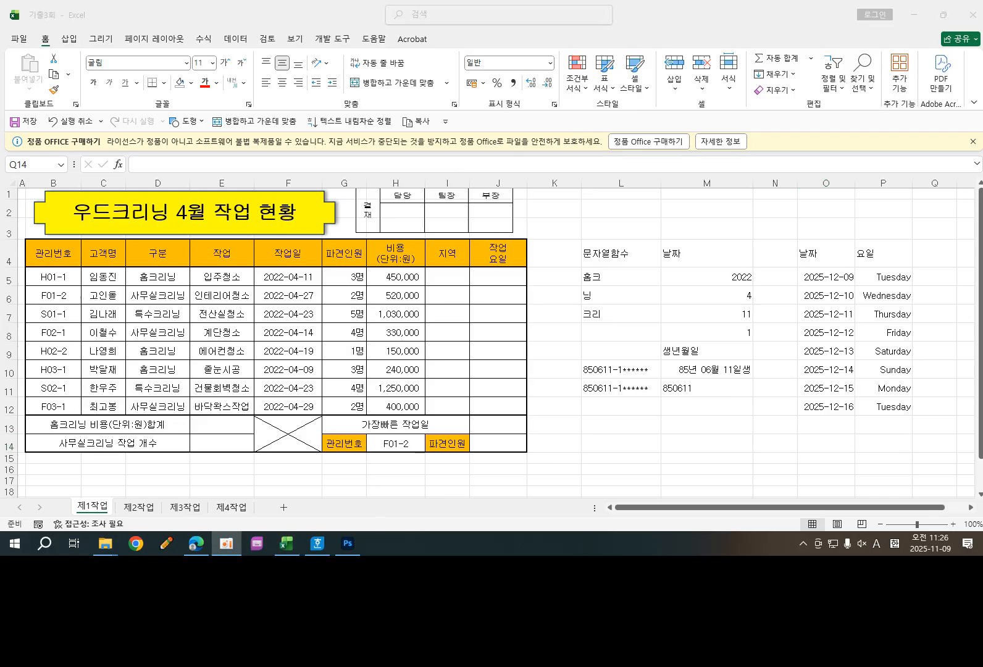
- Return to the workbook and delete the contents of the date and weekday columns, O4:P12
key("alt+Tab")
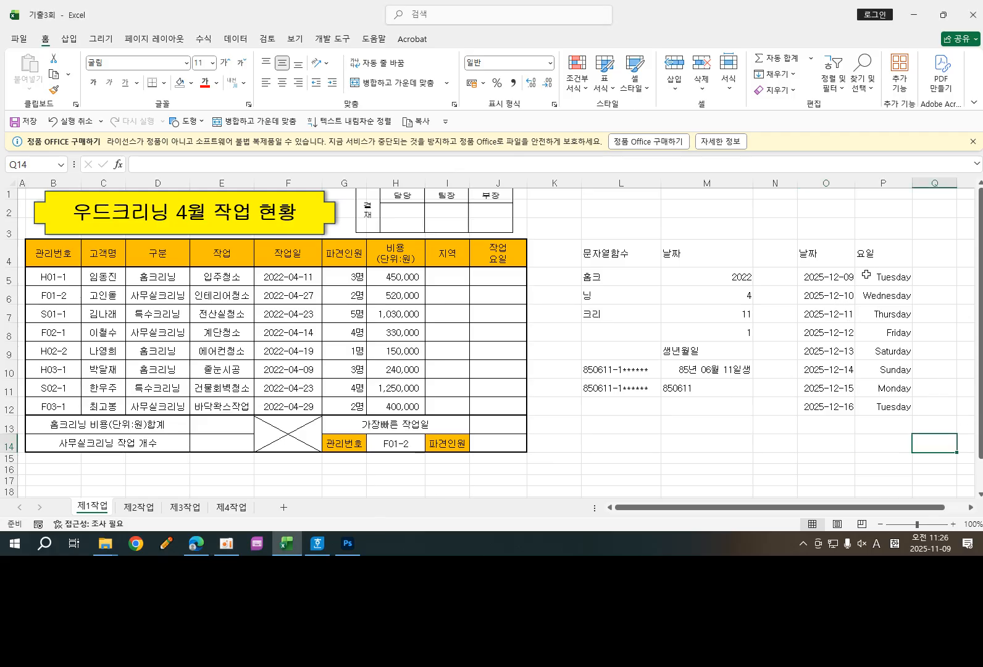
left_click_drag(880, 245, 893, 393)
left_click_drag(814, 247, 905, 408)
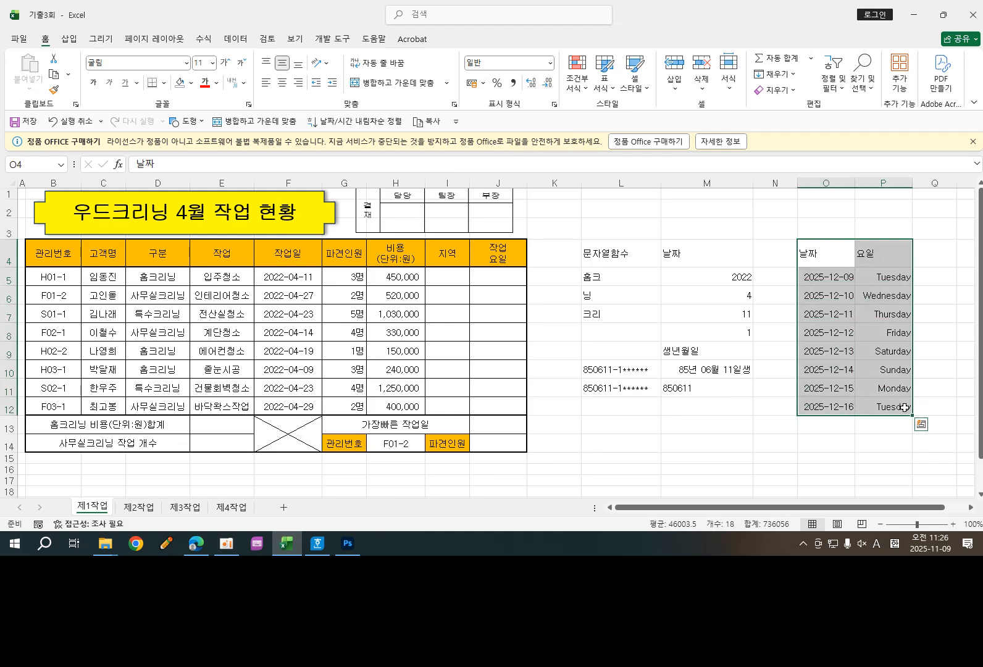
key("Delete")
- Enter the heading 통계 in cell N4 and widen column N
left_click(771, 257)
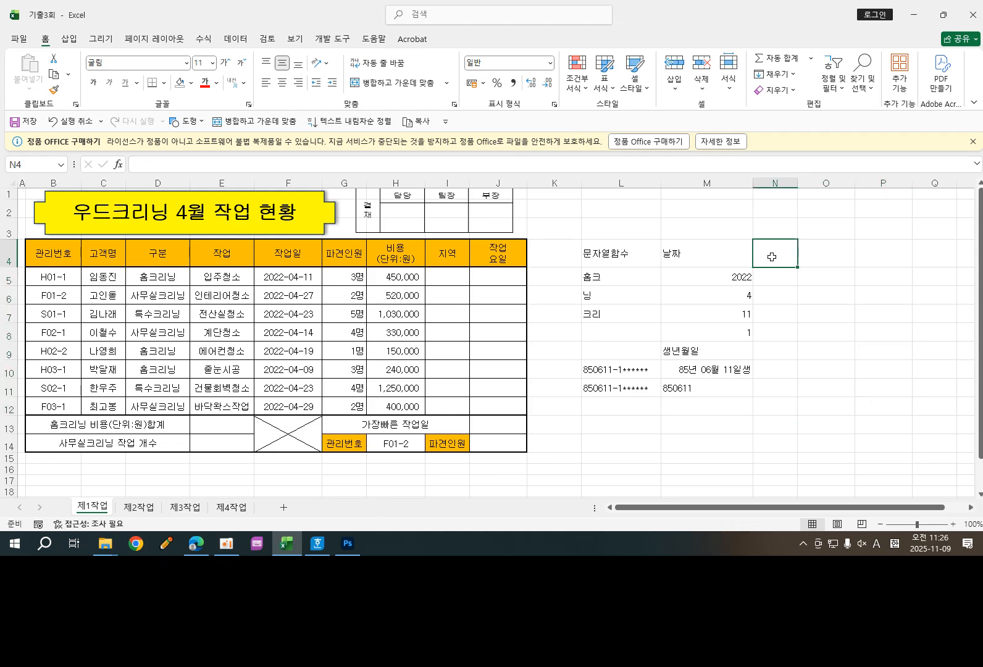
type("xhd")
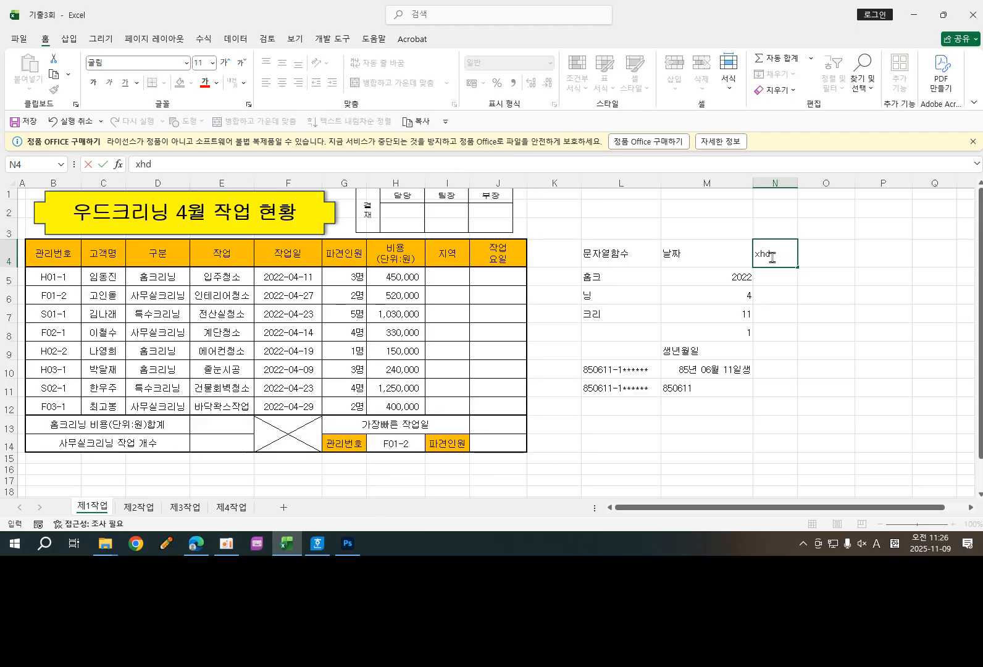
type("통계")
left_click(781, 283)
left_click_drag(800, 182, 816, 184)
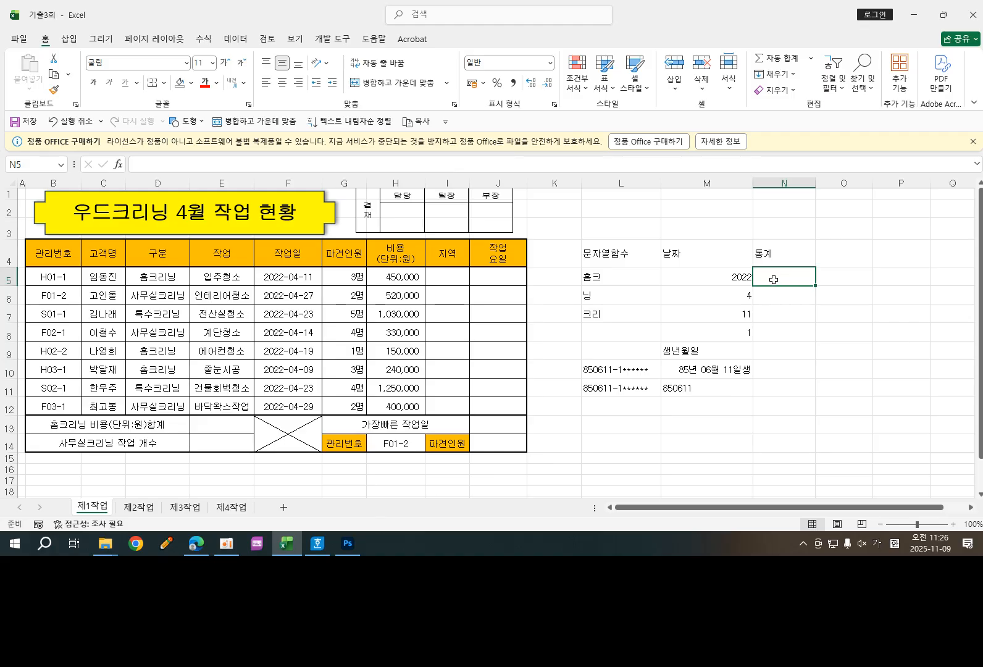
type("=")
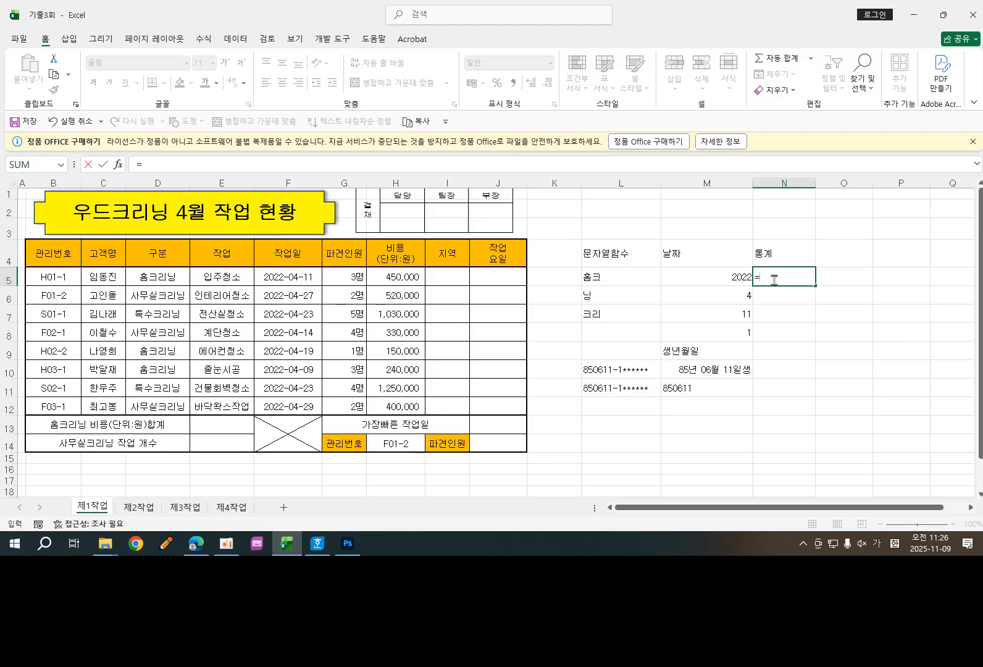
left_click(733, 280)
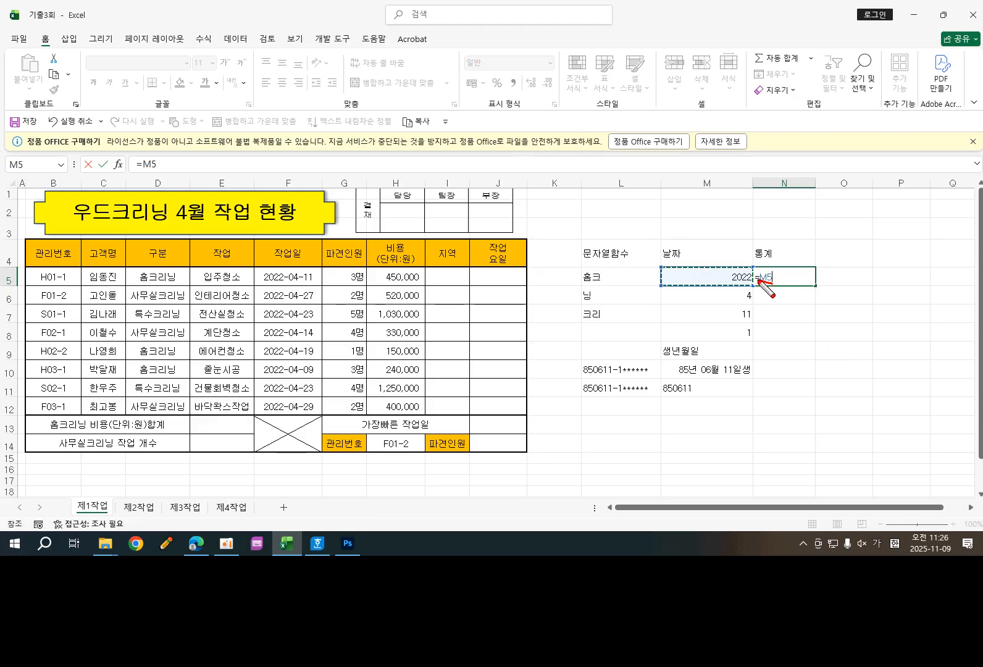
mouse_move(766, 279)
left_mouse_down()
mouse_move(752, 269)
mouse_move(767, 278)
left_mouse_up()
key("Escape")
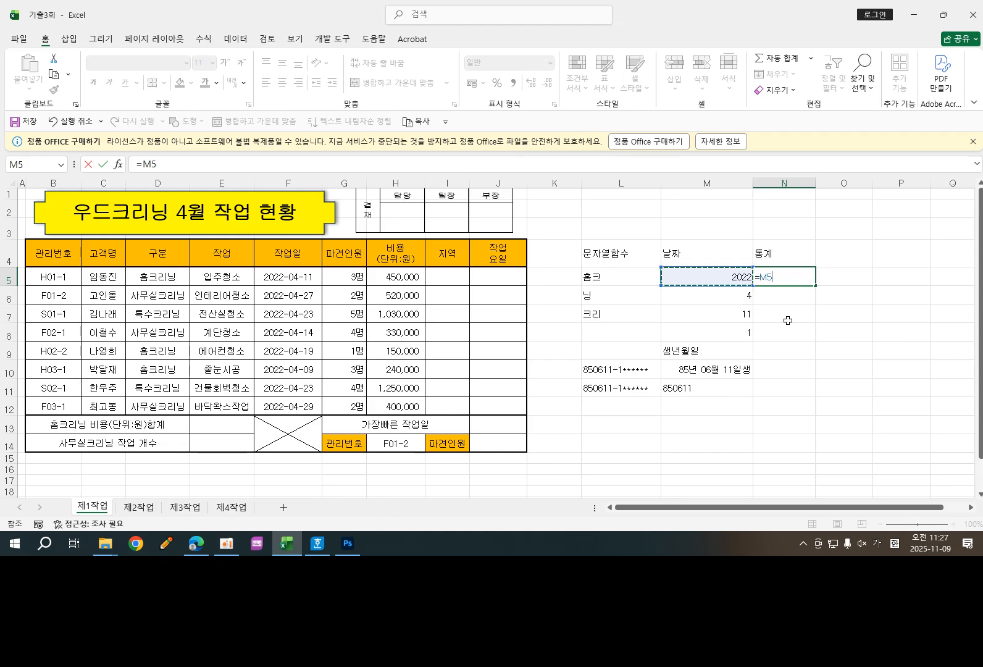
left_click_drag(815, 286, 820, 296)
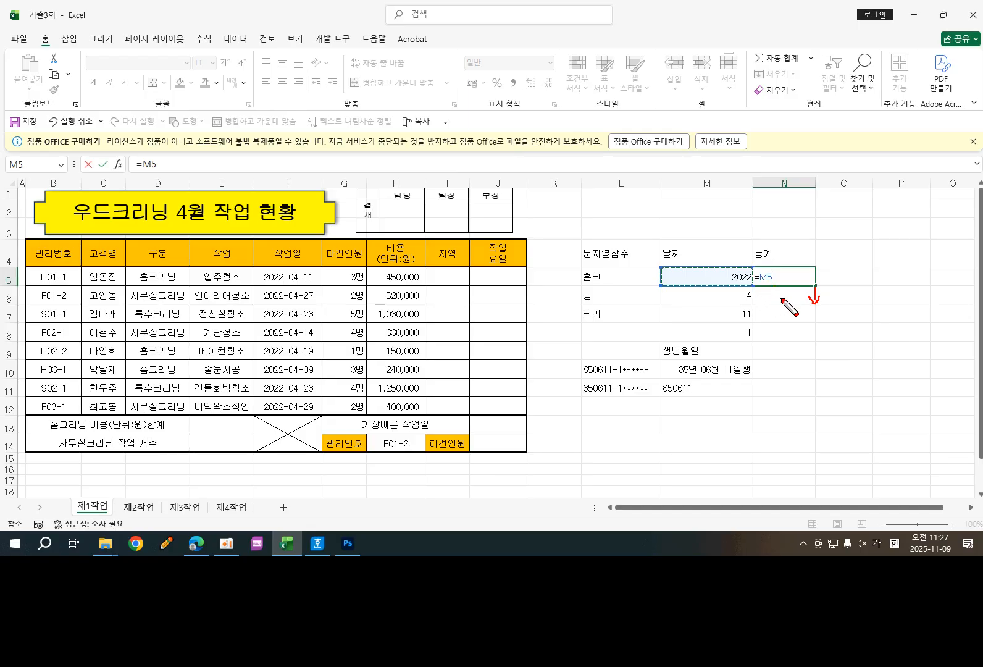
mouse_move(762, 289)
left_mouse_down()
mouse_move(762, 302)
mouse_move(784, 302)
mouse_move(834, 282)
mouse_move(826, 289)
left_mouse_up()
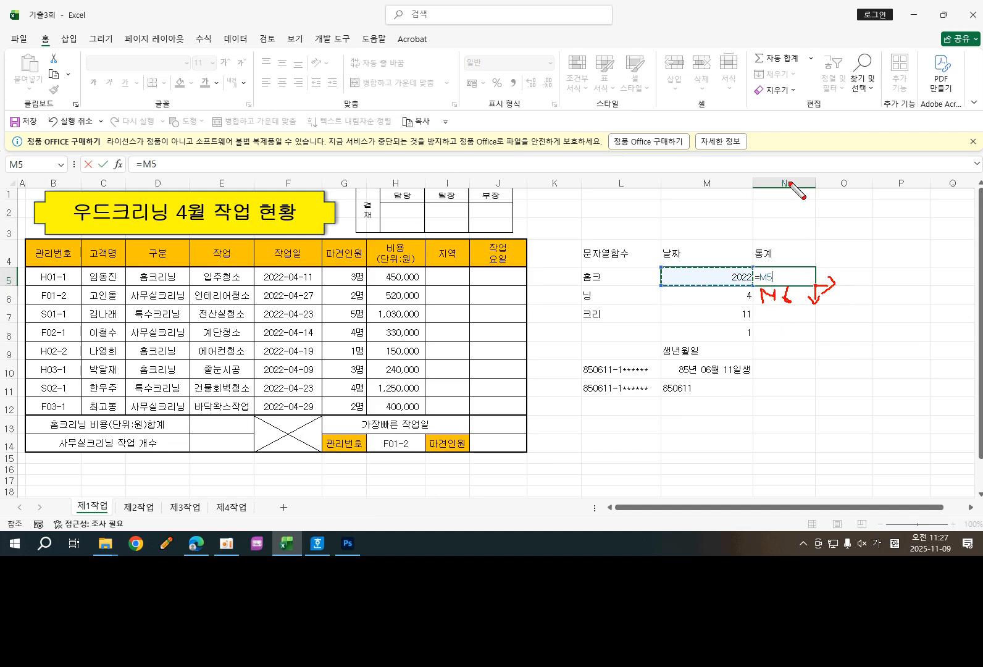
mouse_move(823, 269)
left_mouse_down()
mouse_move(826, 284)
mouse_move(833, 271)
mouse_move(851, 279)
mouse_move(838, 286)
left_mouse_up()
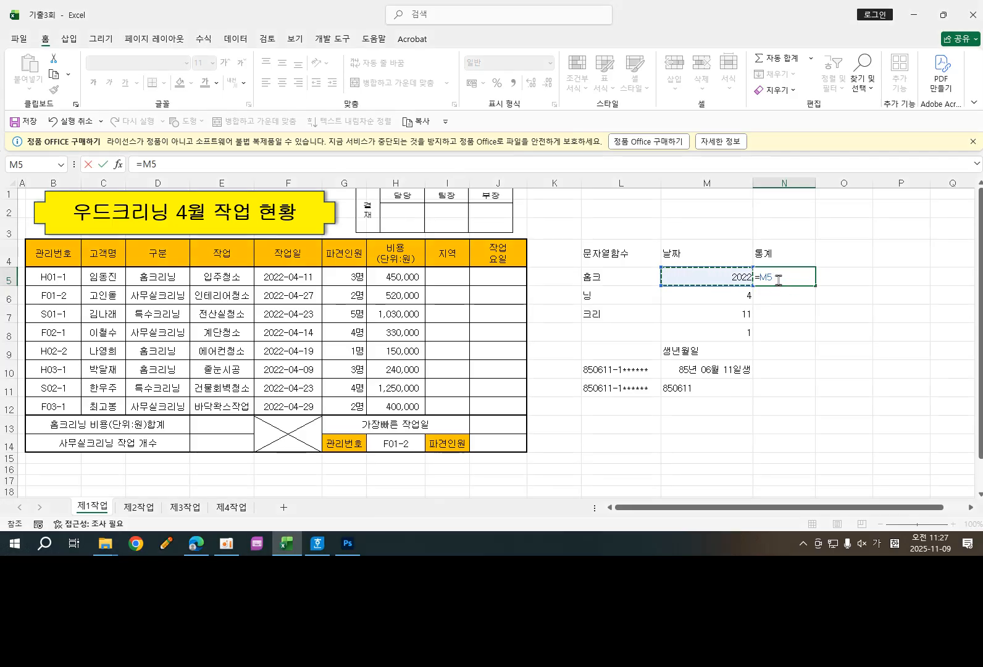
key("BackSpace")
key("BackSpace")
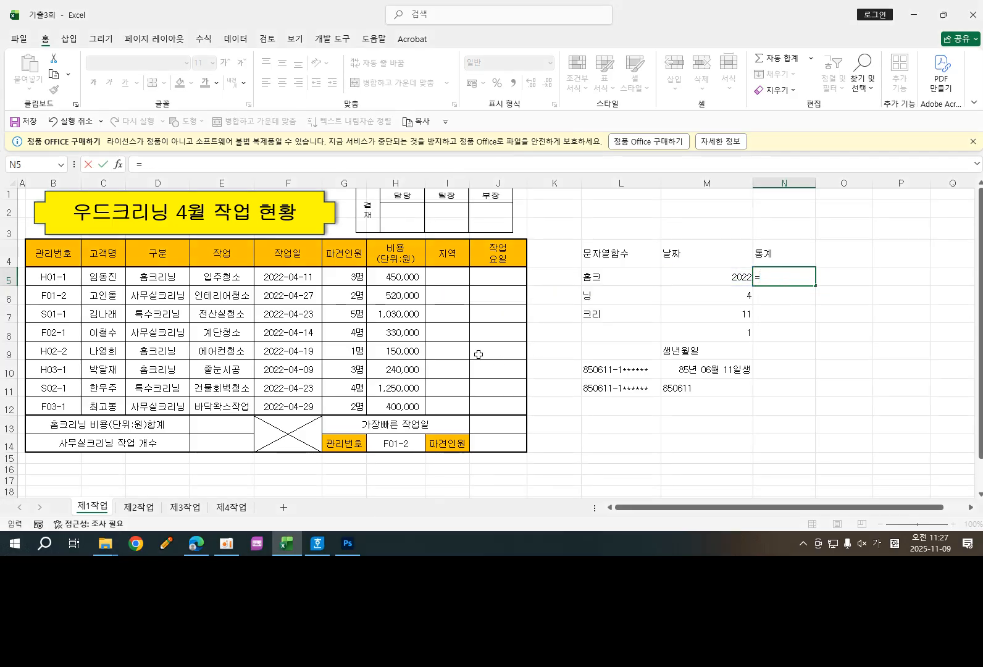
- Reference the cost range H5:H12 in cell N5's formula and annotate the reference shifted one row down as H6:H13
left_click(402, 276)
left_click_drag(402, 276, 402, 407)
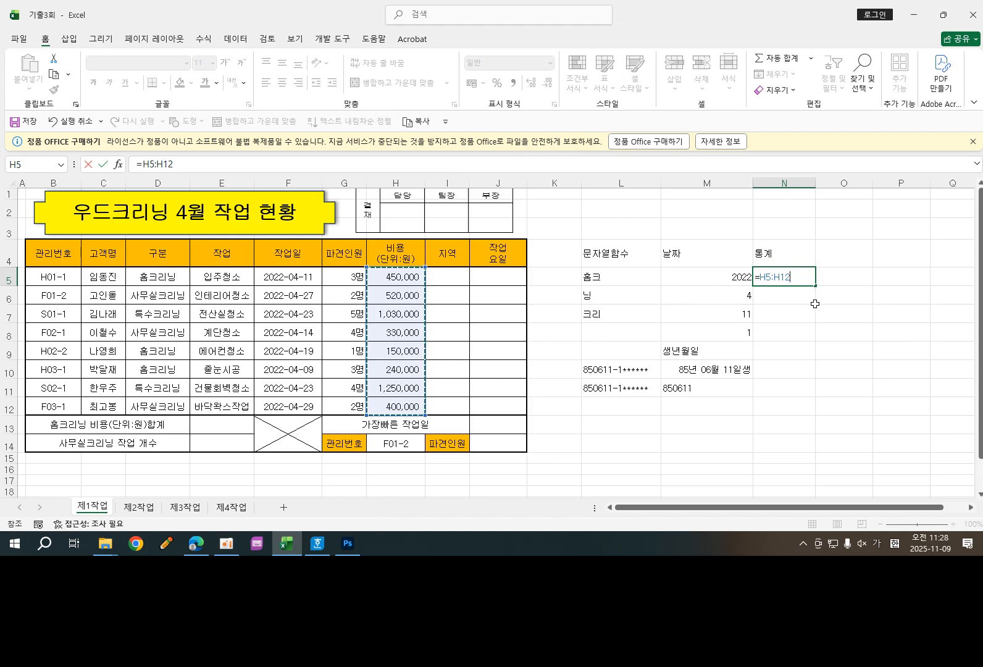
left_click_drag(817, 288, 819, 290)
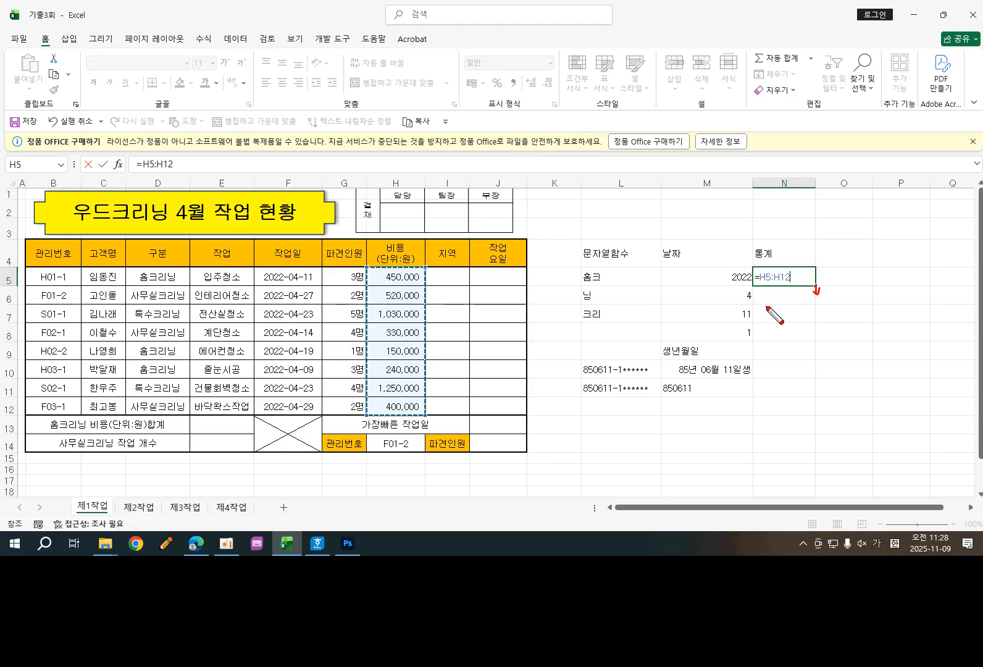
mouse_move(762, 292)
left_mouse_down()
mouse_move(761, 304)
mouse_move(794, 295)
mouse_move(808, 298)
mouse_move(803, 305)
left_mouse_up()
left_click(781, 294)
left_click(781, 301)
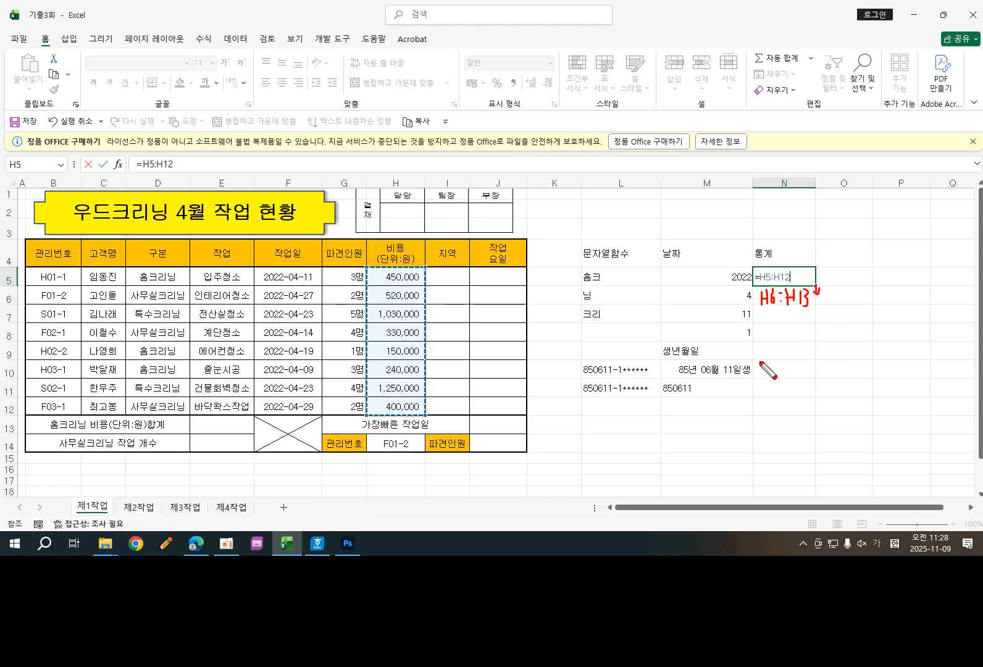
- Outline the range shifted down in the cost column, annotate the reference shifted right as I5:I12, and discard the markings and N5's formula
mouse_move(370, 286)
left_mouse_down()
mouse_move(422, 289)
mouse_move(422, 426)
mouse_move(413, 435)
mouse_move(366, 407)
mouse_move(366, 359)
left_mouse_up()
left_click_drag(368, 289, 366, 358)
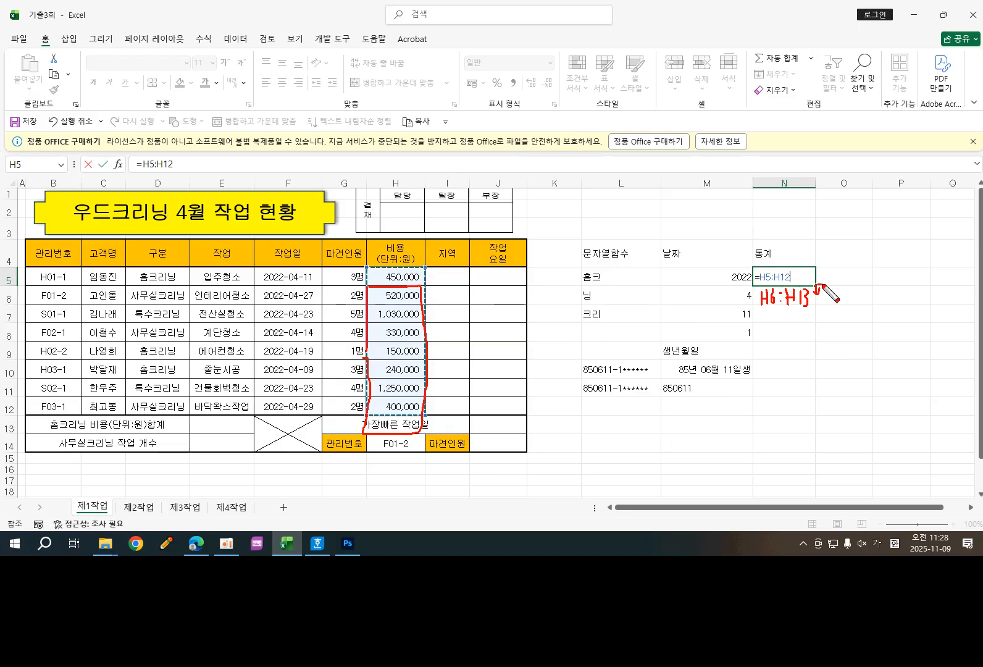
left_click_drag(822, 285, 824, 288)
left_click_drag(828, 274, 838, 287)
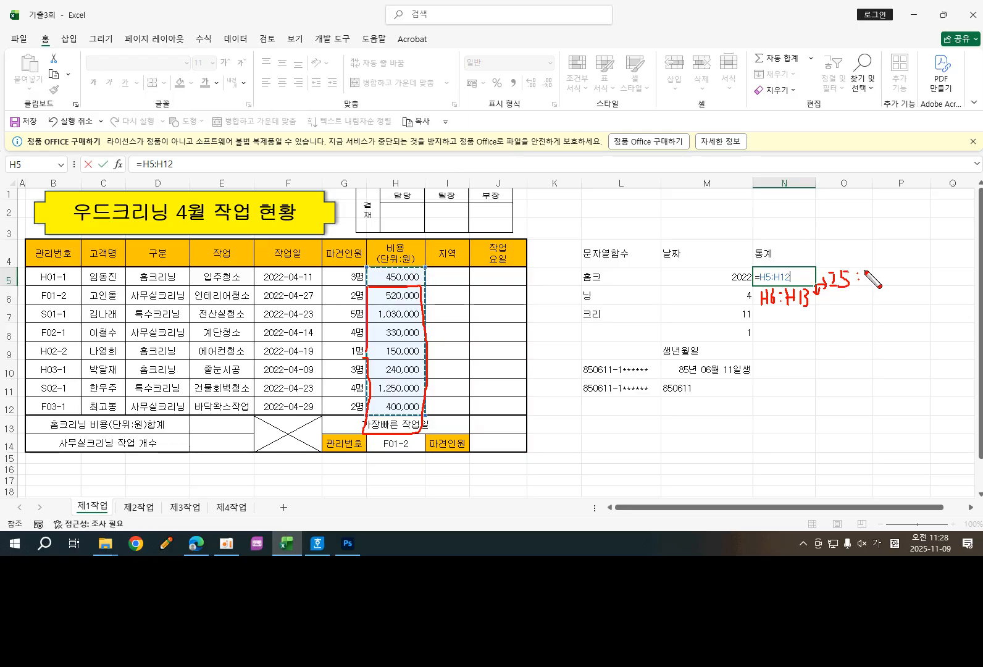
mouse_move(865, 270)
left_mouse_down()
mouse_move(891, 272)
mouse_move(878, 287)
mouse_move(935, 288)
left_mouse_up()
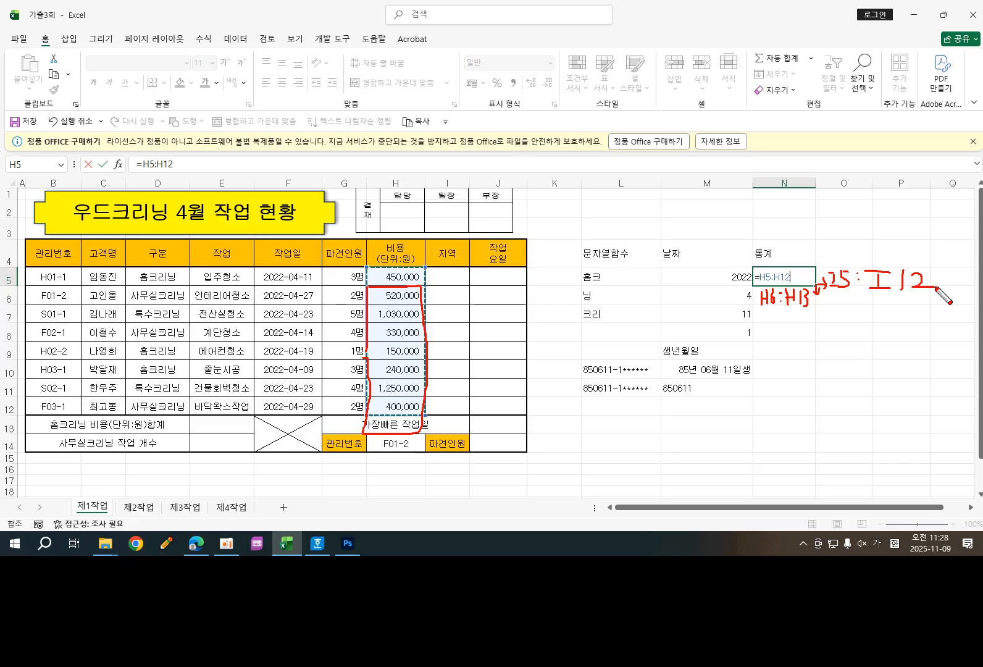
key("Escape")
key("Escape")
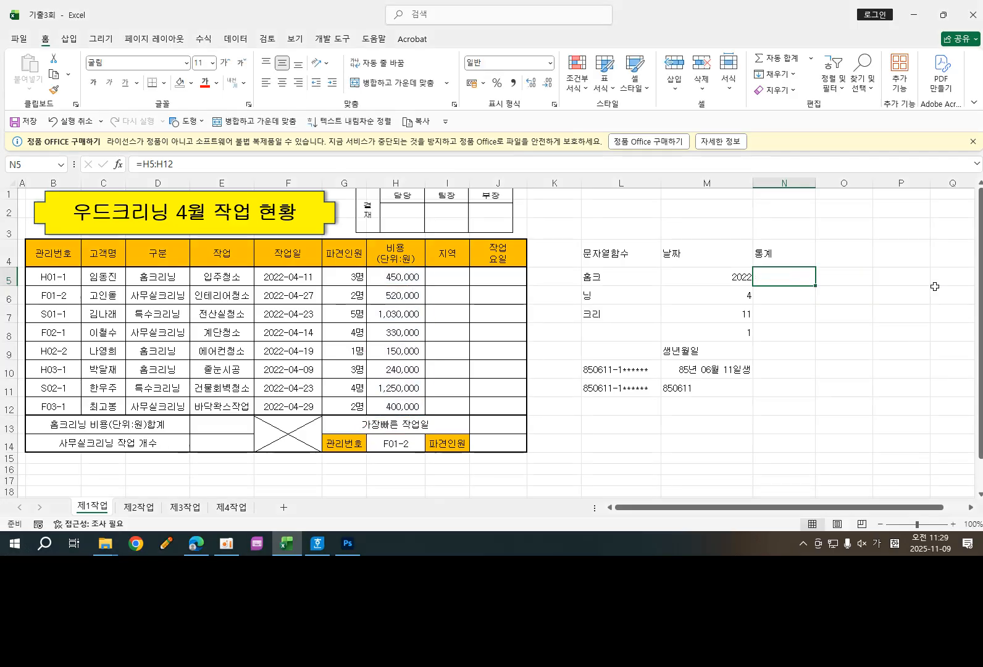
- Enter =RANK.EQ(H5,H5:H12,0) in cell N5 to rank the first cost in descending order
left_click(787, 315)
left_click(772, 277)
type("=")
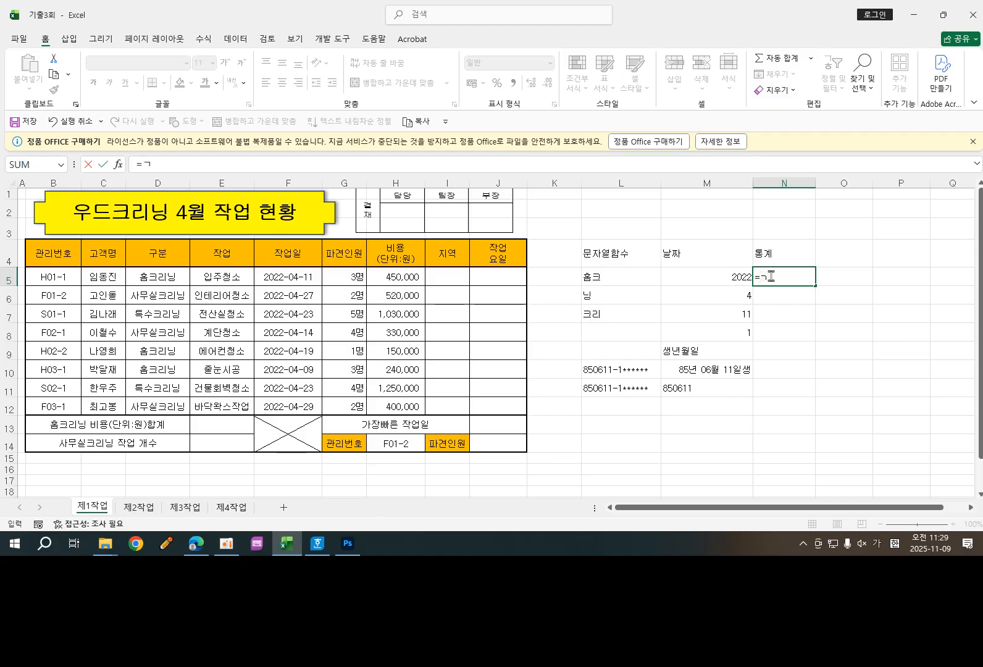
type("ra")
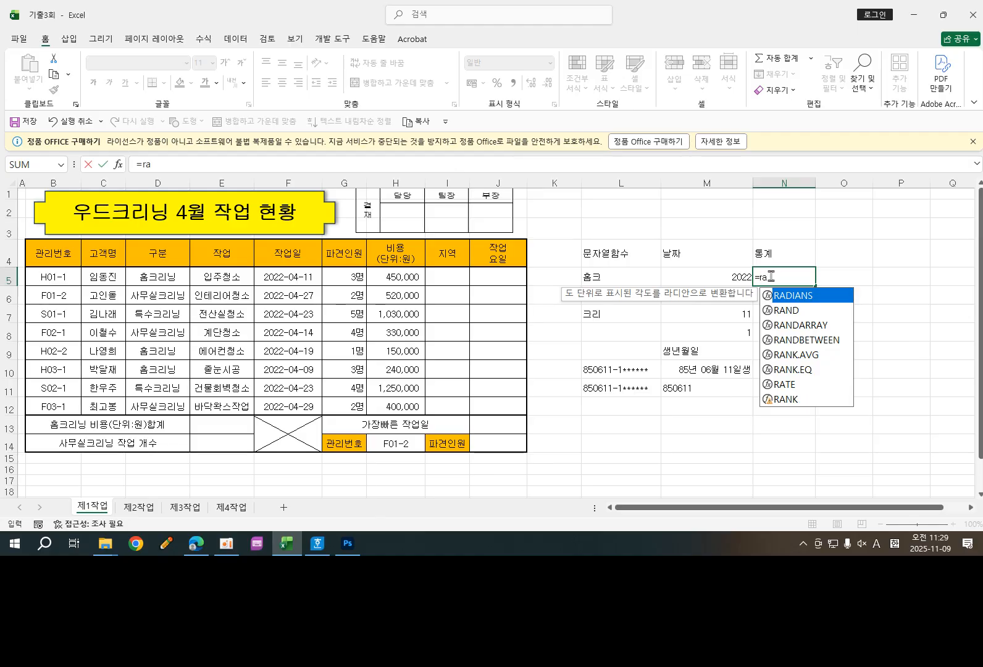
type("nk")
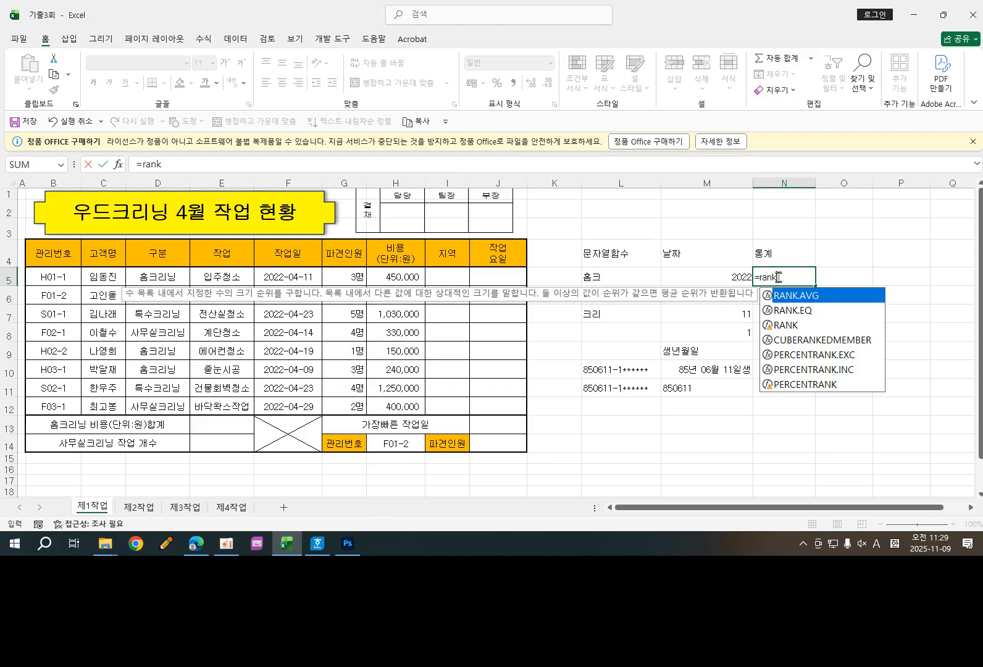
left_click(800, 314)
double_click(800, 311)
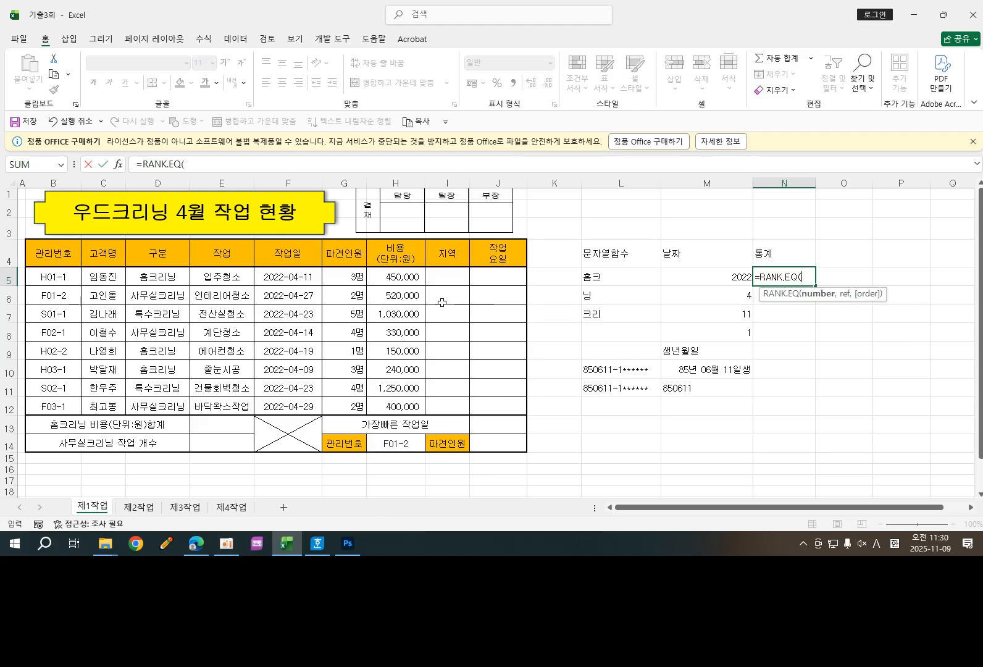
left_click(399, 278)
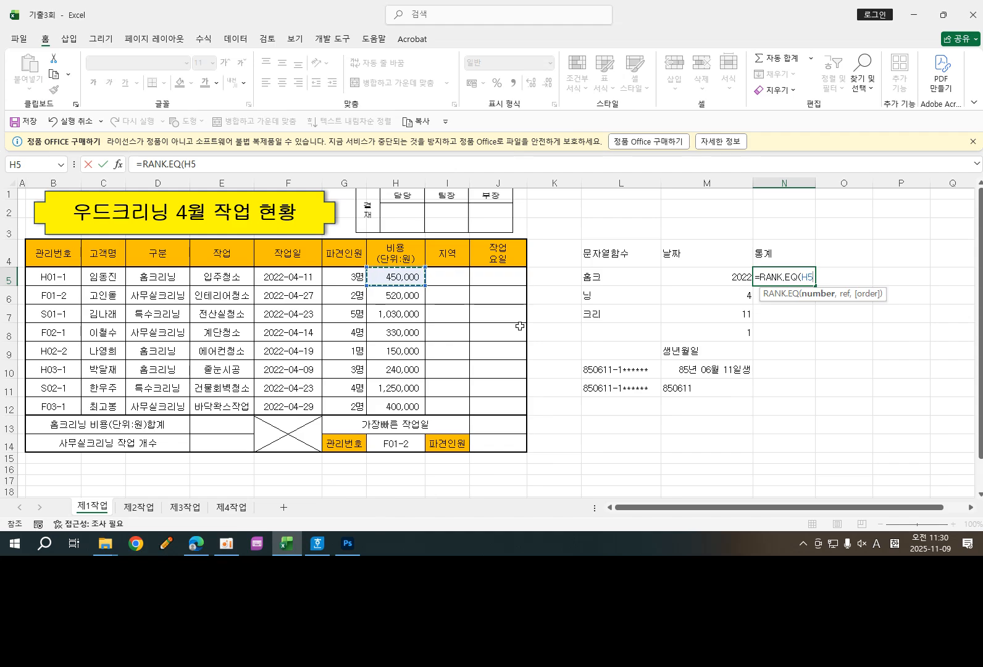
type(",")
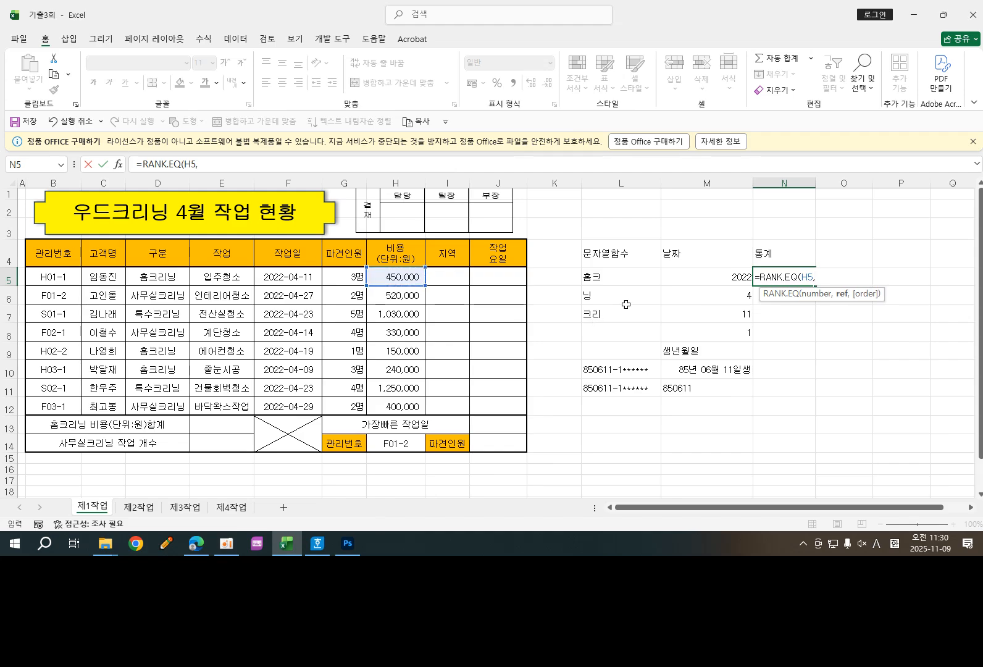
left_click_drag(392, 274, 396, 301)
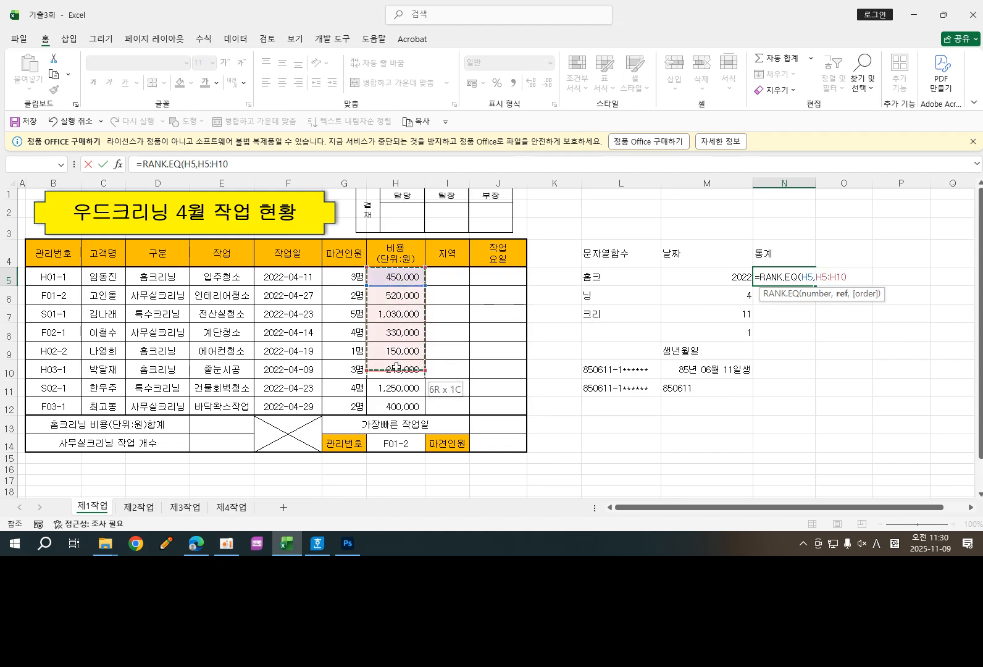
left_click_drag(397, 404, 420, 400)
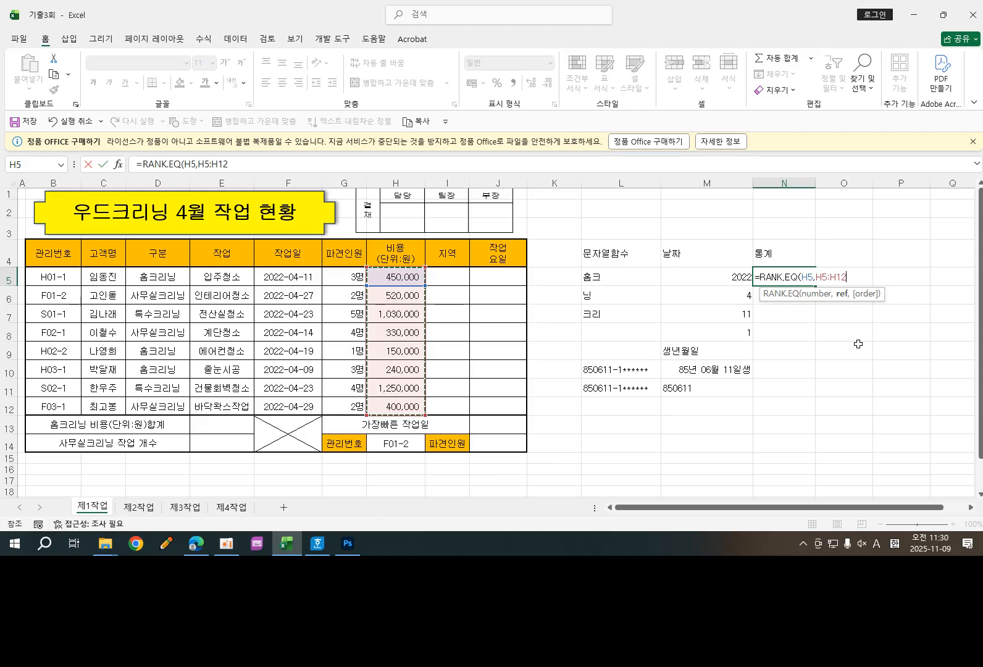
type(",")
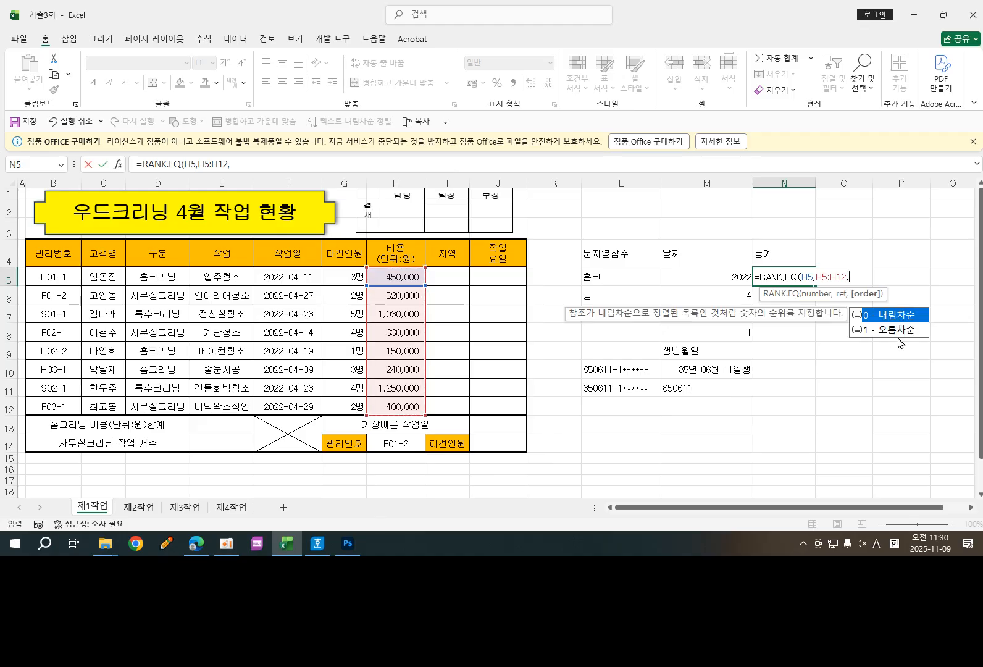
double_click(884, 317)
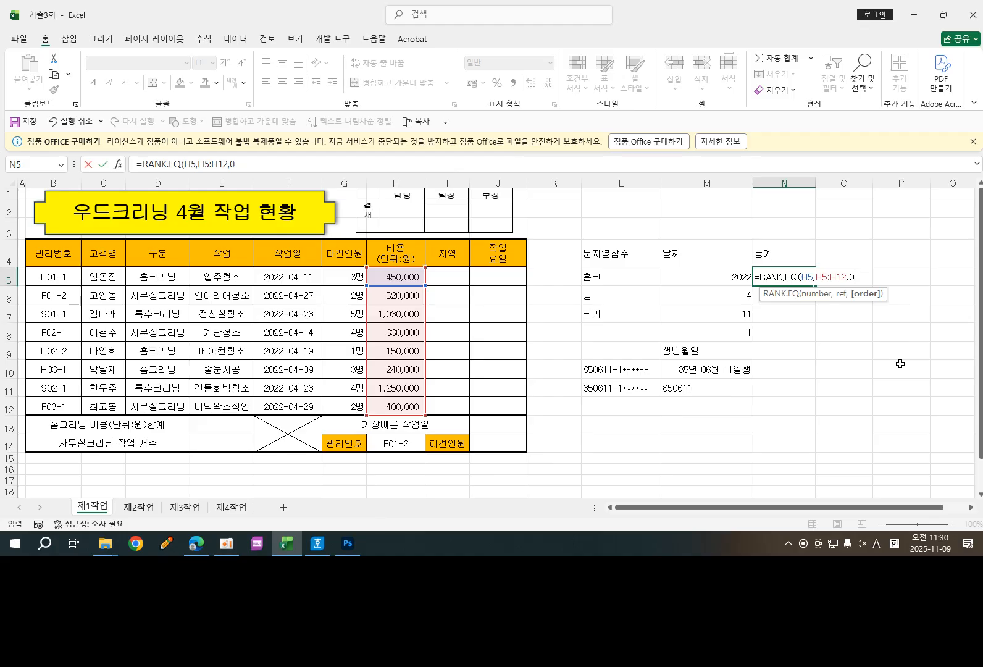
type(")")
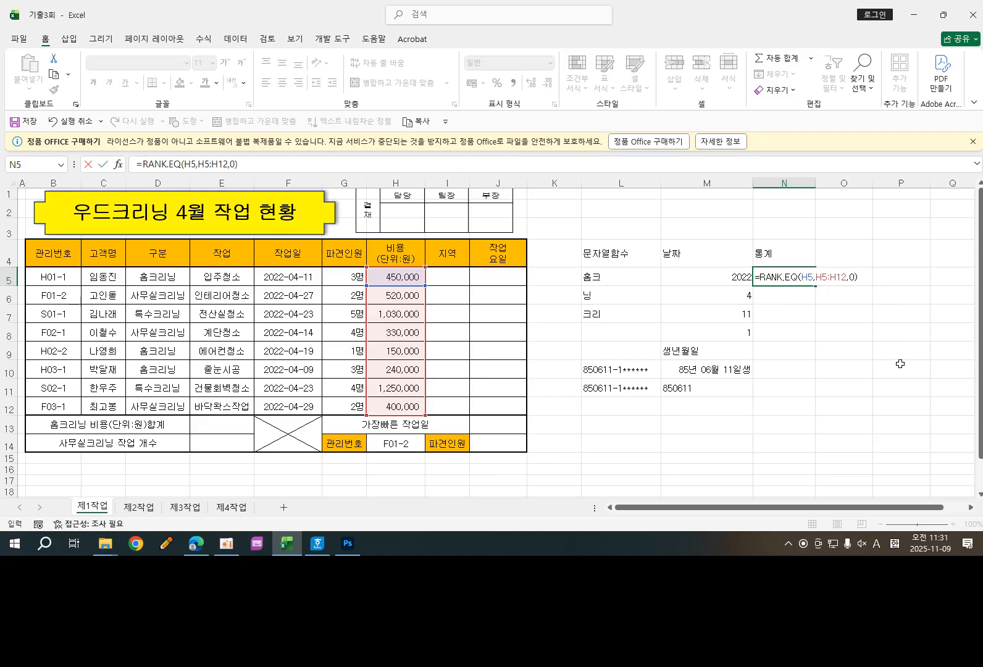
key("Return")
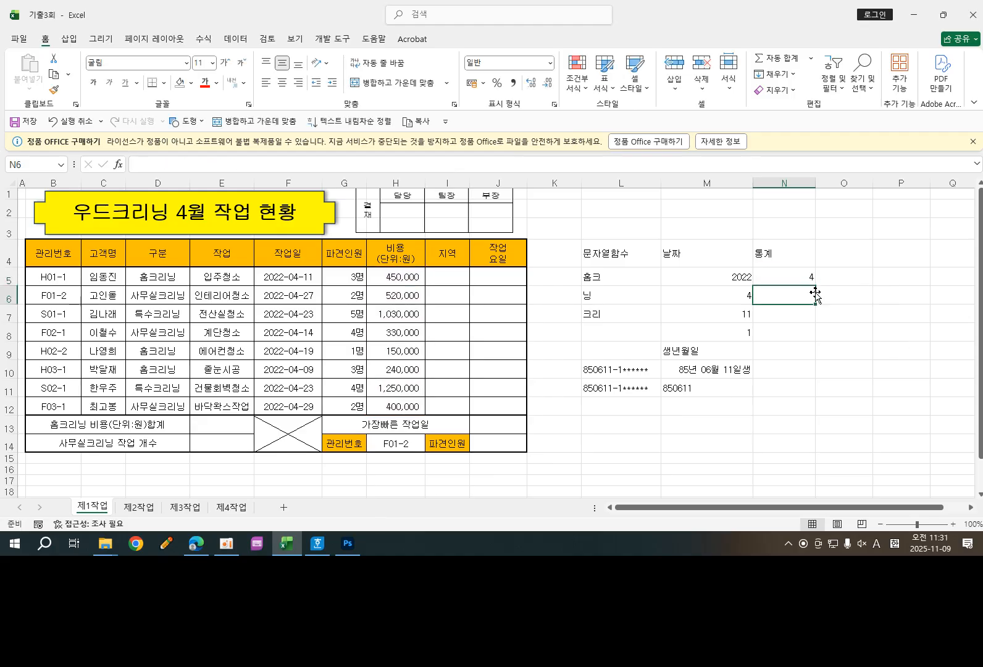
- Review the rank formula in N5 against the cost in H5 and the range it references
left_click(790, 274)
left_click(396, 276)
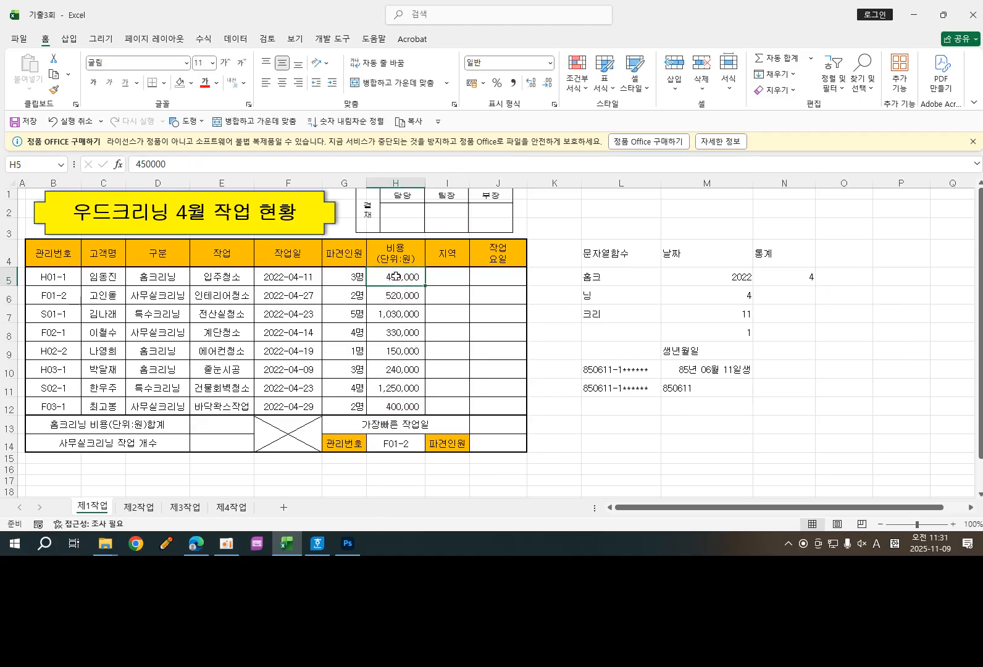
left_click(788, 278)
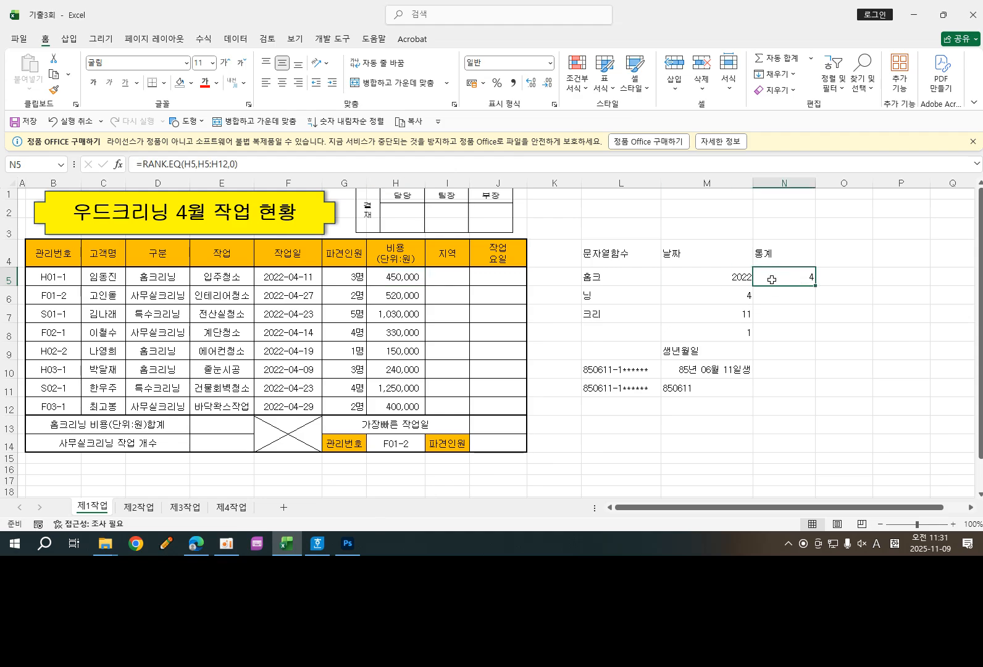
double_click(772, 279)
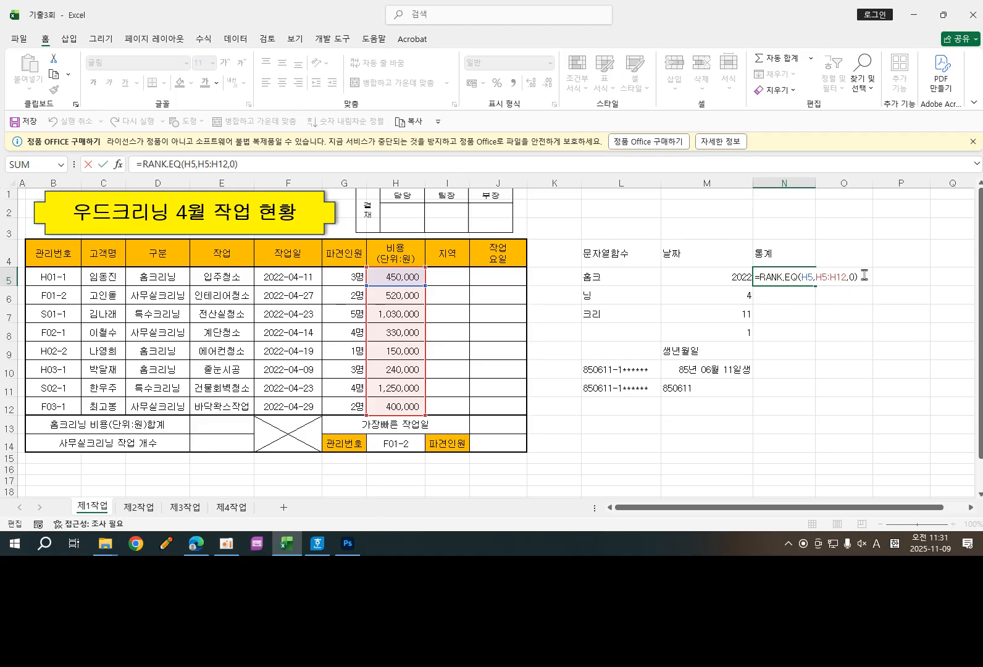
key("Return")
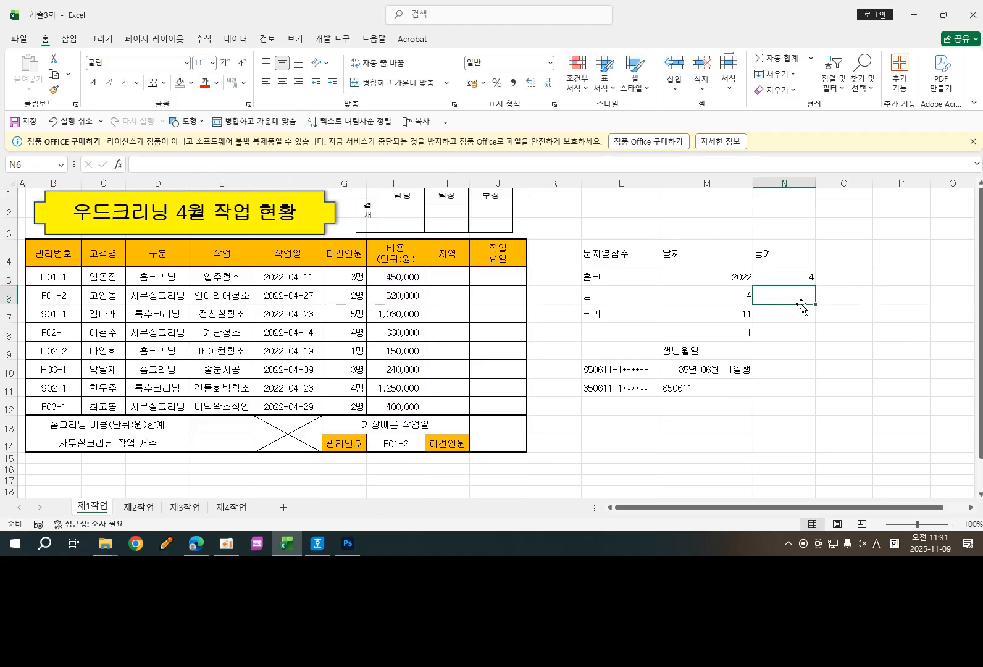
- Enter =RANK.EQ(H6,H5:H12,0) in cell N6 to rank the second cost in descending order
type("=")
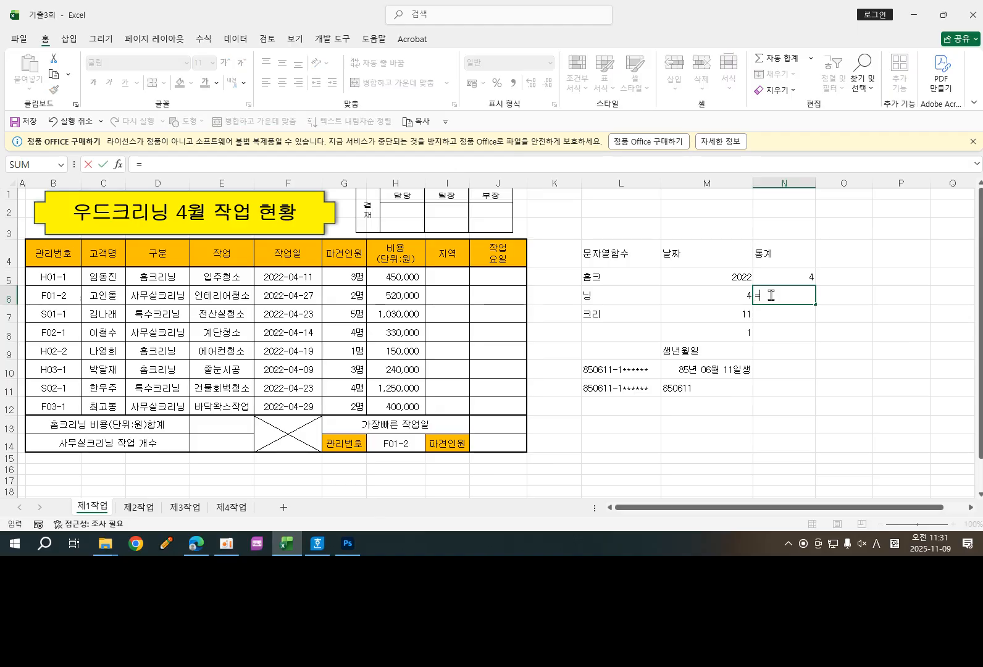
type("ran")
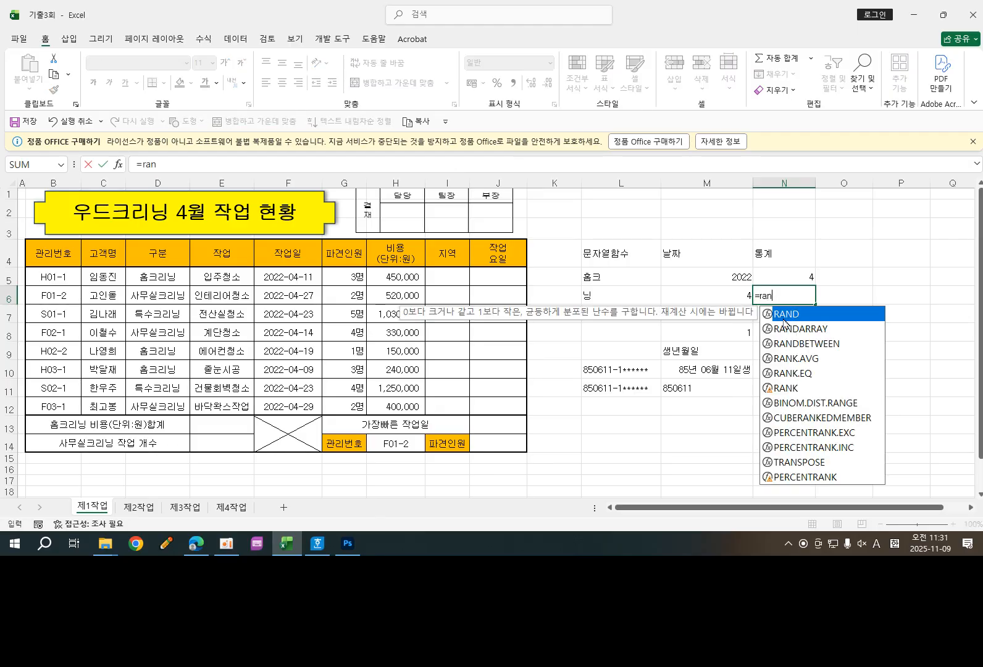
double_click(801, 374)
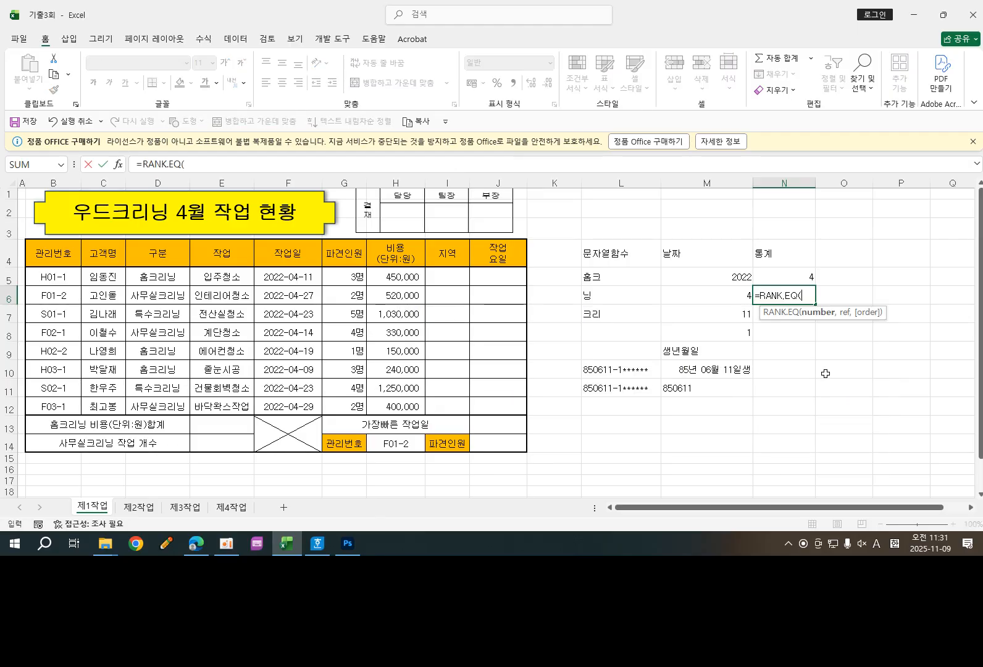
left_click(401, 297)
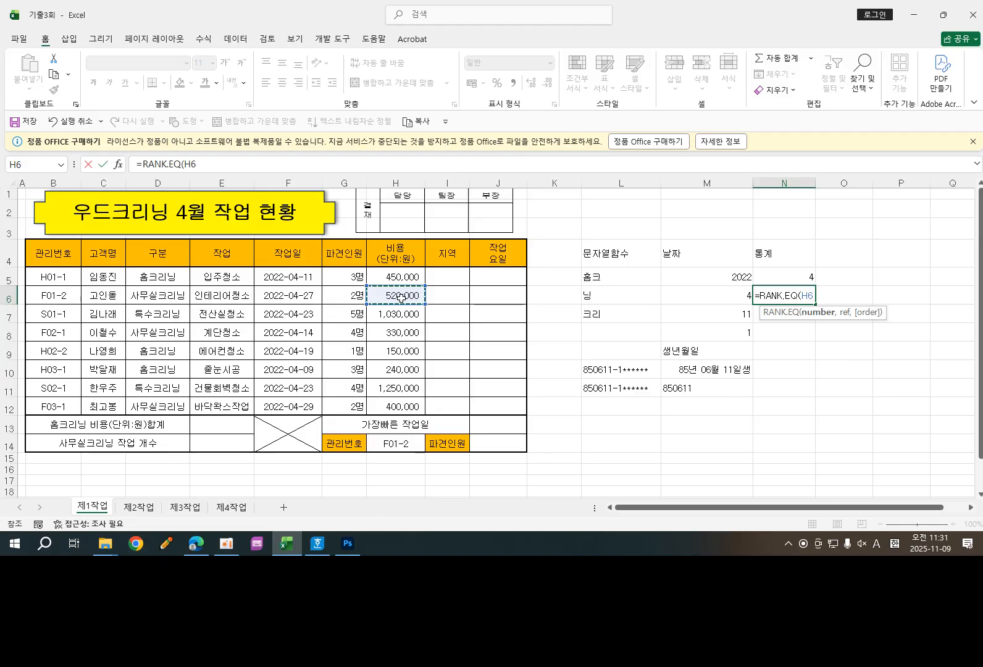
type(",")
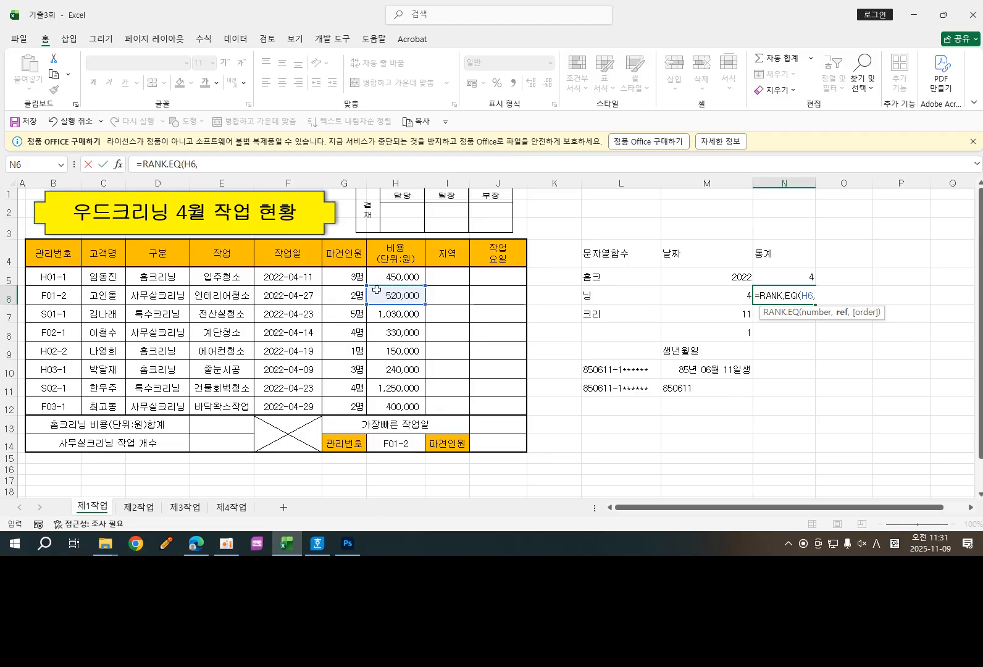
left_click_drag(397, 278, 398, 403)
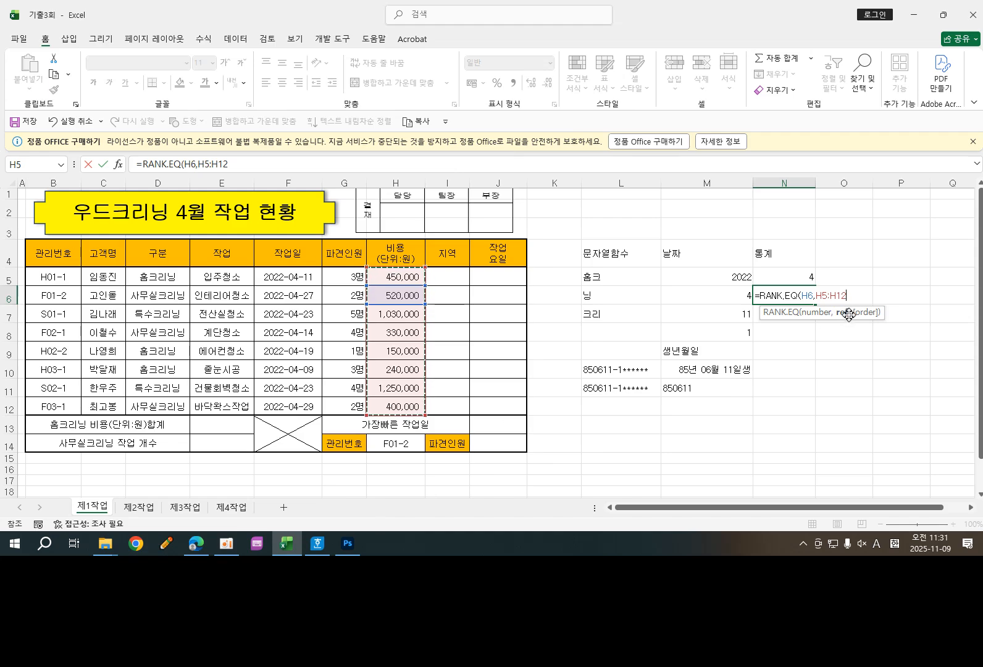
type(",0")
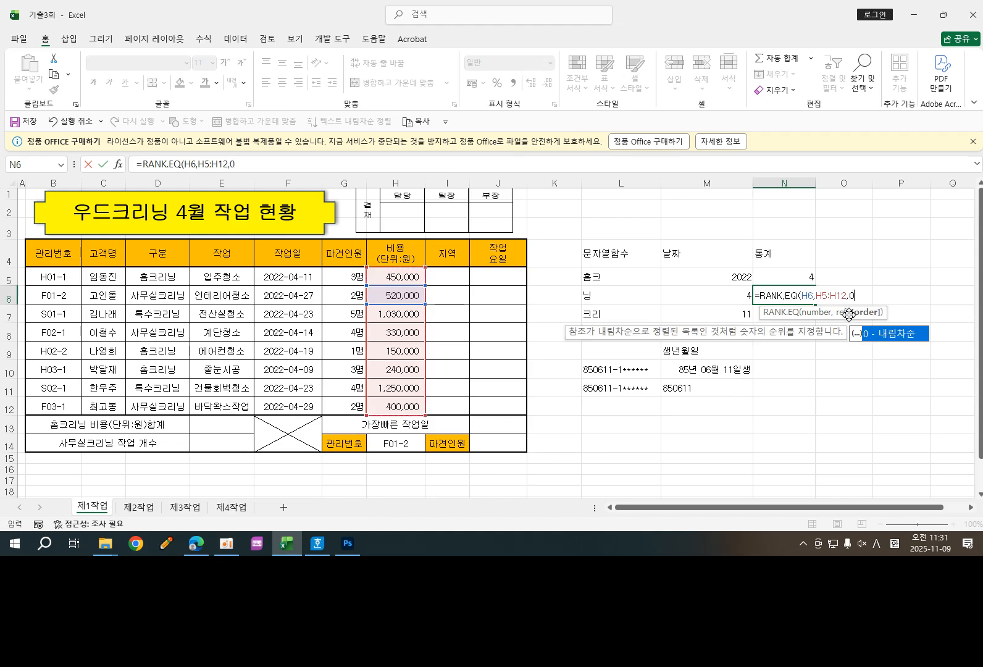
type(")")
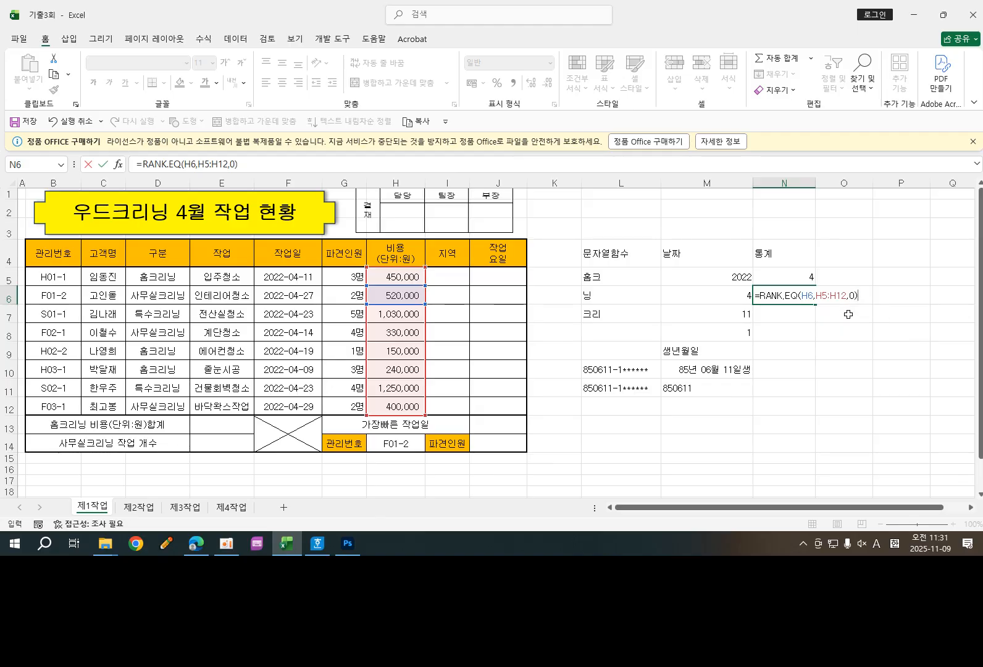
key("Return")
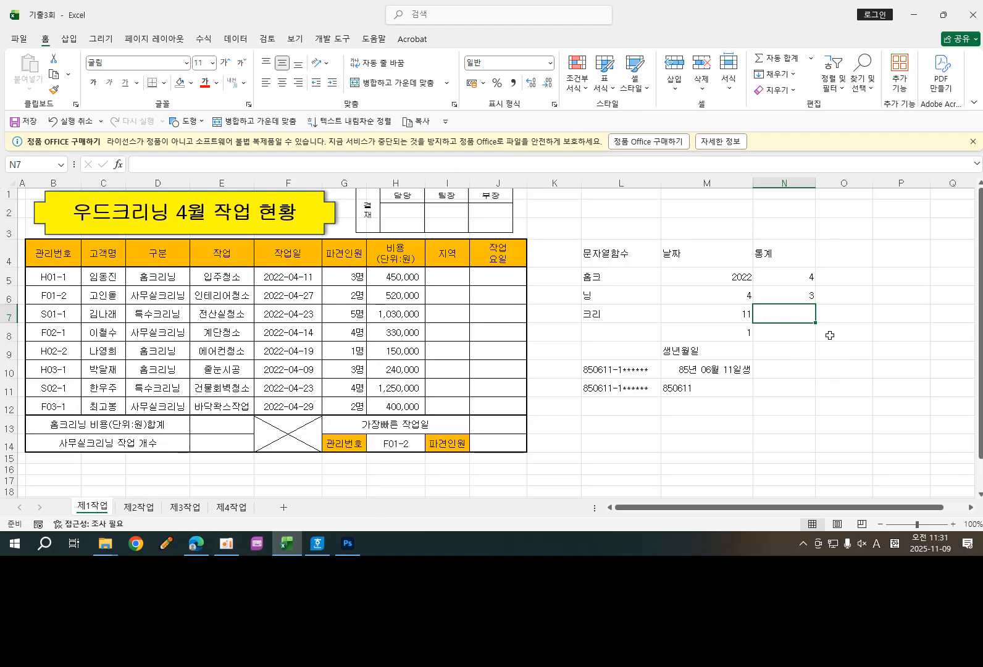
- Clear the rank formula from cell N6 and open the one in N5 for editing
left_click(801, 296)
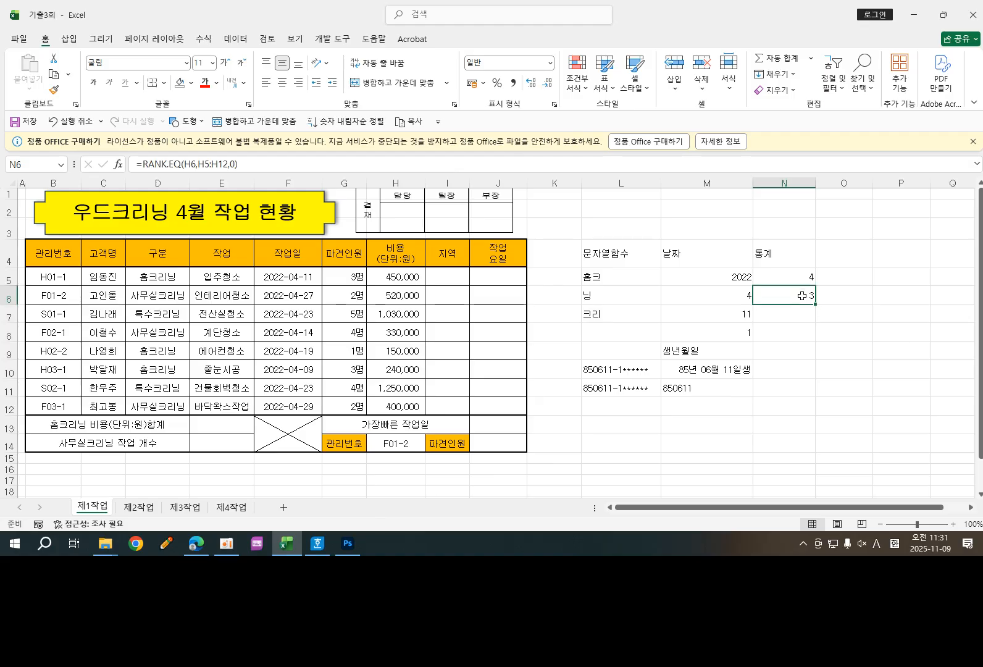
left_click(798, 279)
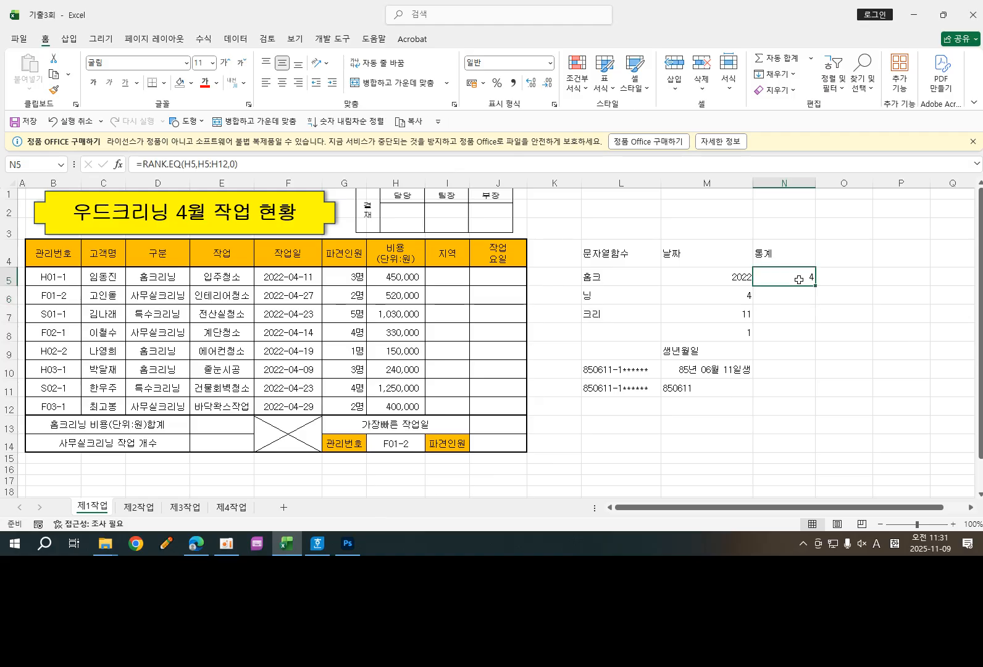
double_click(798, 278)
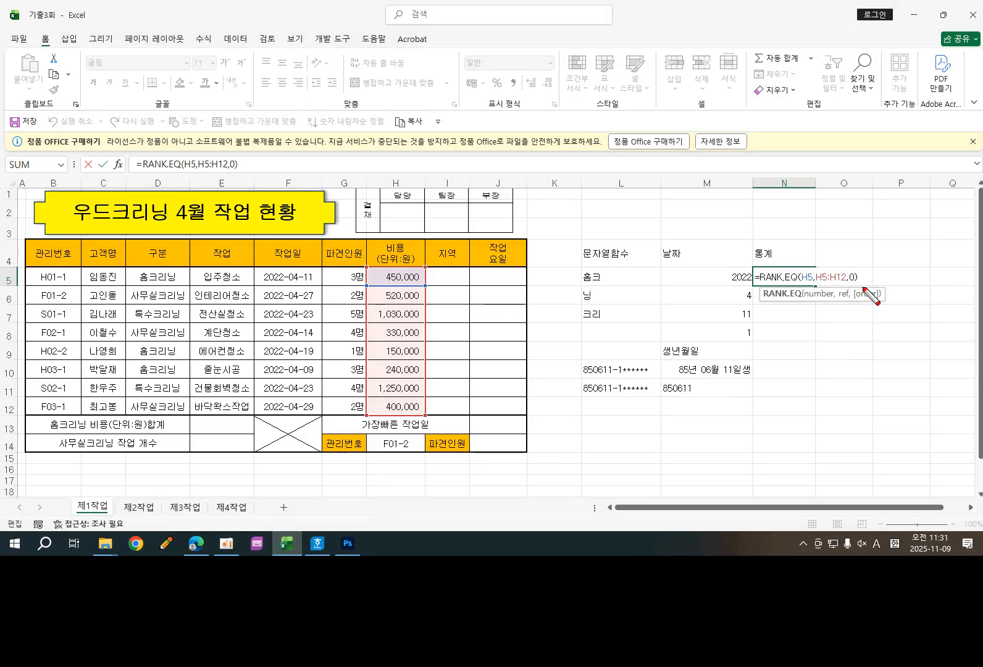
- Annotate N5's formula with a downward copy arrow and the shifted references H6 and H6:H13, and circle the cost in H6
mouse_move(859, 282)
left_mouse_down()
mouse_move(852, 300)
mouse_move(863, 301)
left_mouse_up()
left_click_drag(760, 286, 803, 286)
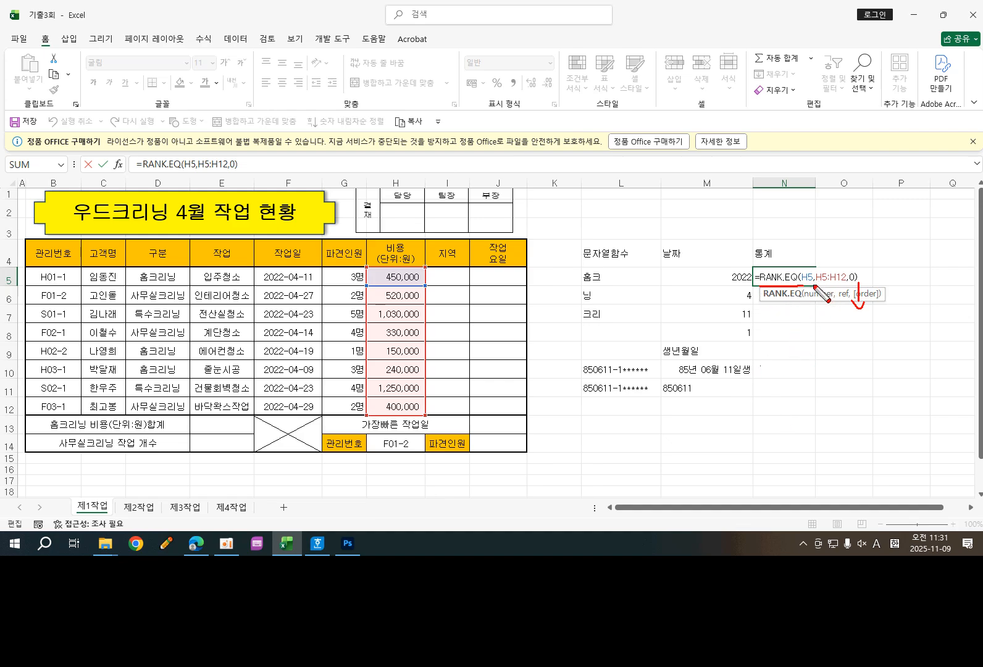
mouse_move(804, 303)
left_mouse_down()
mouse_move(804, 321)
mouse_move(807, 310)
mouse_move(816, 323)
mouse_move(830, 315)
mouse_move(821, 314)
left_mouse_up()
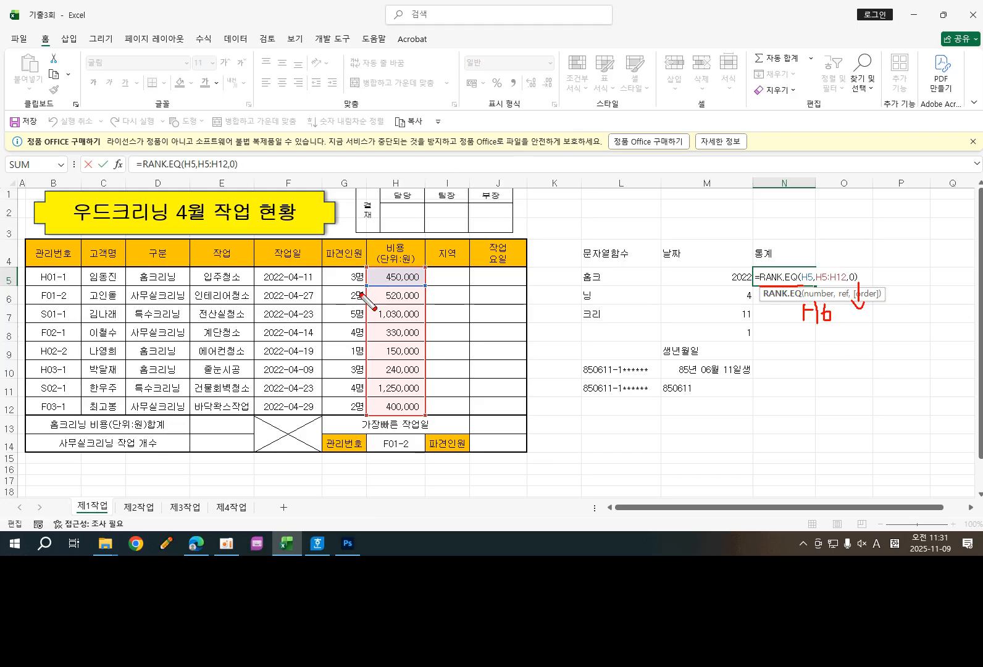
mouse_move(415, 302)
left_mouse_down()
mouse_move(377, 303)
mouse_move(413, 287)
mouse_move(421, 297)
left_mouse_up()
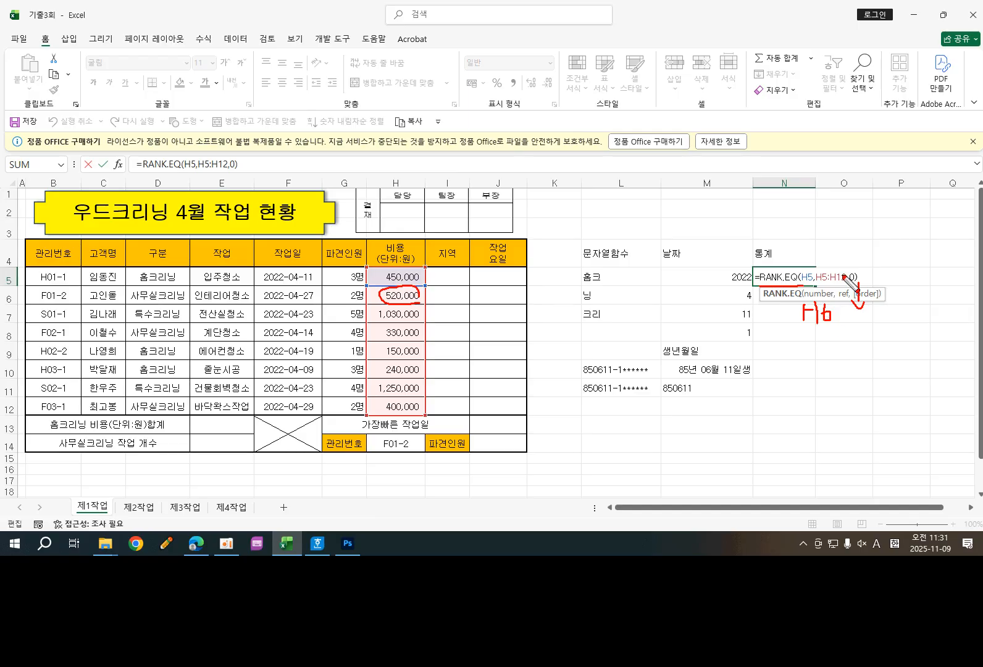
mouse_move(816, 284)
left_mouse_down()
mouse_move(846, 283)
mouse_move(824, 322)
mouse_move(905, 331)
mouse_move(912, 314)
mouse_move(928, 326)
left_mouse_up()
left_click(888, 320)
left_click(891, 330)
left_click_drag(932, 311, 935, 331)
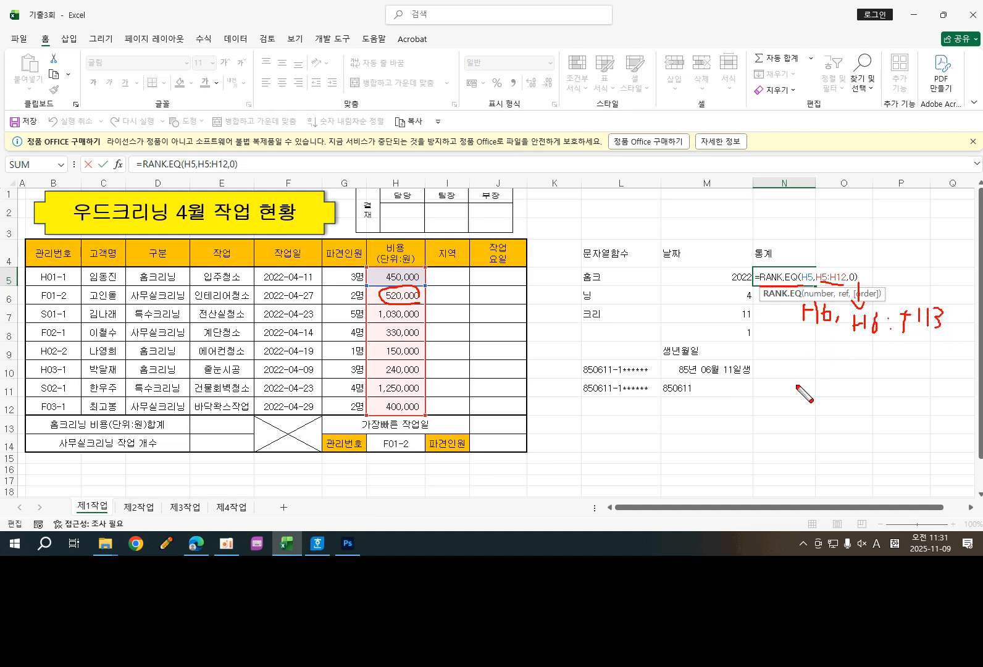
- Cross out the first cost, outline and cross out the shifted range H6:H13 in the cost column, and discard the markings
mouse_move(399, 270)
left_mouse_down()
mouse_move(390, 284)
mouse_move(403, 283)
left_mouse_up()
mouse_move(367, 418)
left_mouse_down()
mouse_move(364, 440)
mouse_move(423, 434)
mouse_move(424, 288)
mouse_move(369, 292)
mouse_move(367, 437)
left_mouse_up()
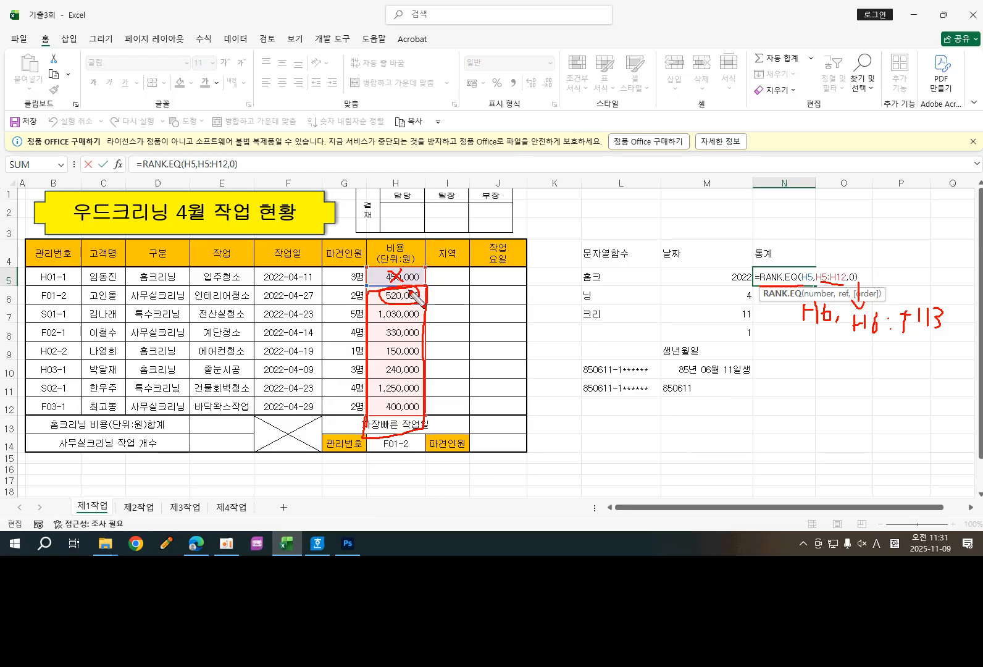
left_click_drag(417, 292, 375, 378)
left_click_drag(374, 314, 417, 403)
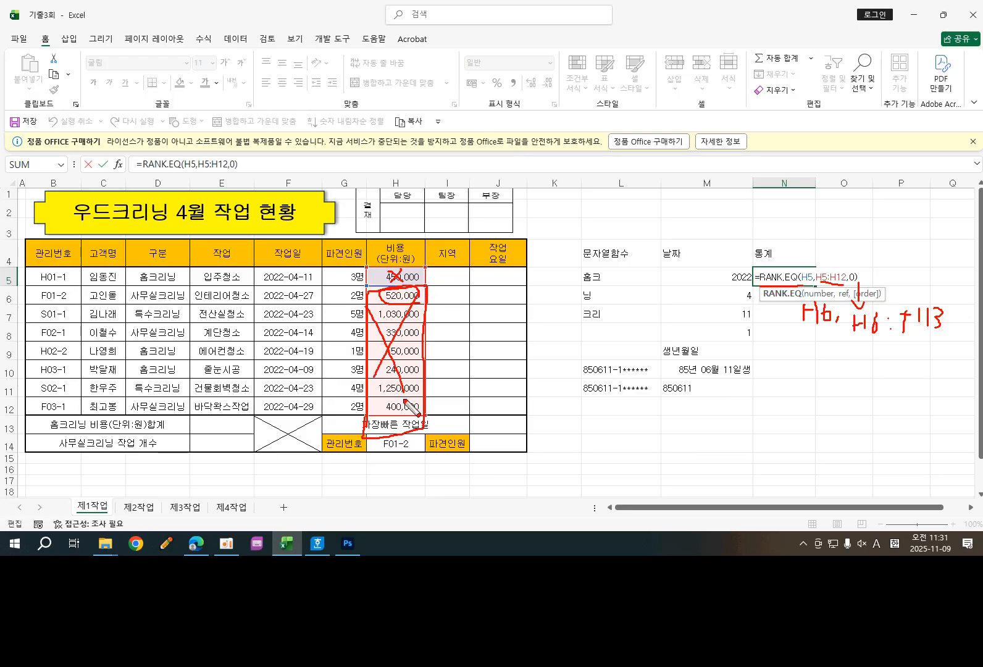
left_click(405, 405)
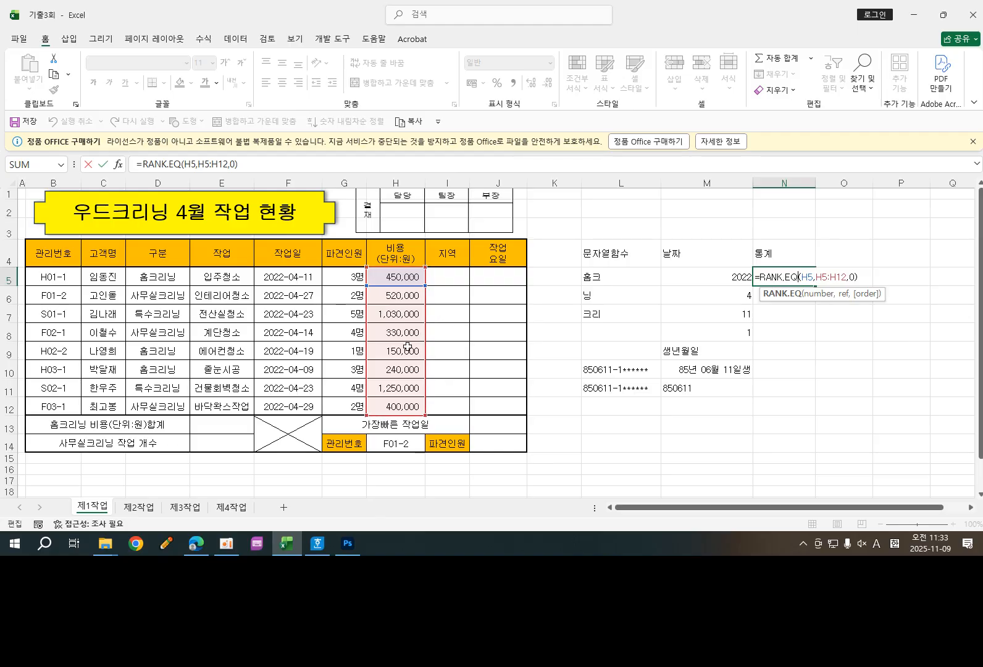
- Lock the row numbers of the range in N5 so the formula reads =RANK.EQ(H5,H$5:H$12,0)
left_click(818, 278)
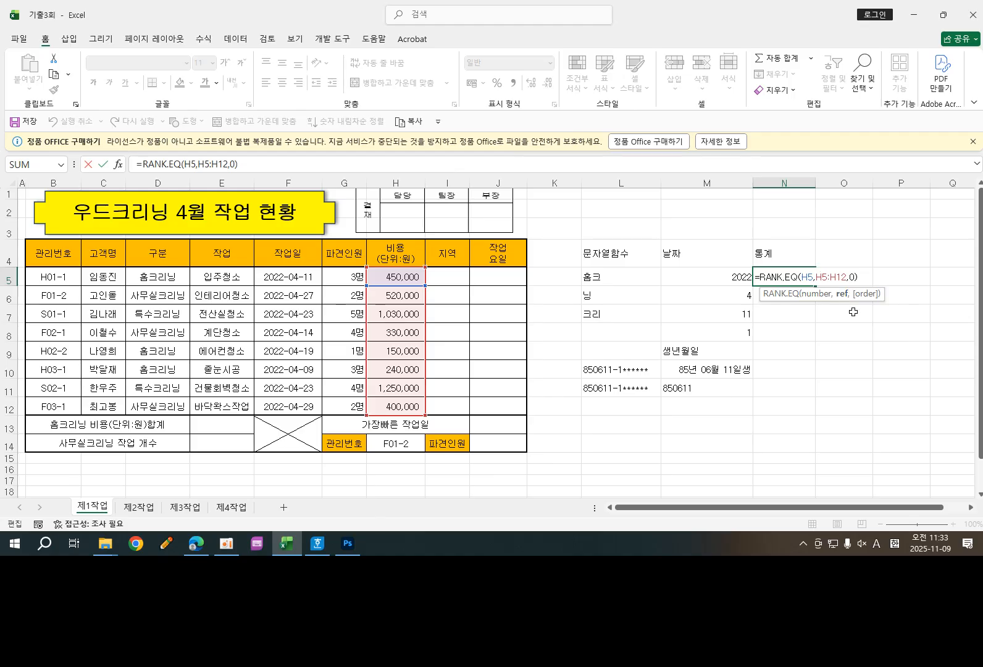
type("$5:H")
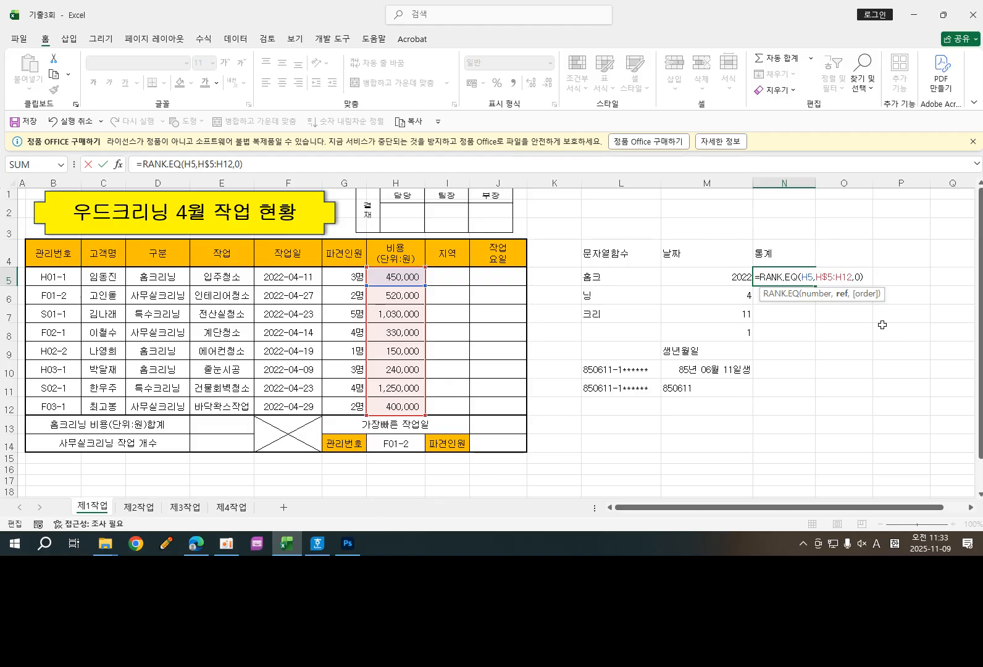
type("$")
left_click(896, 348)
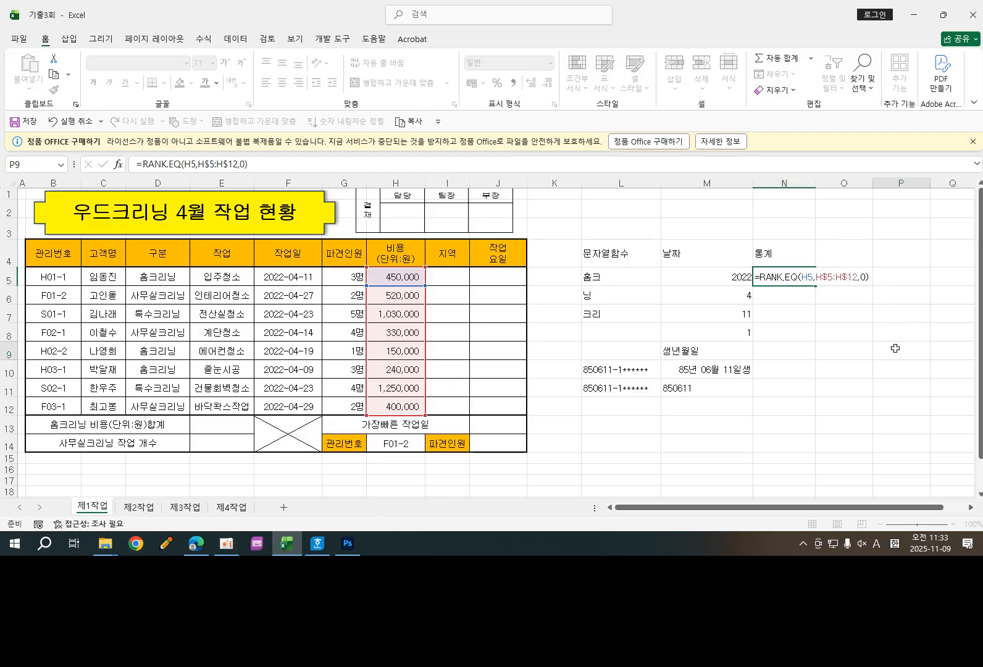
- Fill the rank formula from N5 down through N12 to rank every cost
left_click(794, 277)
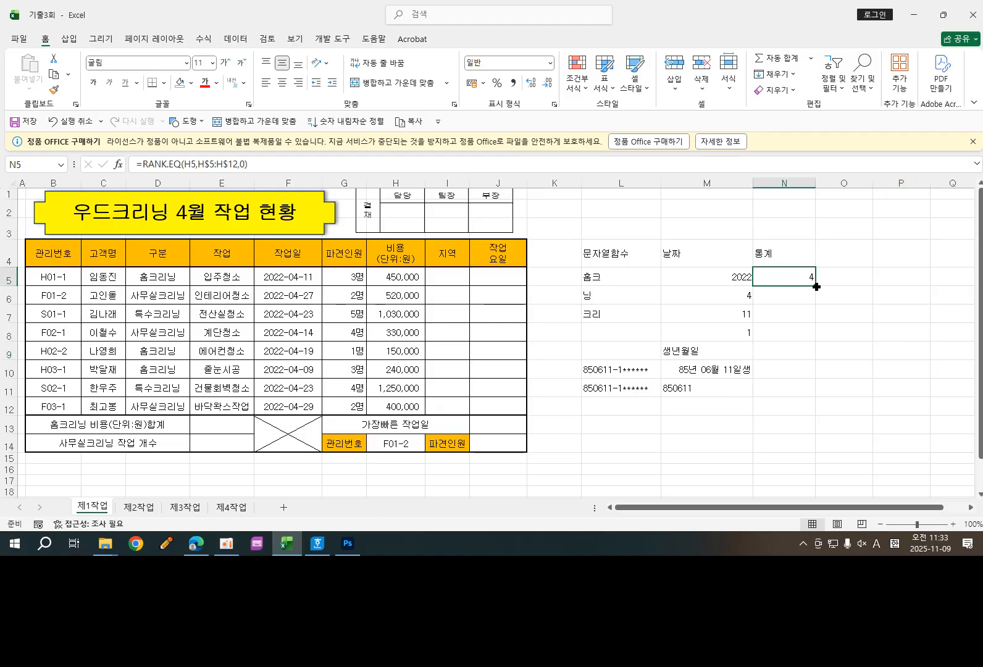
left_click_drag(817, 286, 814, 390)
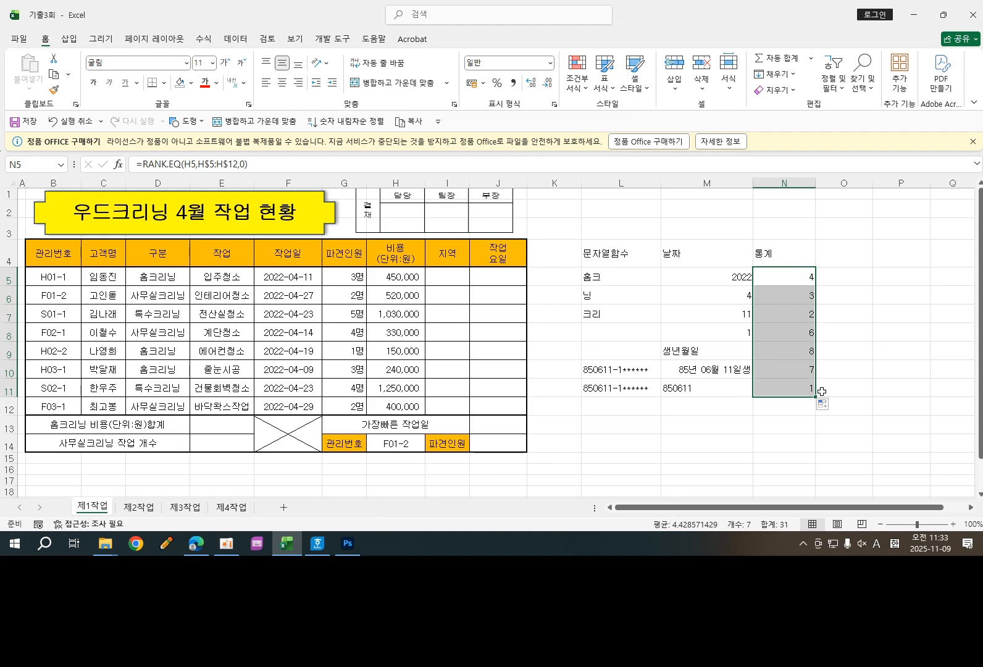
left_click_drag(815, 397, 814, 411)
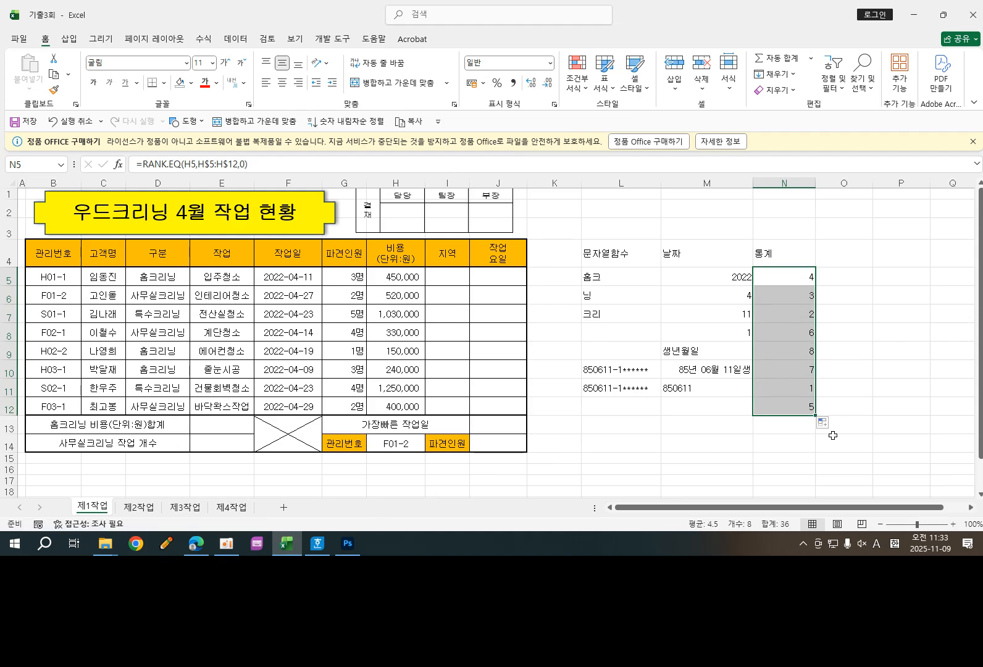
- Examine the copied rank formulas in N5, N6 and N7, comparing the cost each one ranks with the locked range
double_click(789, 279)
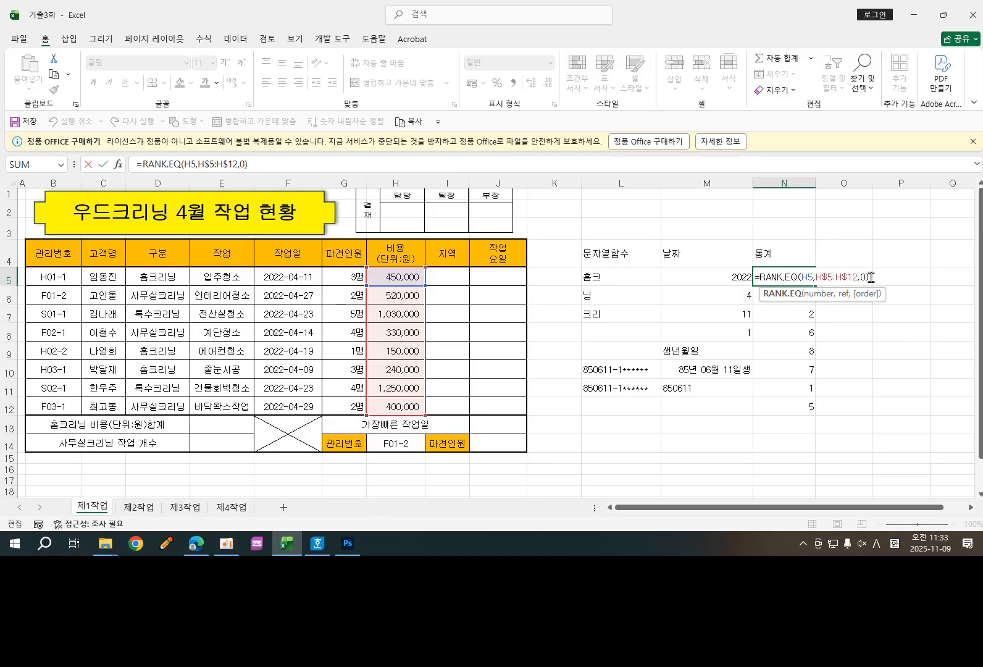
key("Return")
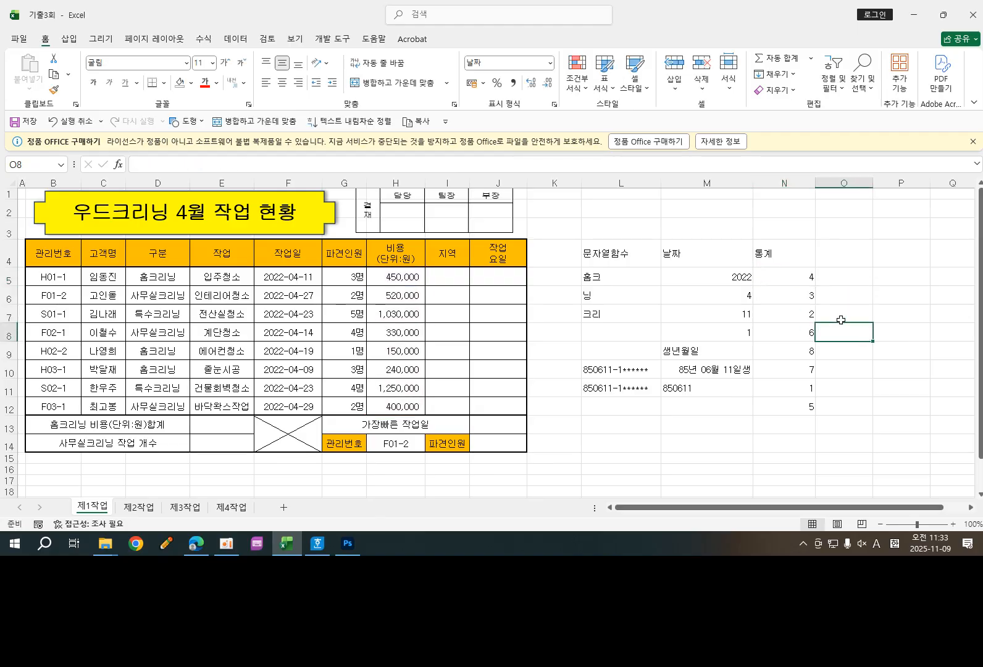
double_click(799, 295)
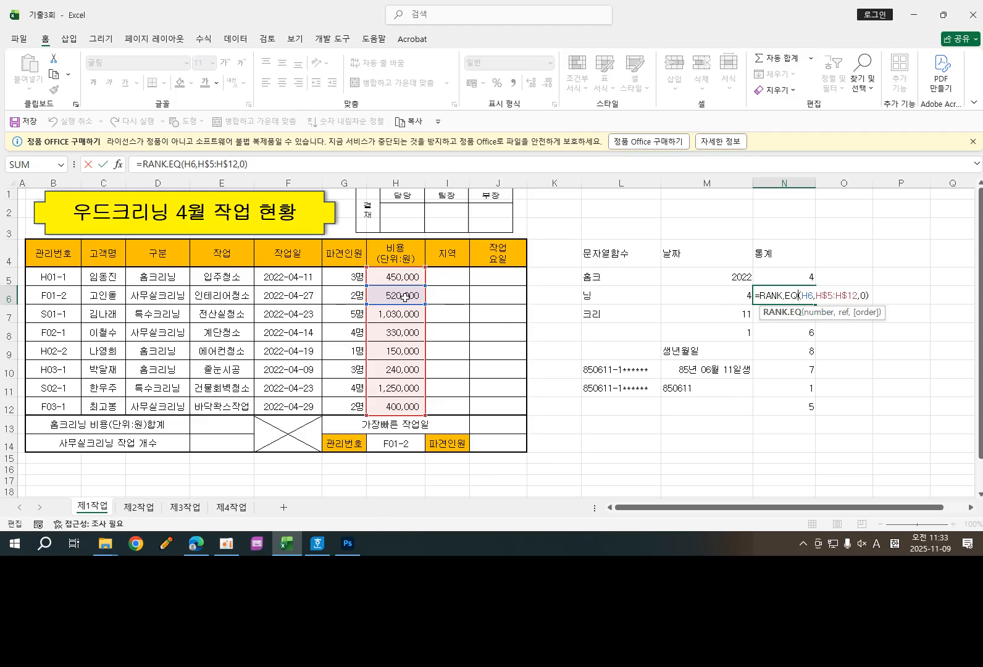
left_click(877, 353)
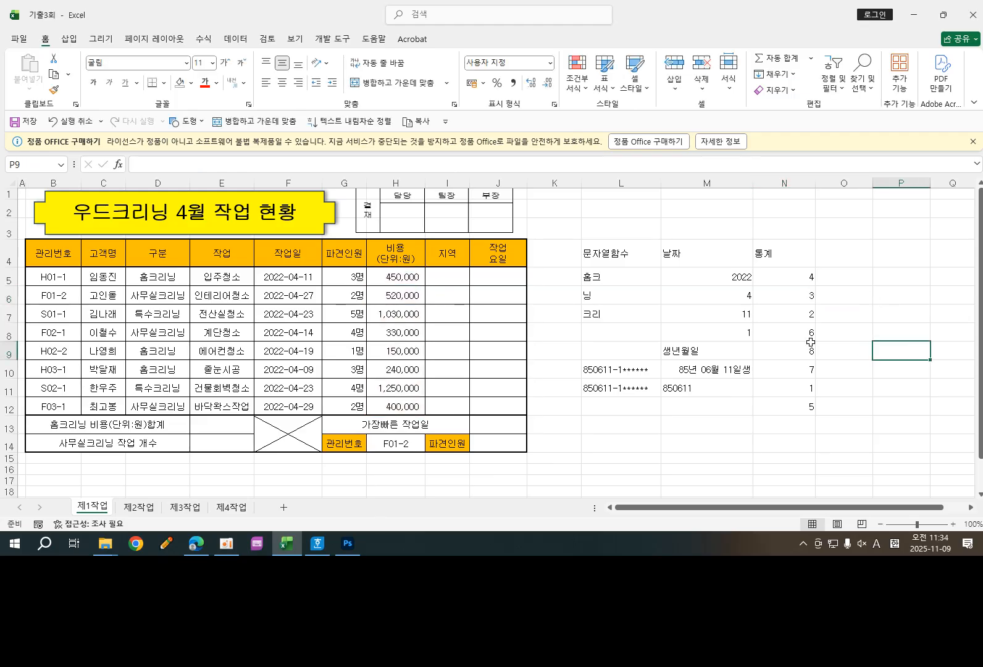
double_click(789, 315)
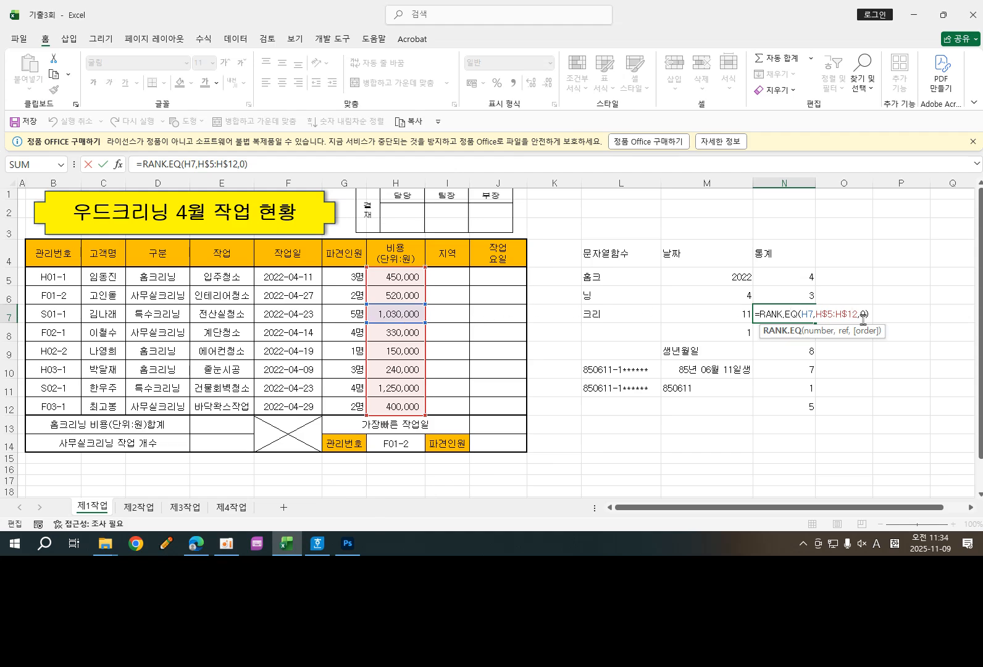
left_click(882, 372)
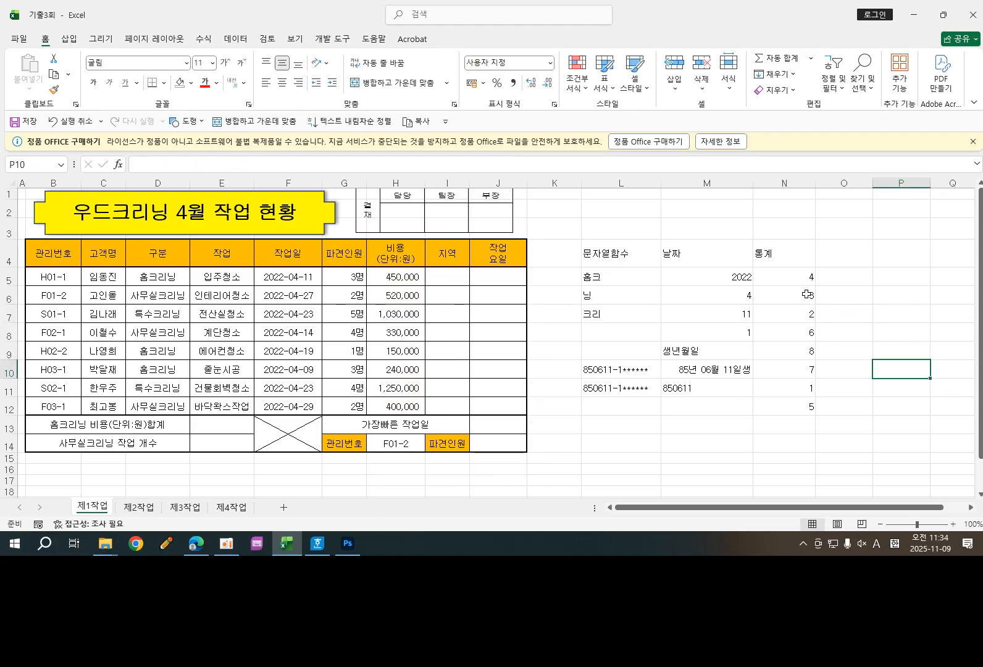